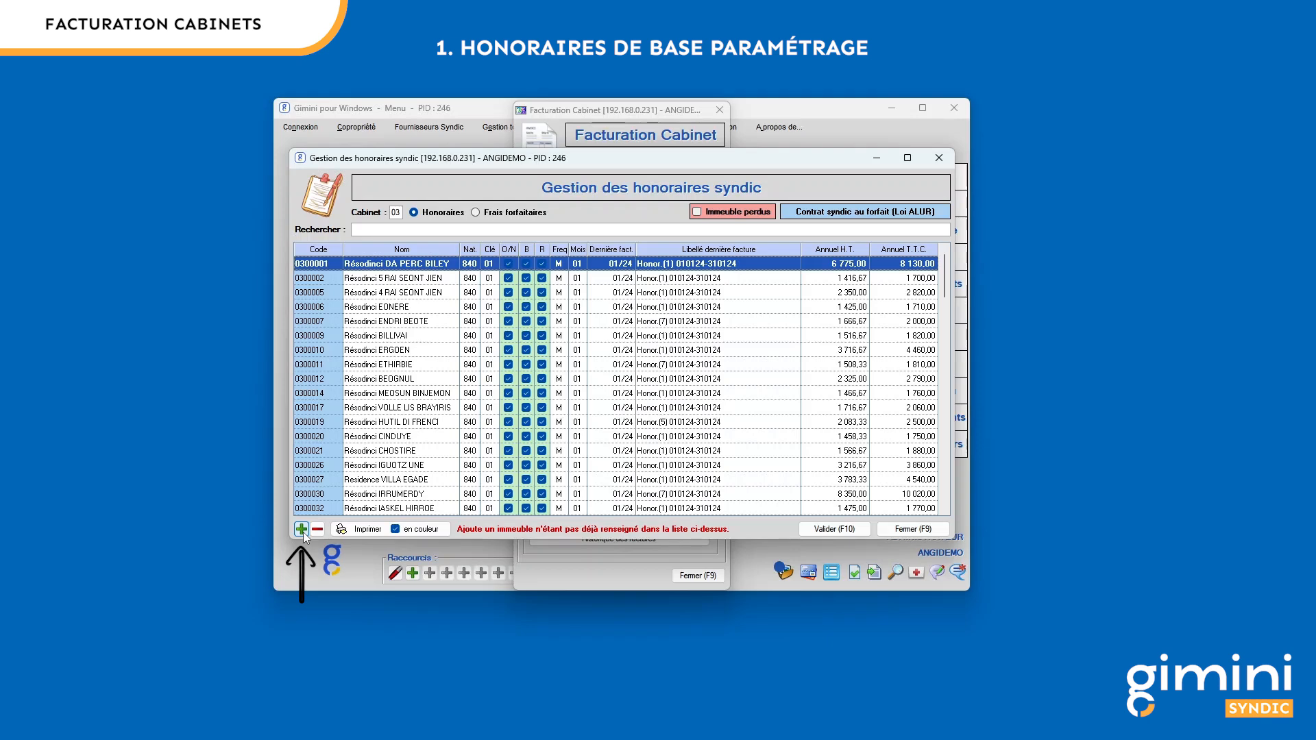
Add the building Résodinci IZDE GUOZIGAO to the syndic fee list with nature code 840 and distribution key 01.
left_click(302, 531)
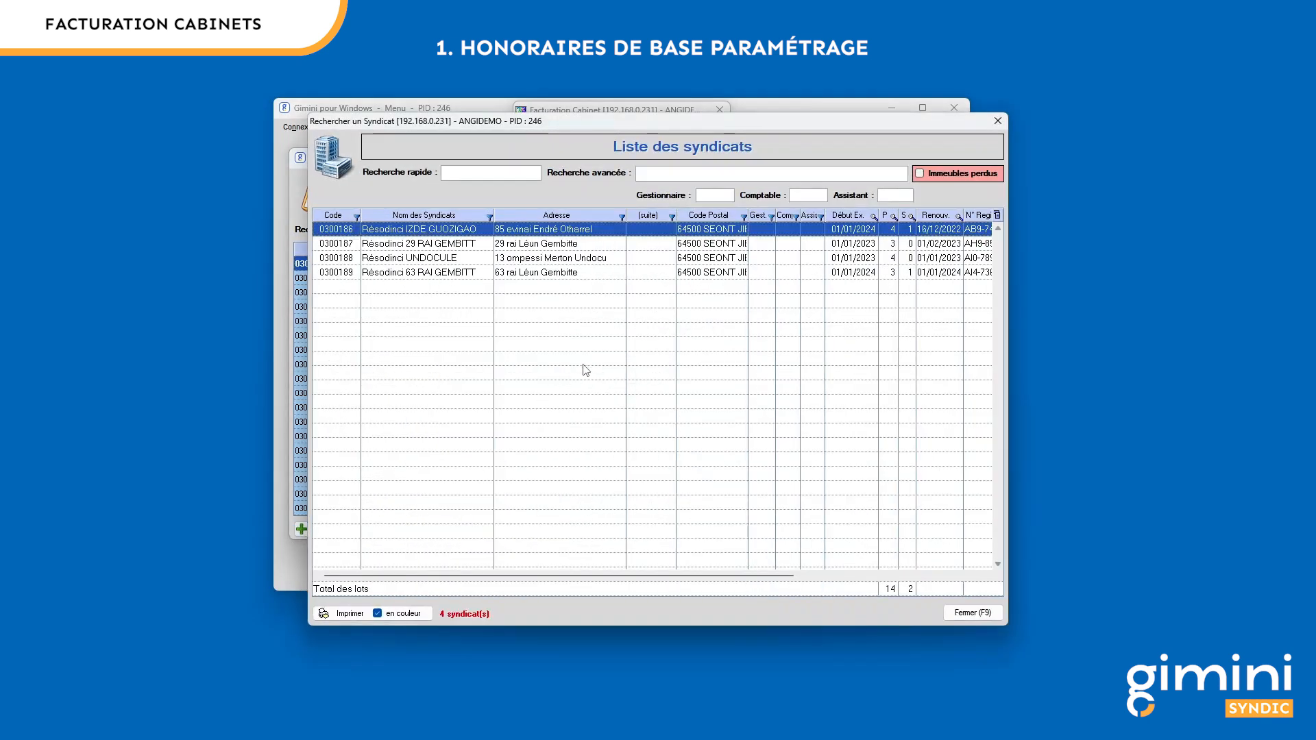
double_click(605, 232)
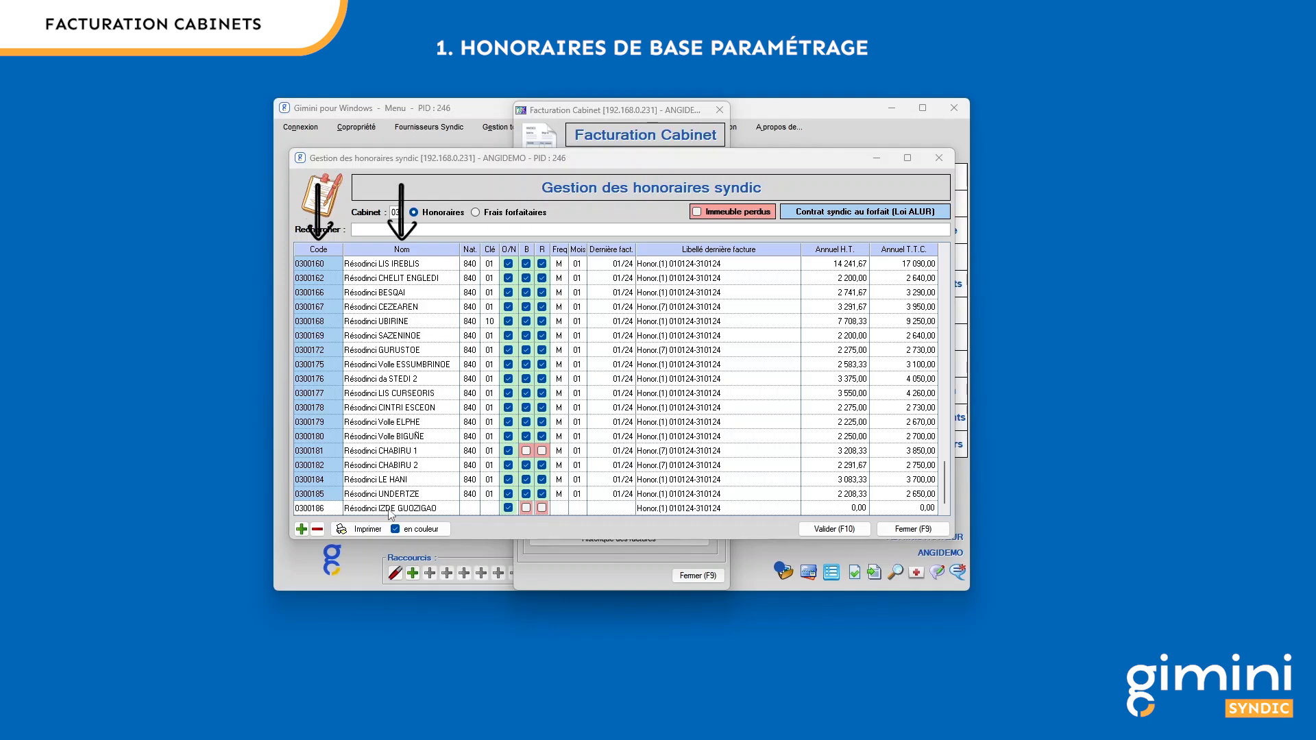
left_click(471, 509)
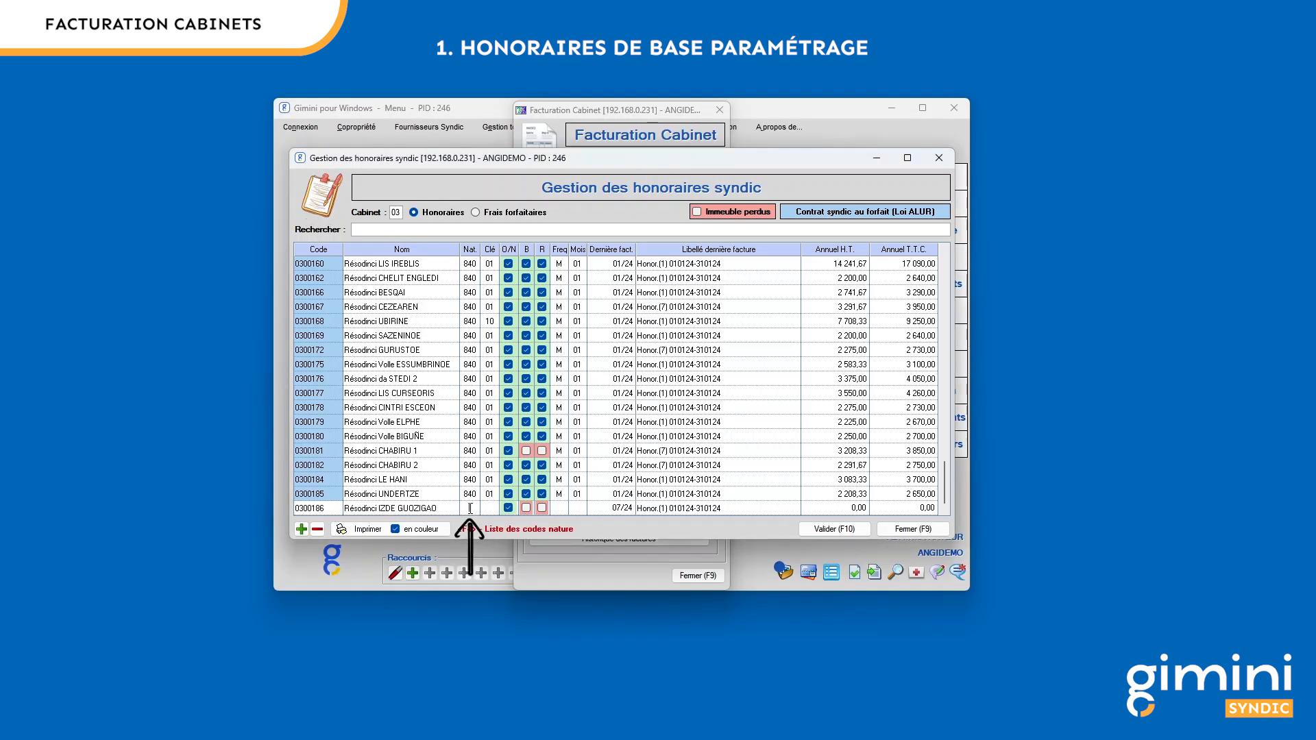
type("840")
key("Tab")
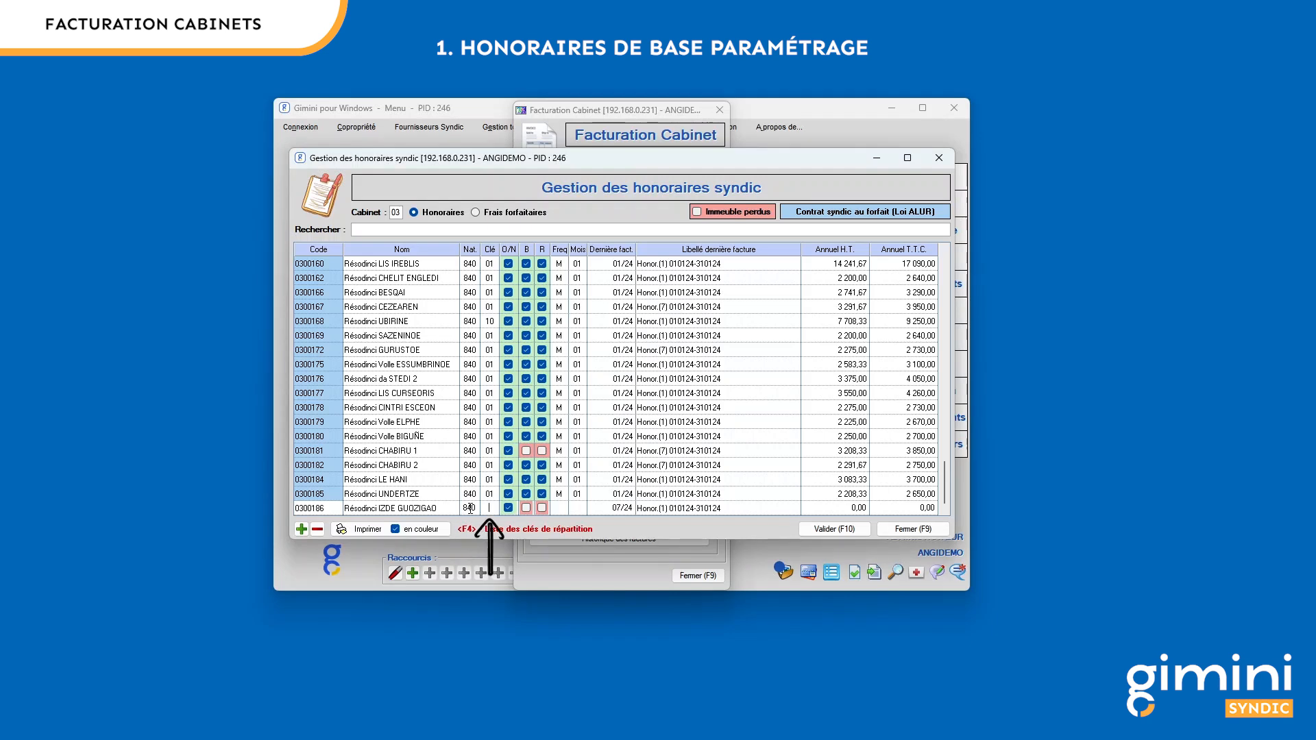
type("01")
double_click(493, 509)
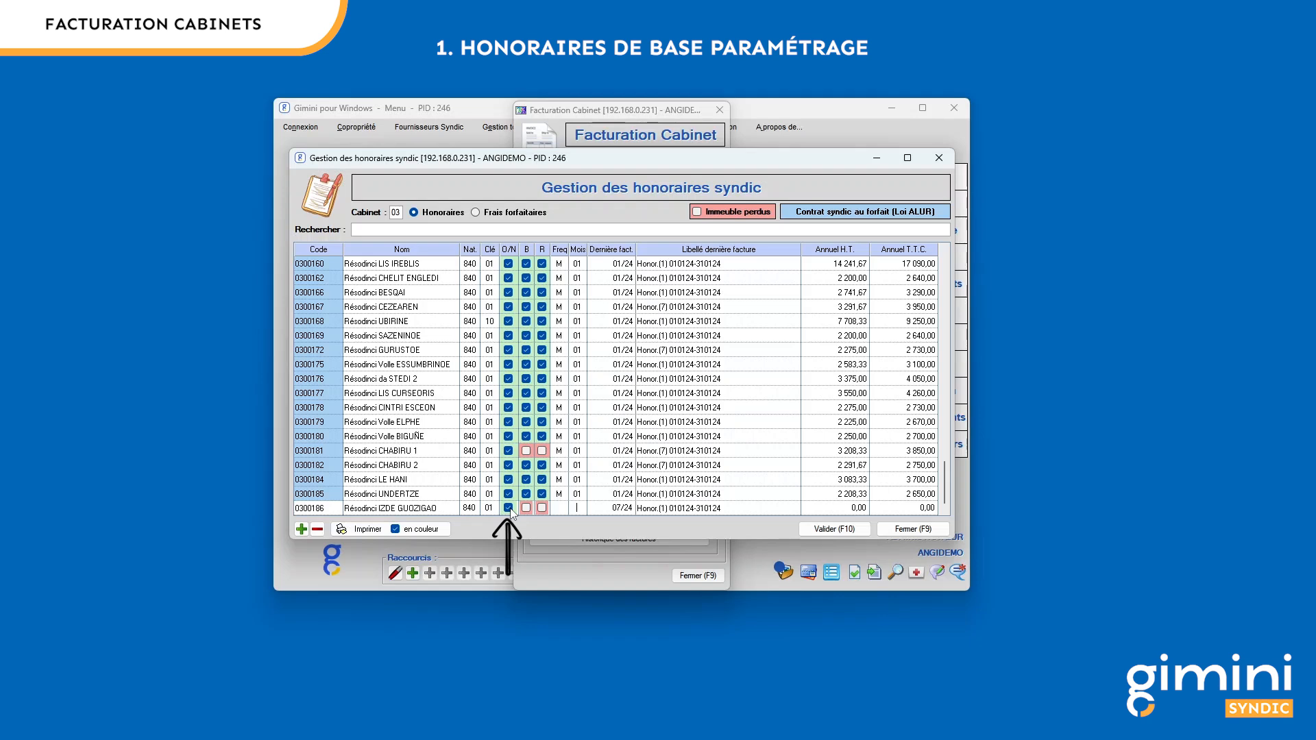
left_click(508, 508)
left_click(508, 508)
left_click(559, 508)
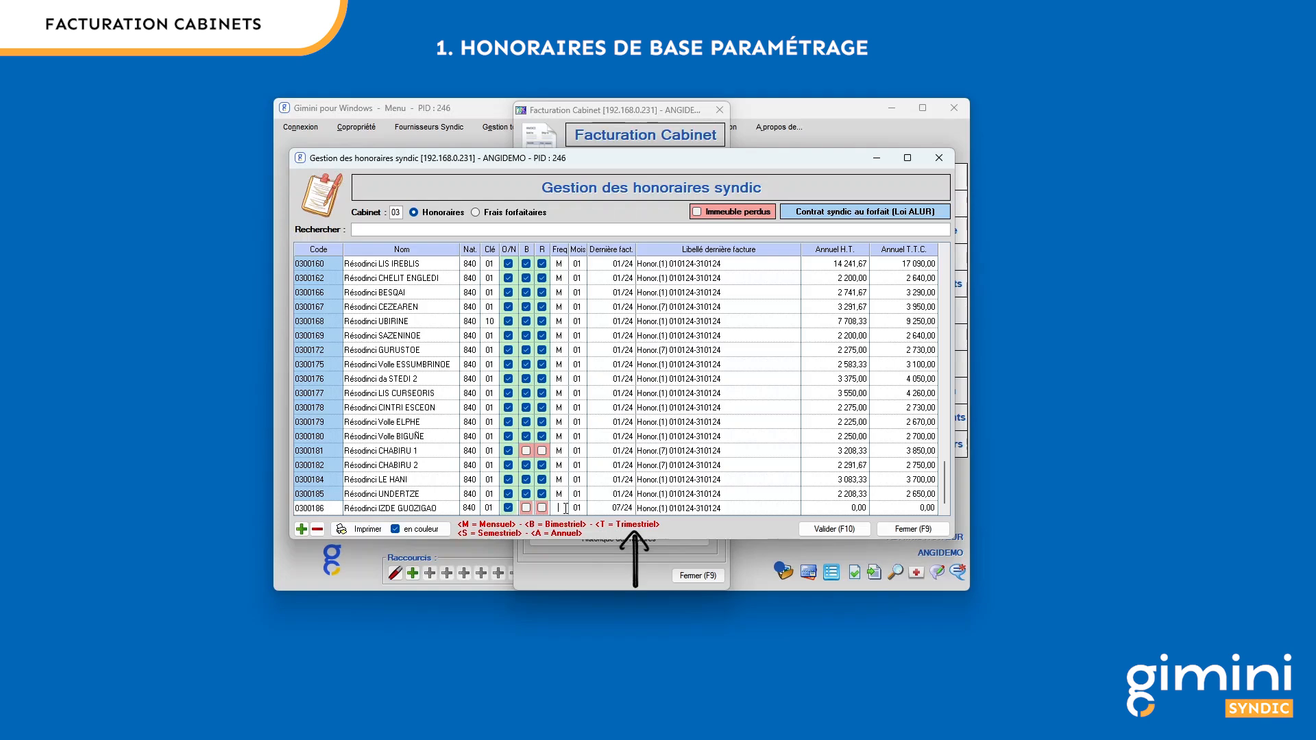
key("Tab")
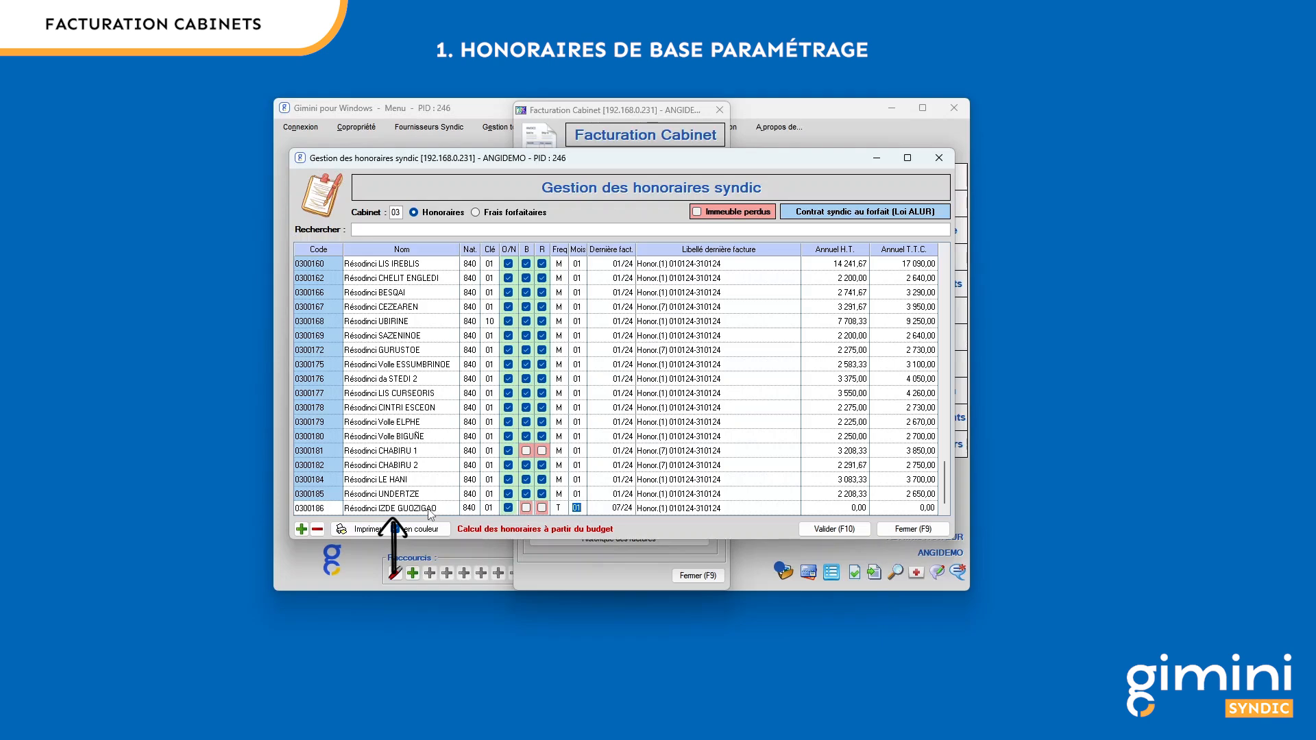
Check the financial year start date on the syndicate record of Résodinci IZDE GUOZIGAO and return to the fee list.
double_click(430, 511)
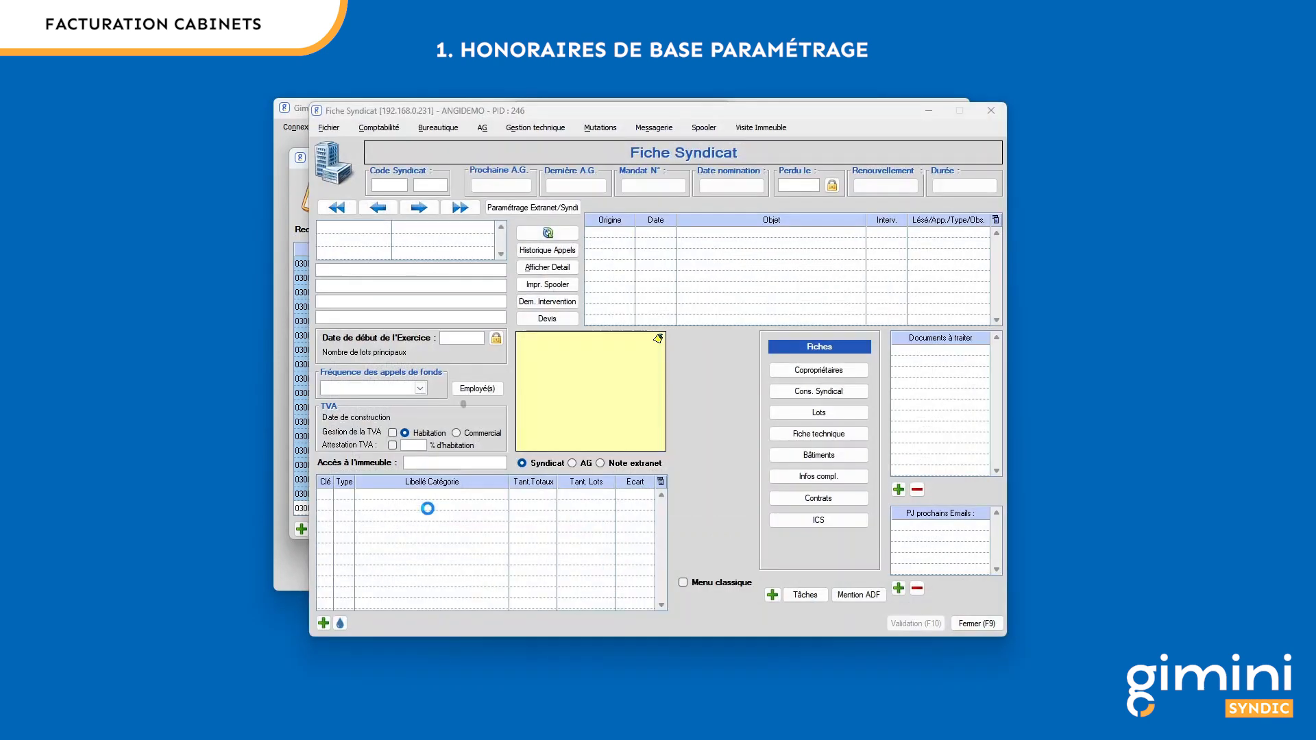
left_click_drag(480, 338, 435, 340)
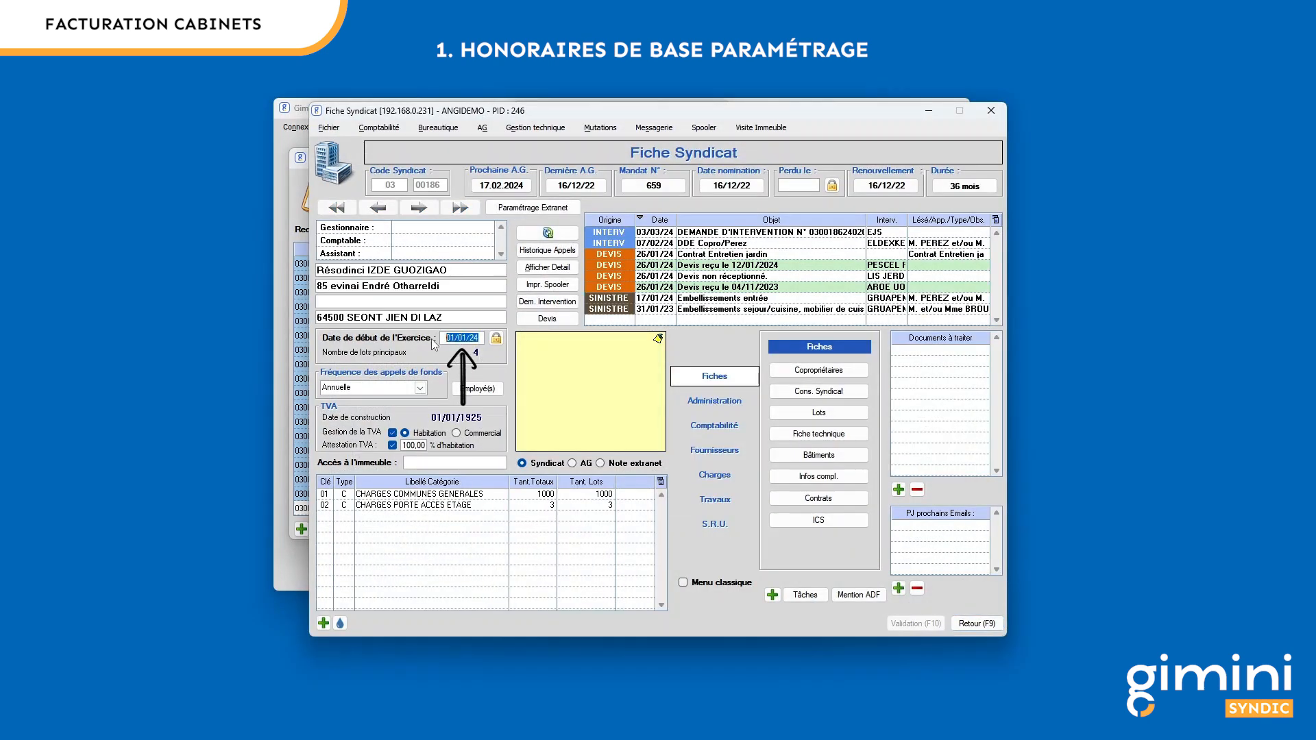
left_click(967, 624)
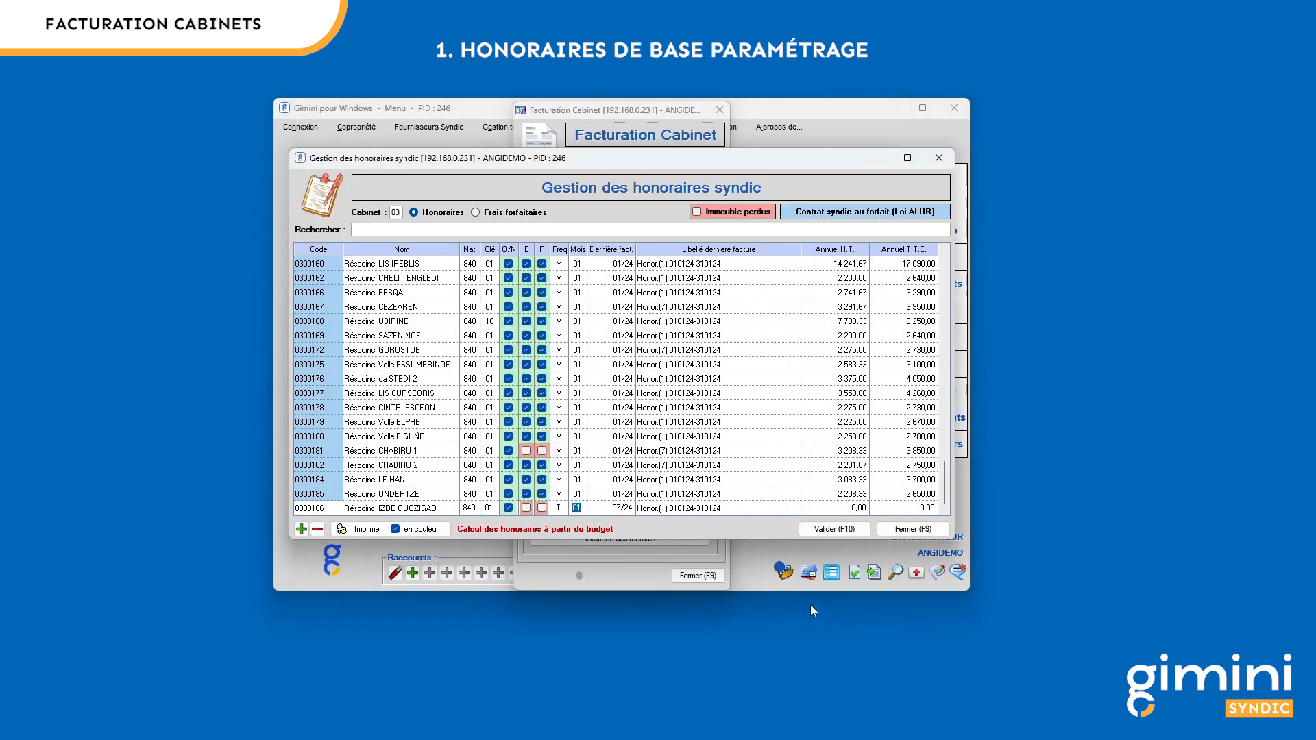
left_click(583, 508)
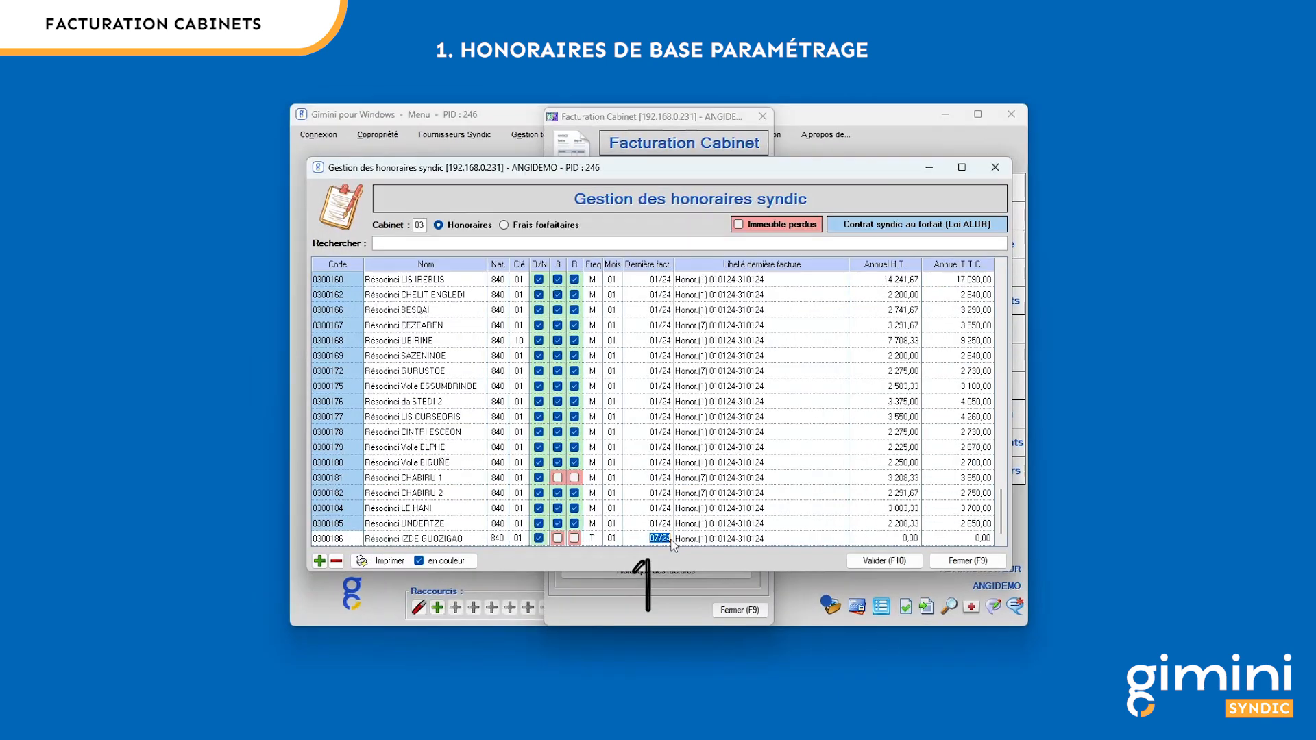
left_click(635, 513)
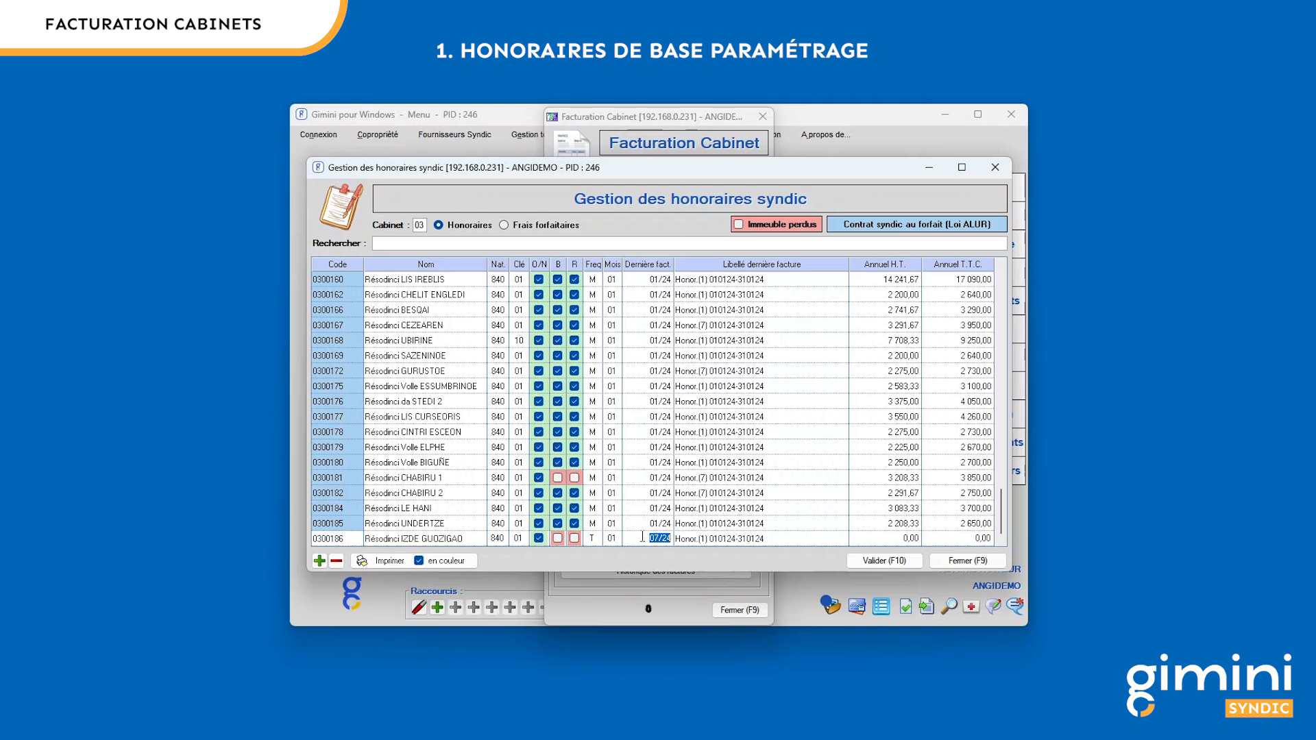
type("10/23")
key("Tab")
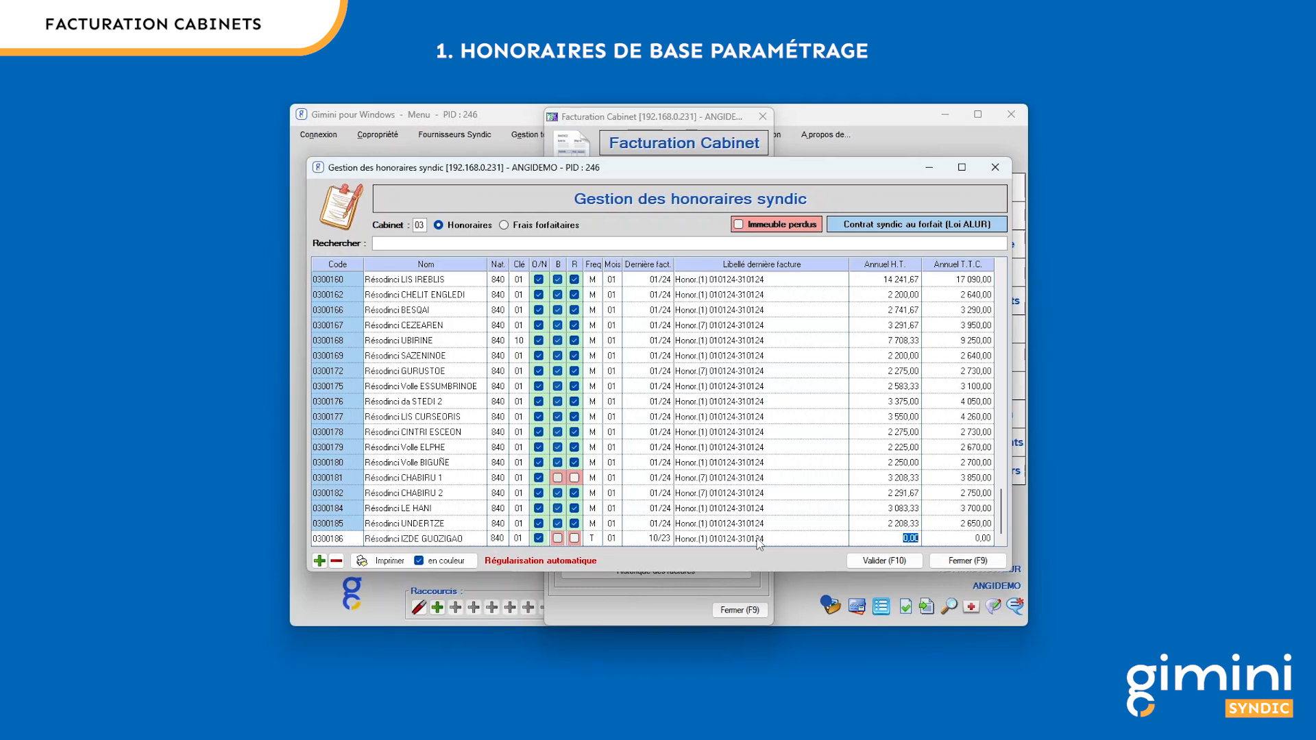
Leave the budget-based calculation off for Résodinci IZDE GUOZIGAO and set its annual fees to 2550 excluding tax and 3060 including tax.
left_click(559, 539)
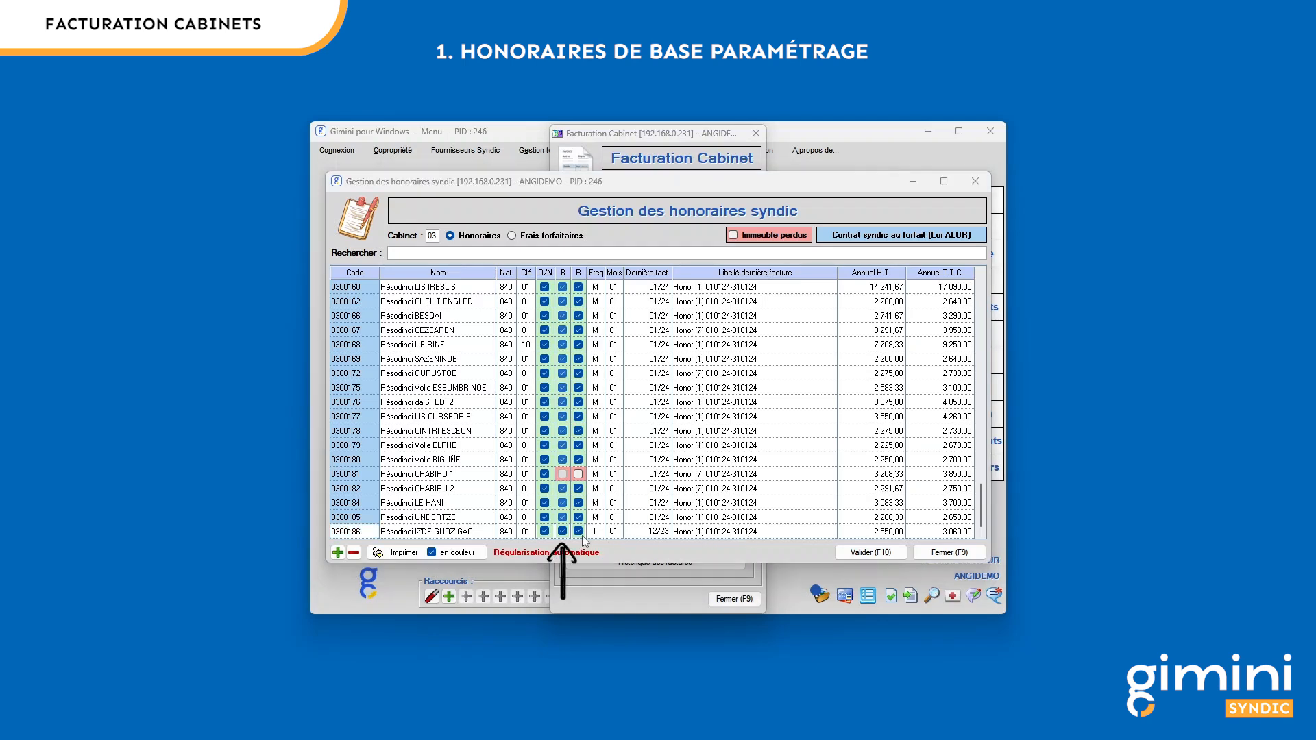
left_click(561, 531)
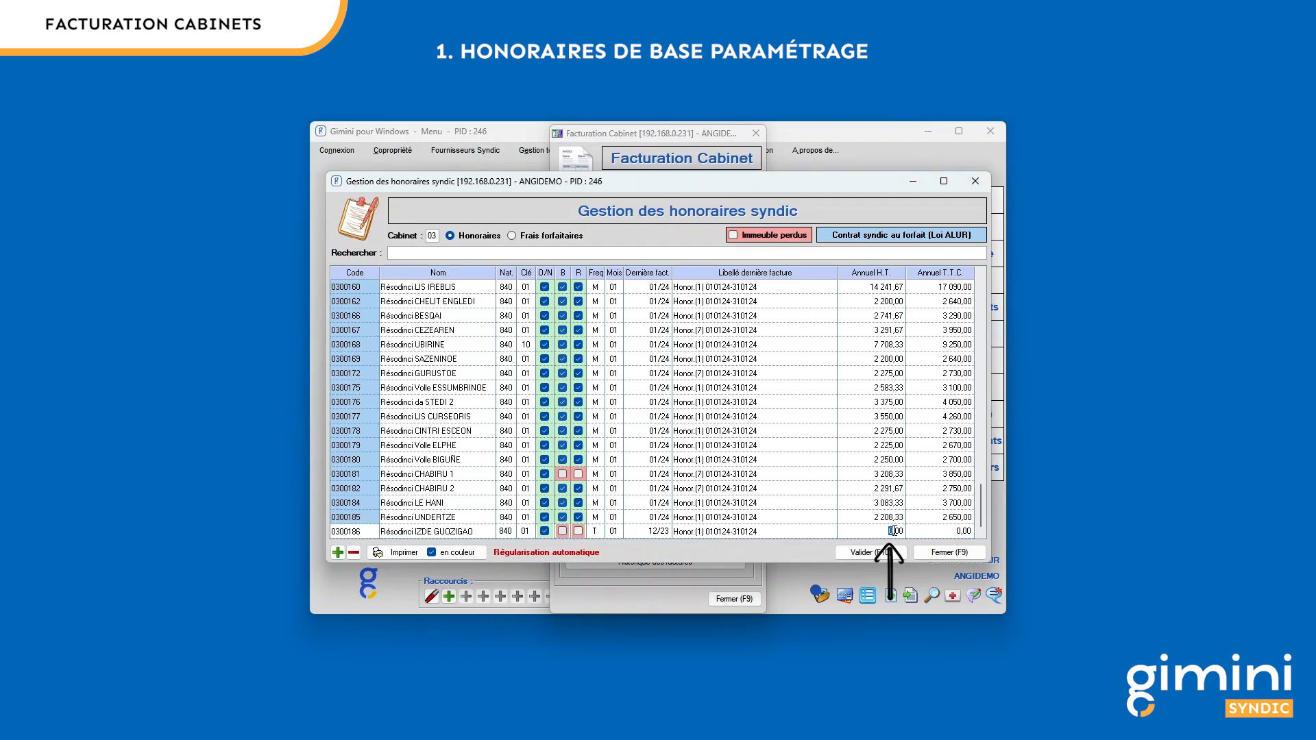
type("2550")
key("Tab")
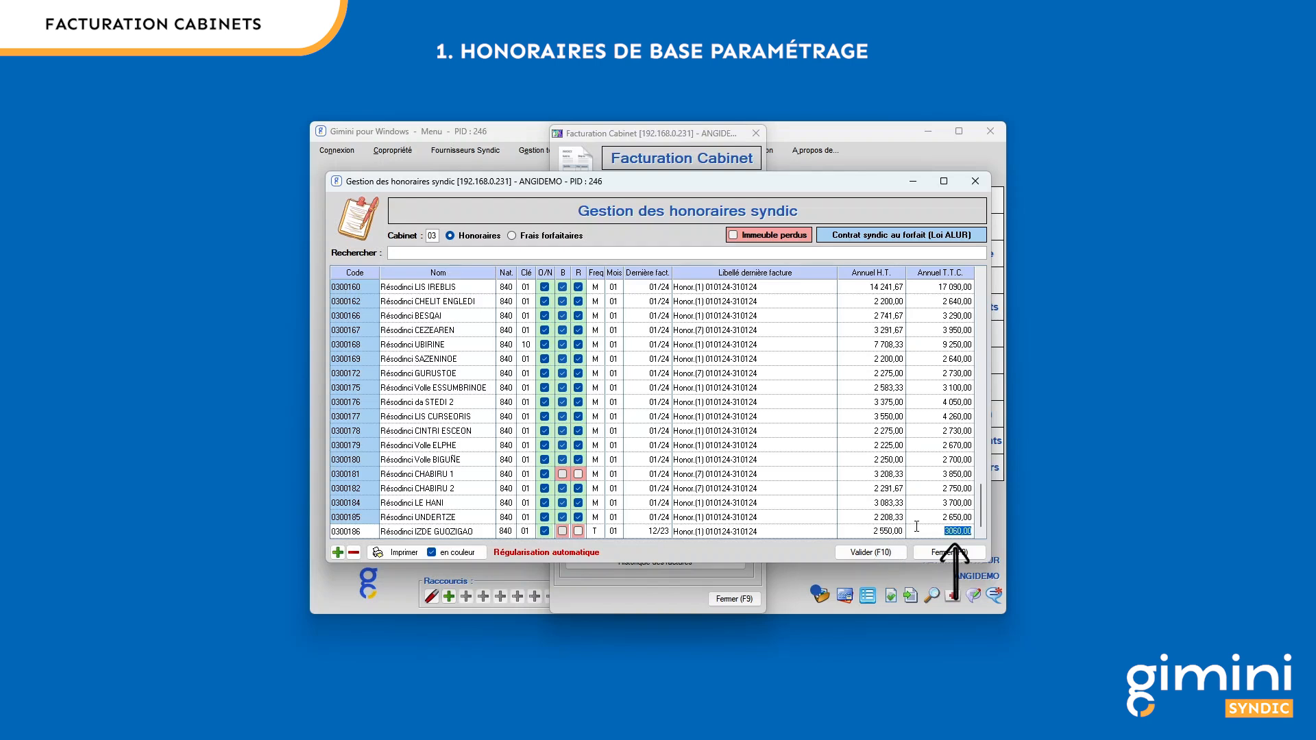
key("shift+Tab")
key("BackSpace")
left_click(936, 530)
type("3060")
key("Return")
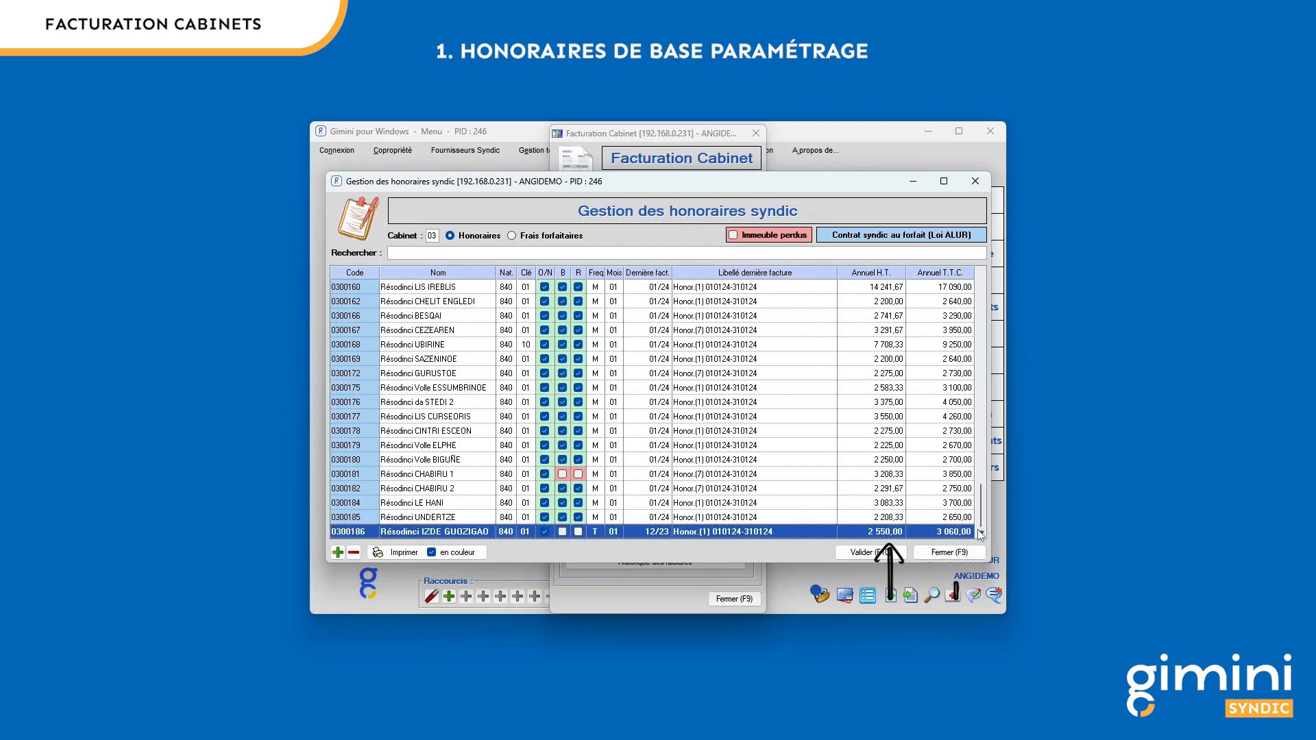
left_click(863, 533)
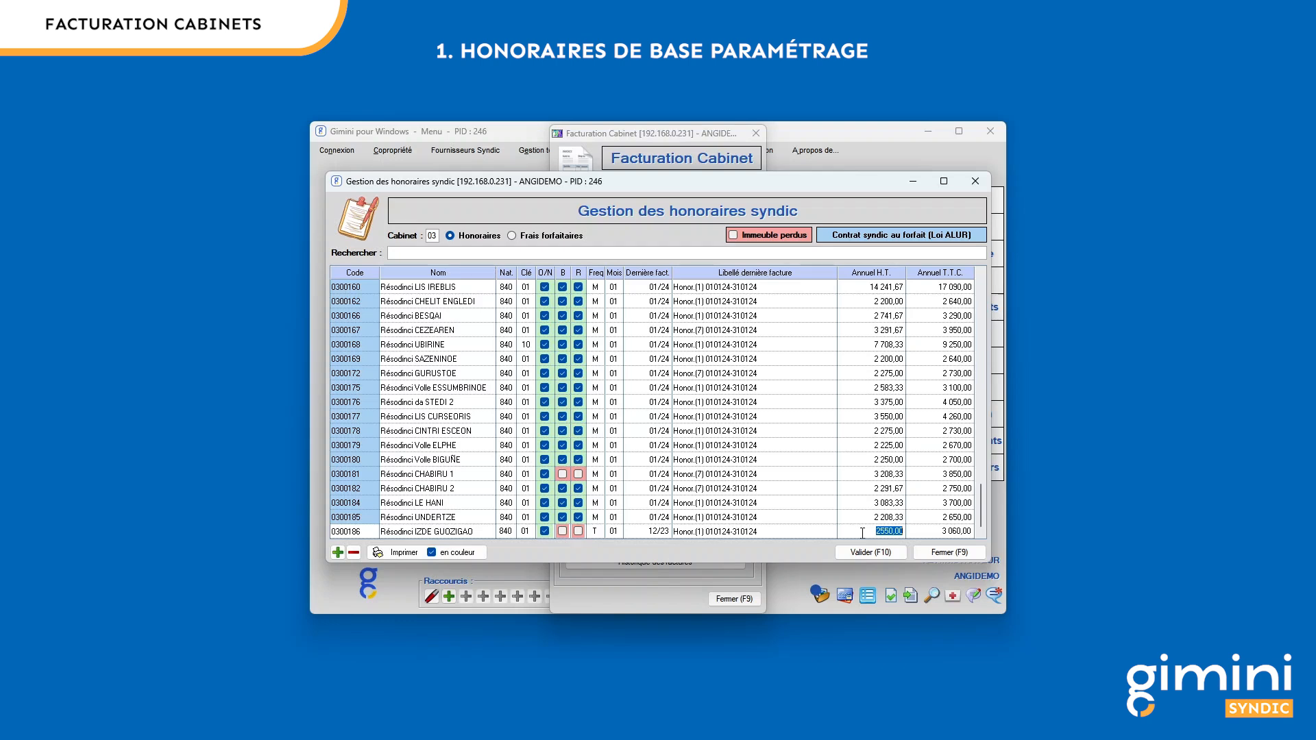
left_click(578, 531)
left_click(579, 531)
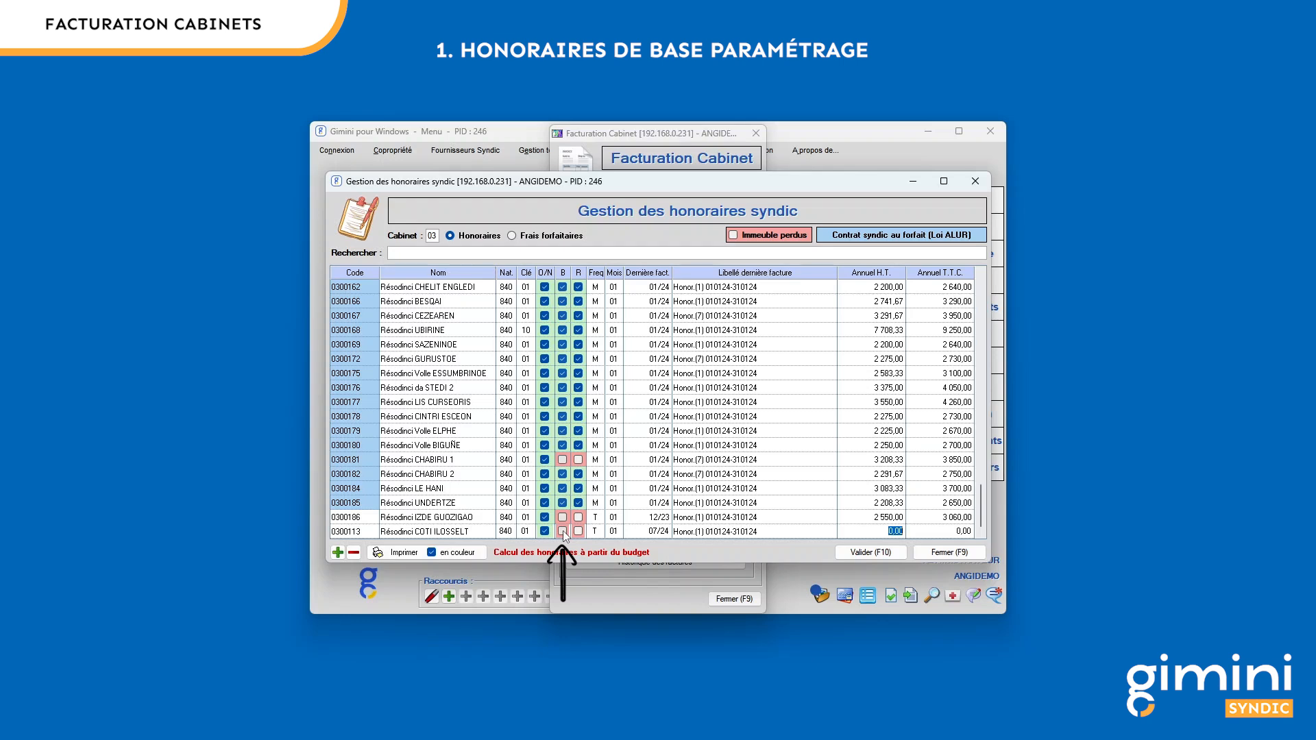
Leave the budget-based calculation off for Résodinci COTI ILOSSELT and set its annual fee including tax to 3000.
left_click(562, 530)
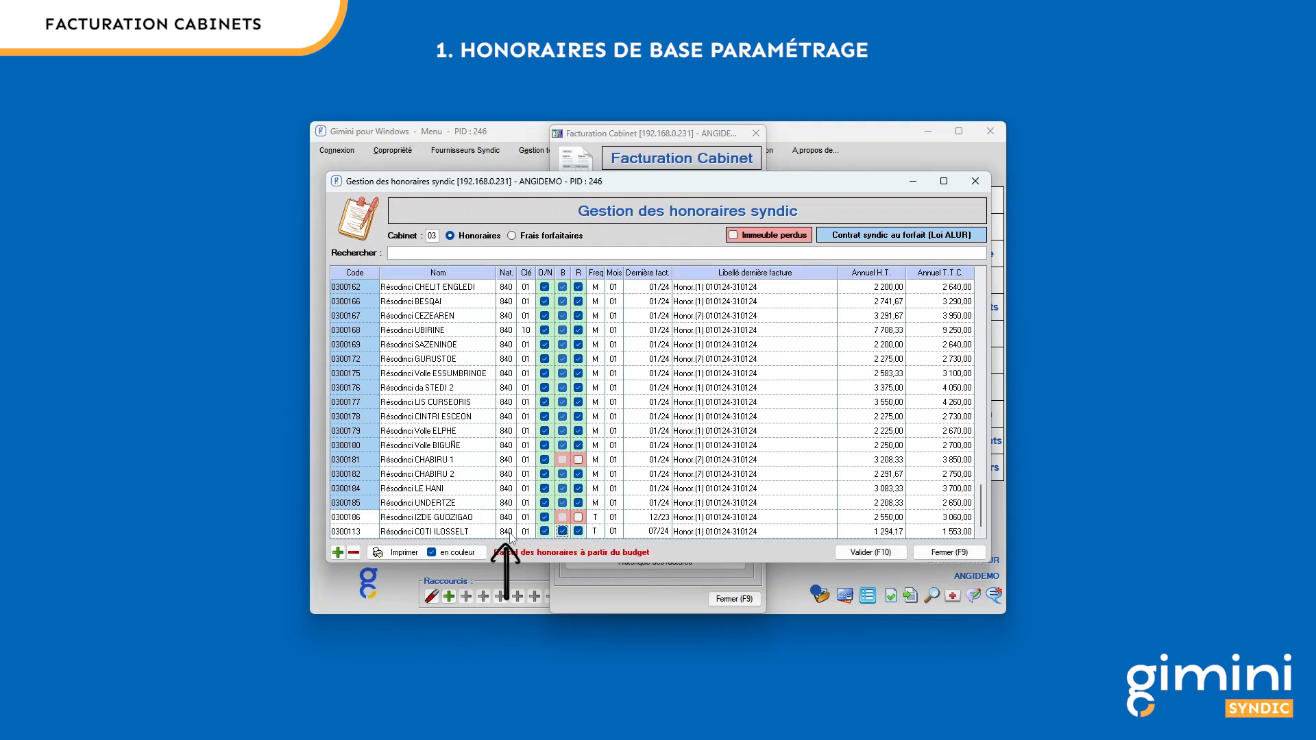
left_click(563, 532)
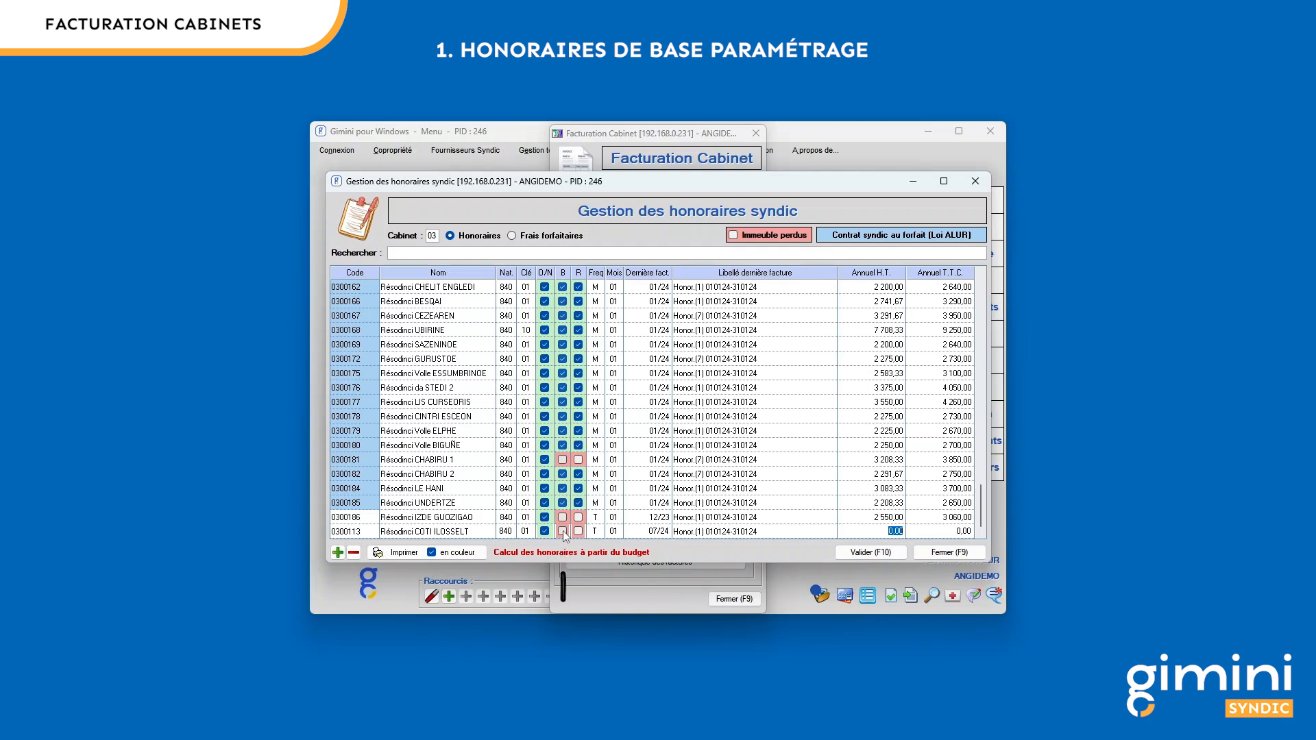
left_click(964, 532)
type("30")
key("Return")
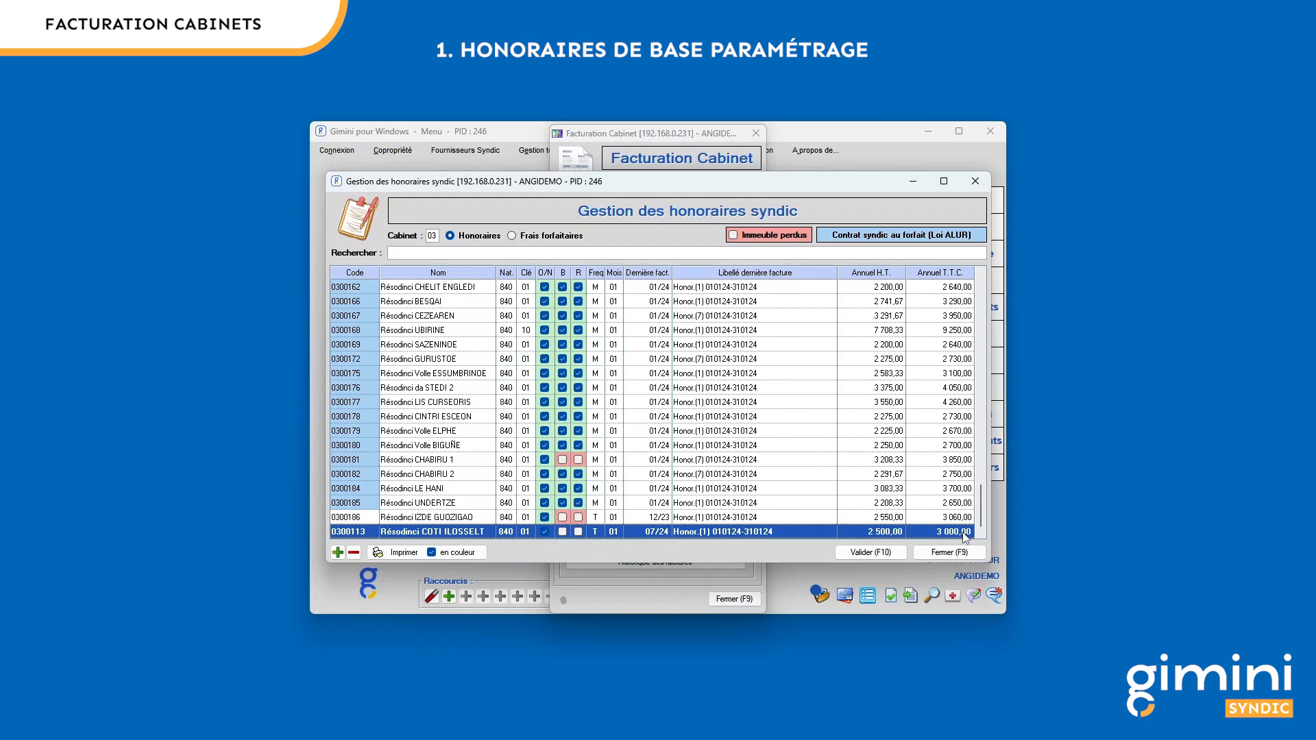
Set the last invoice month of Résodinci COTI ILOSSELT to 01/24.
left_click(563, 532)
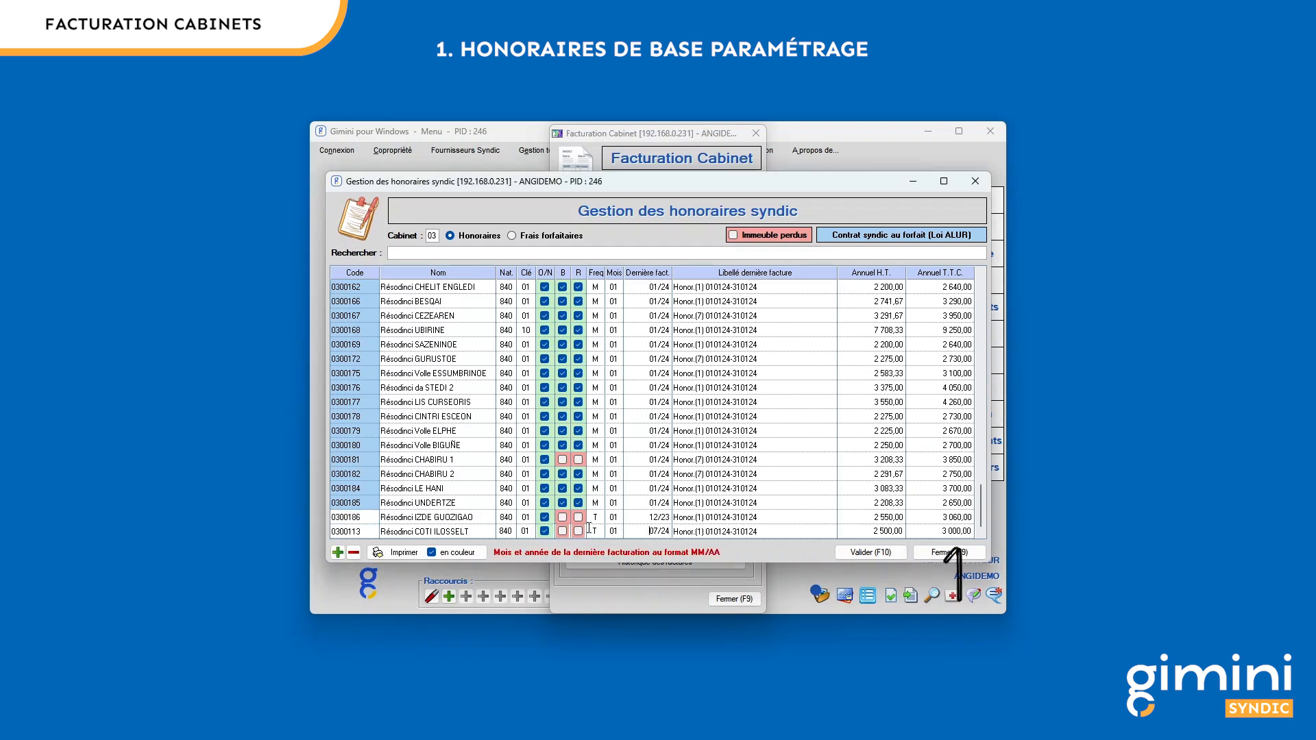
double_click(935, 530)
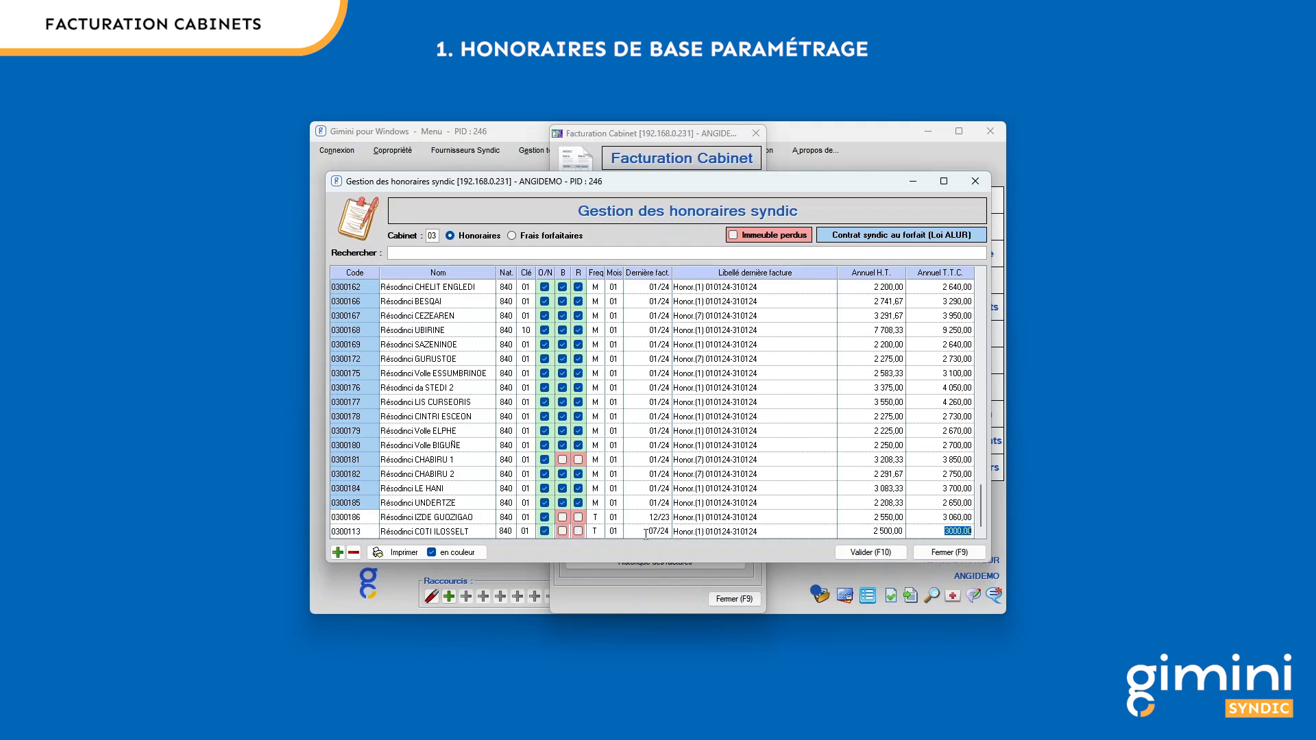
left_click(595, 531)
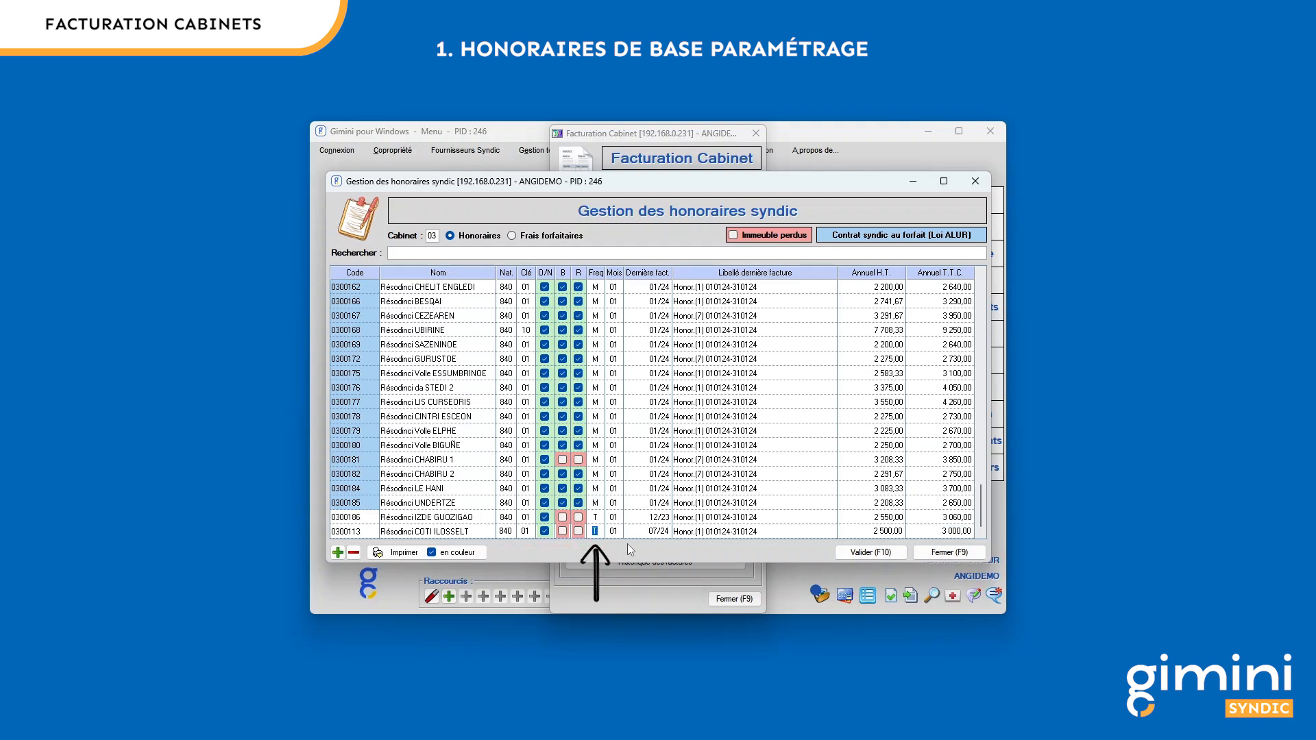
left_click(643, 533)
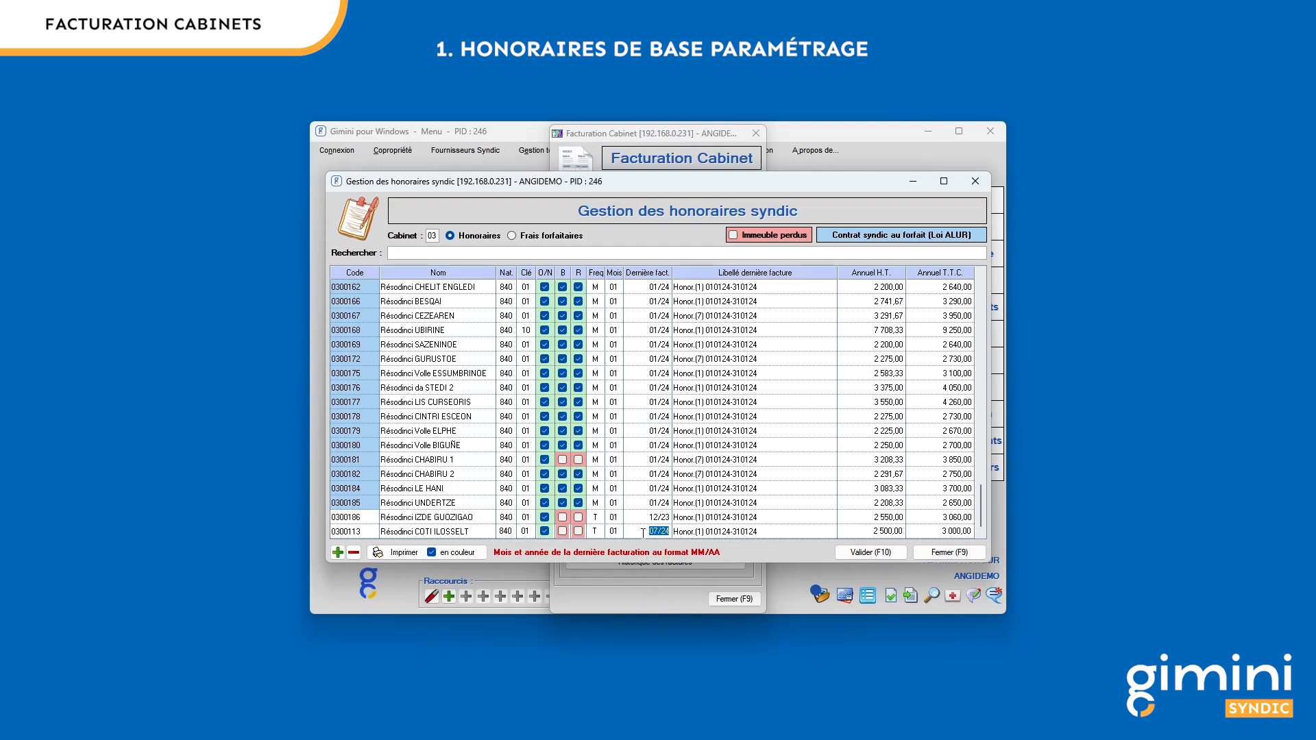
type("01/24")
key("Return")
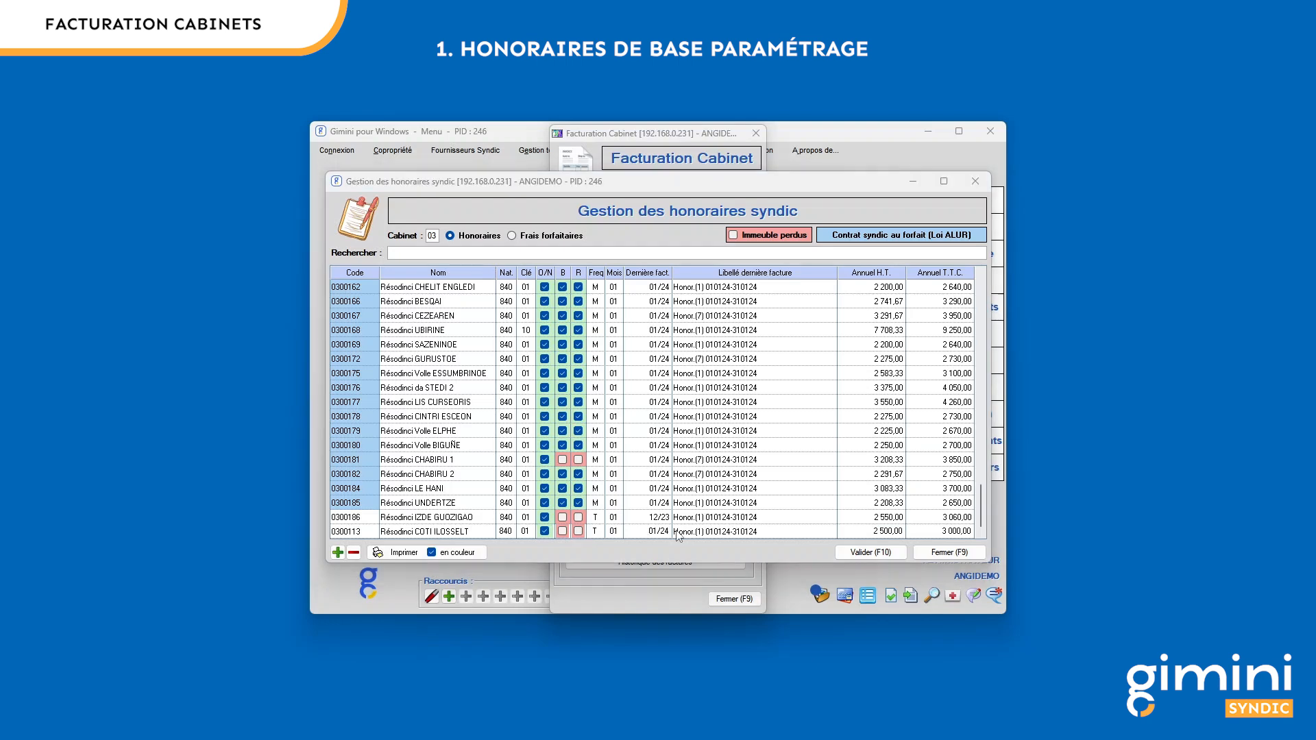
Validate the fee settings entered for the added buildings.
left_click(938, 531)
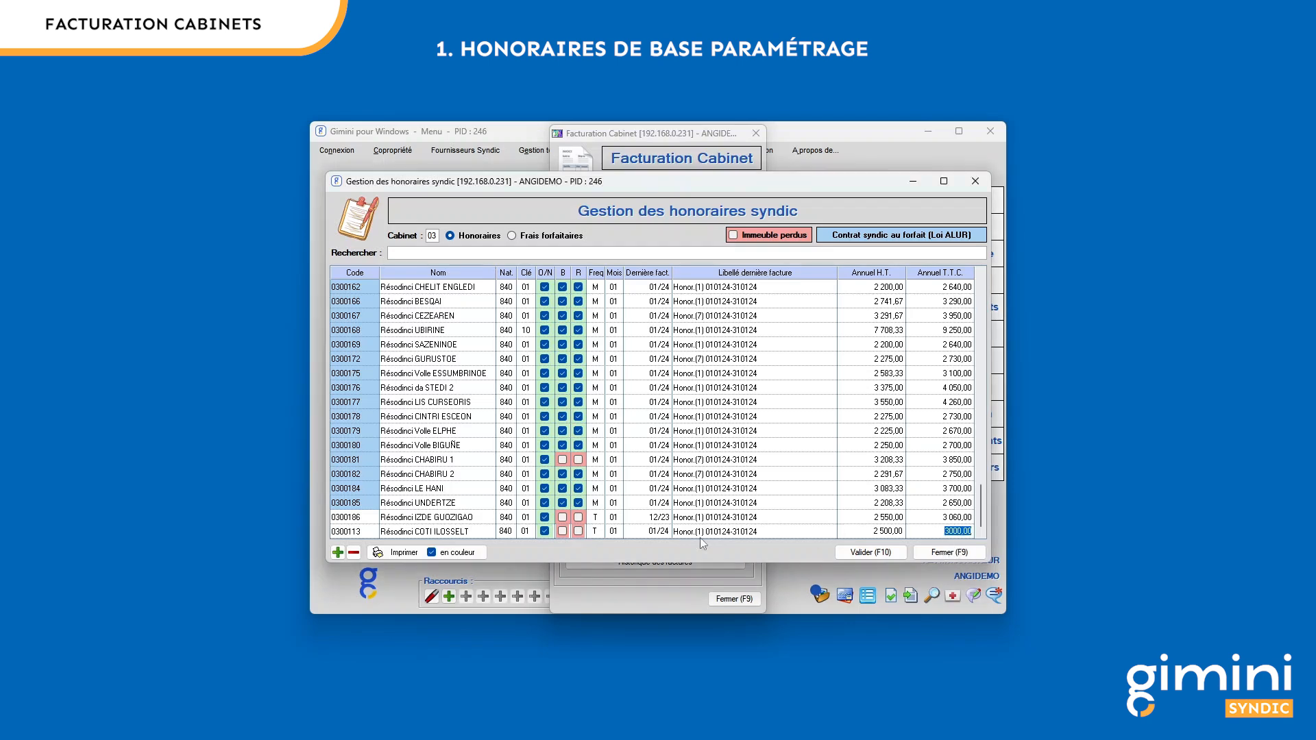
left_click(595, 531)
key("F10")
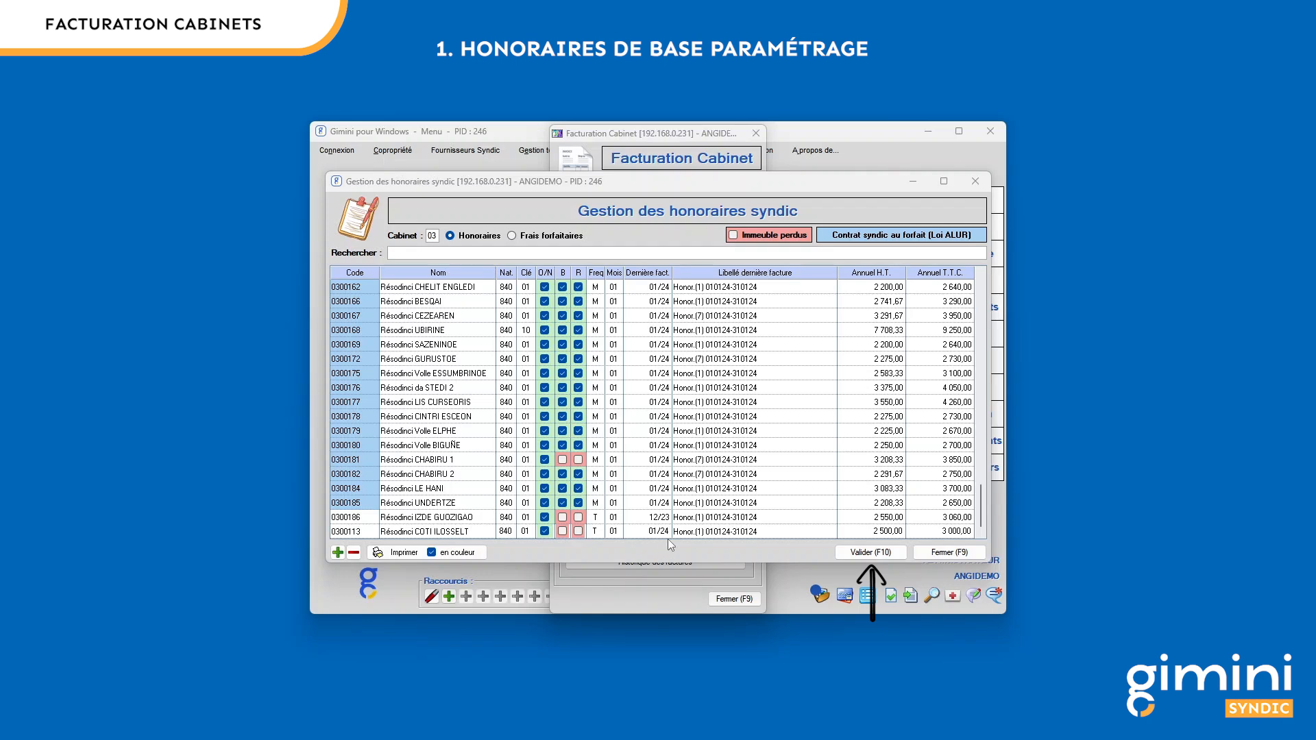
left_click(879, 554)
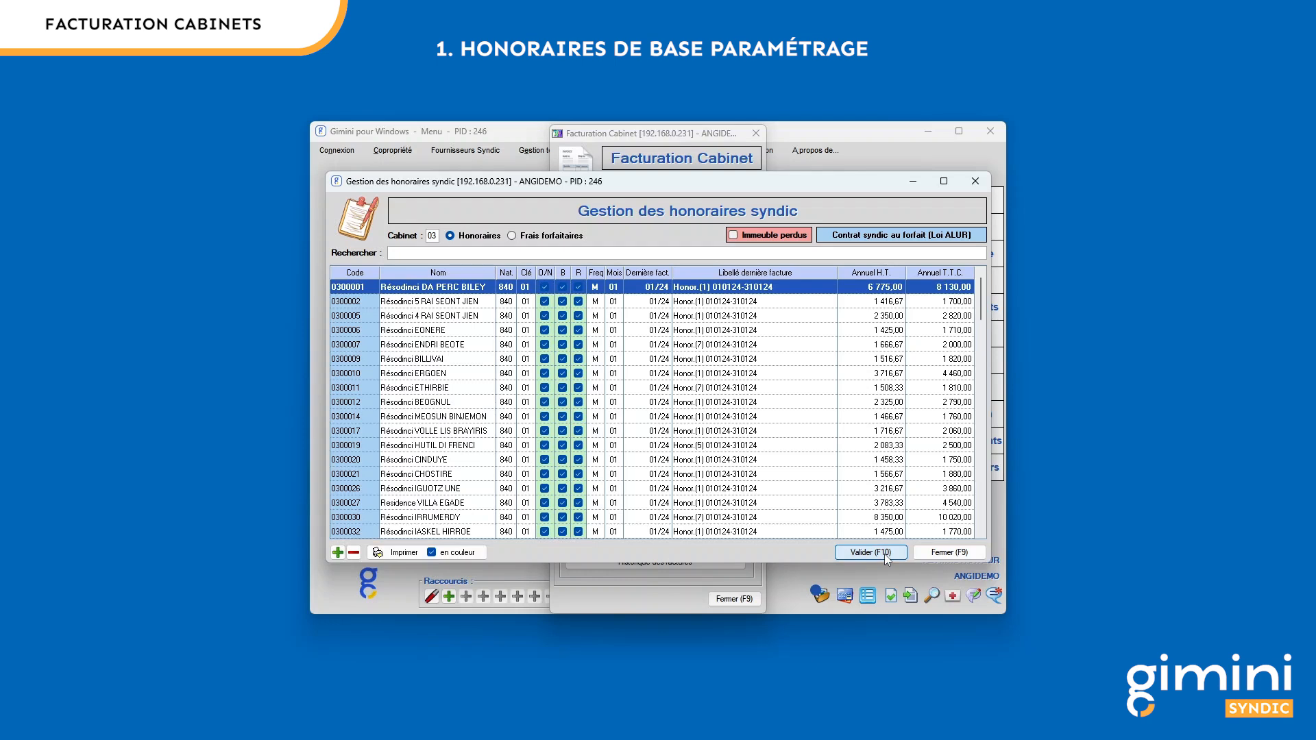
Consult the syndicate record of Résodinci DA PERC BILEY and return to the fee list.
double_click(472, 292)
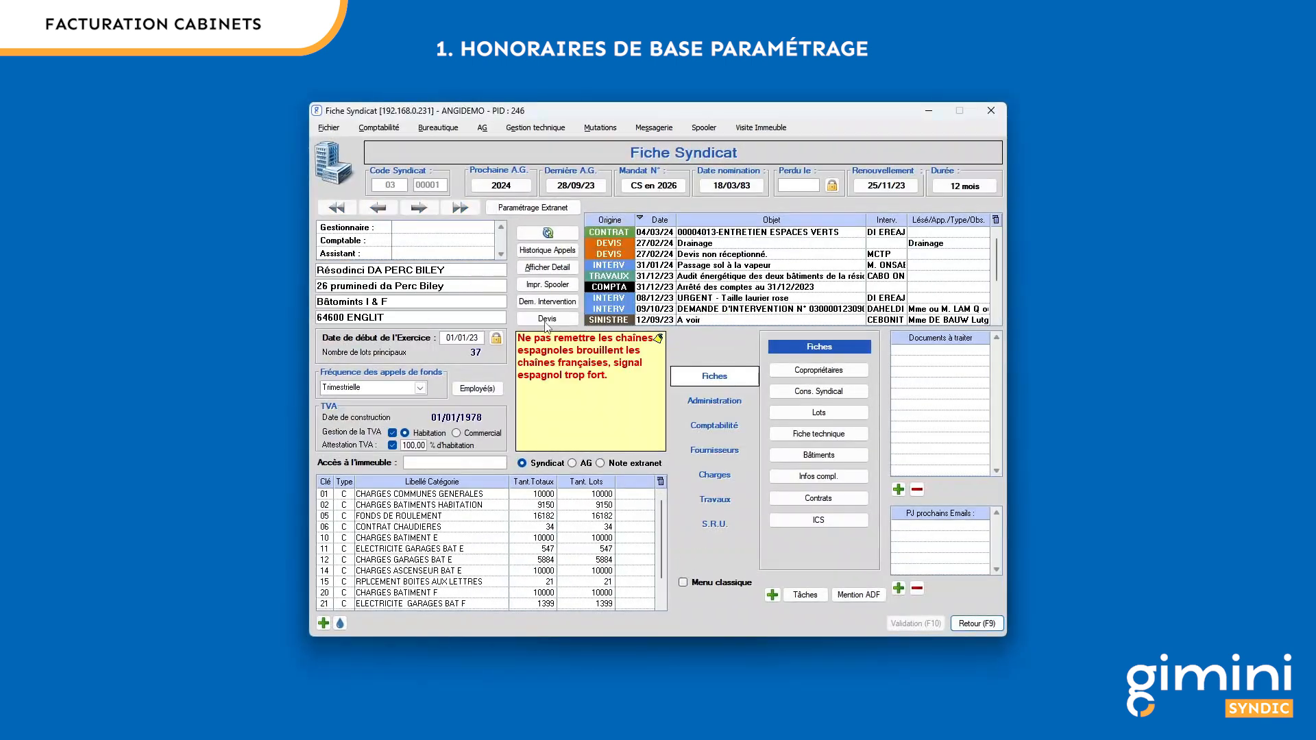
left_click(990, 626)
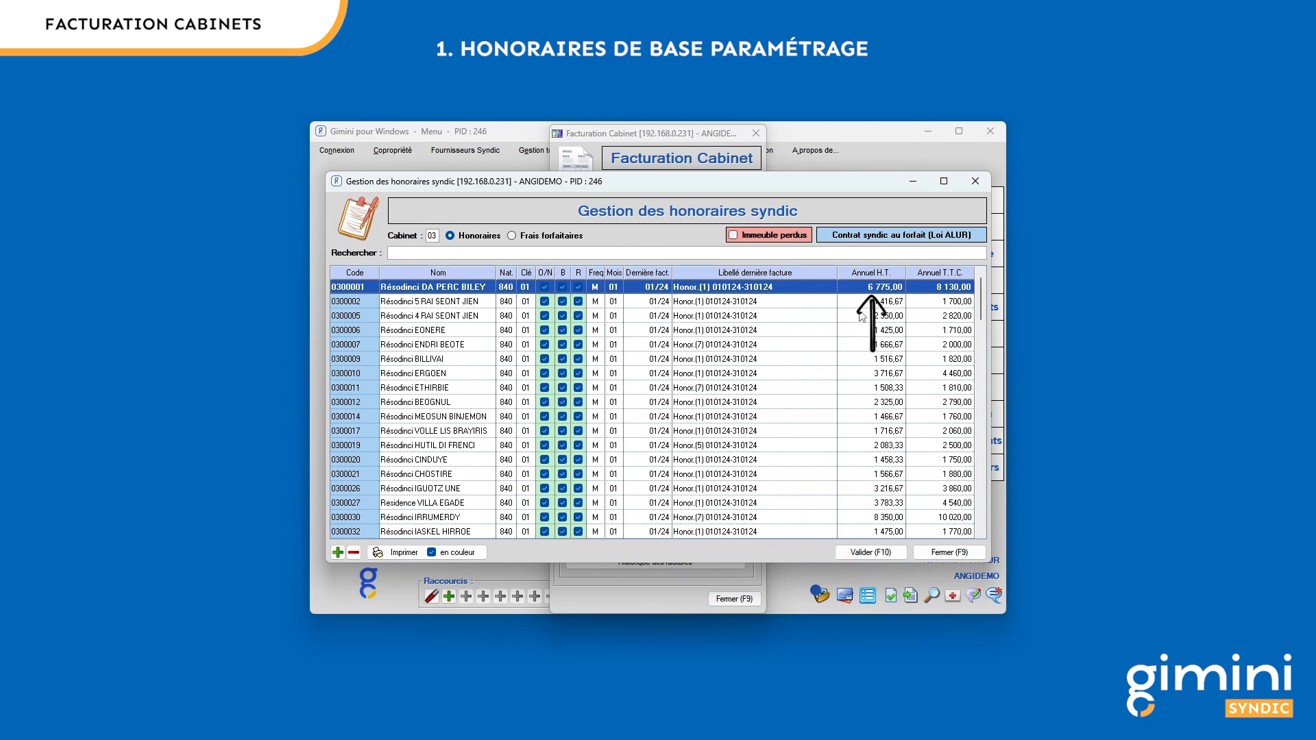
Set the billing frequency of Résodinci DA PERC BILEY to T (quarterly).
double_click(886, 286)
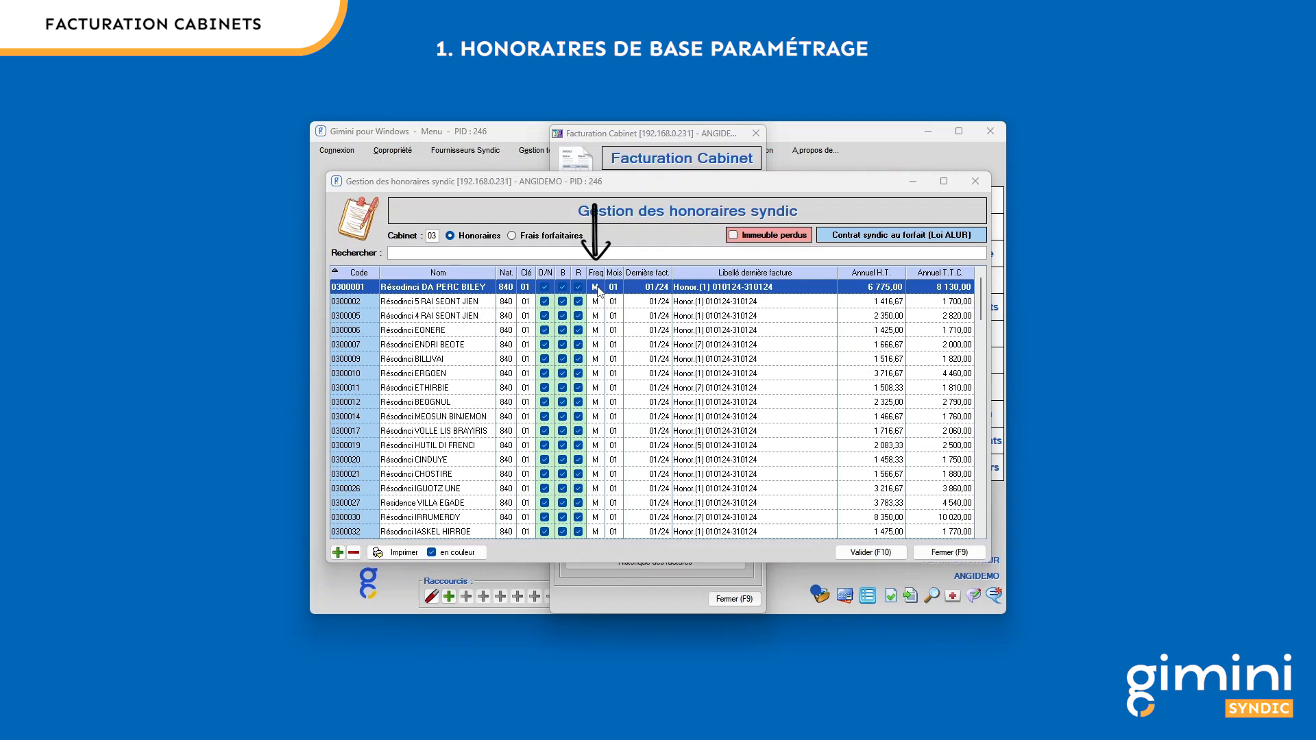
left_click(597, 288)
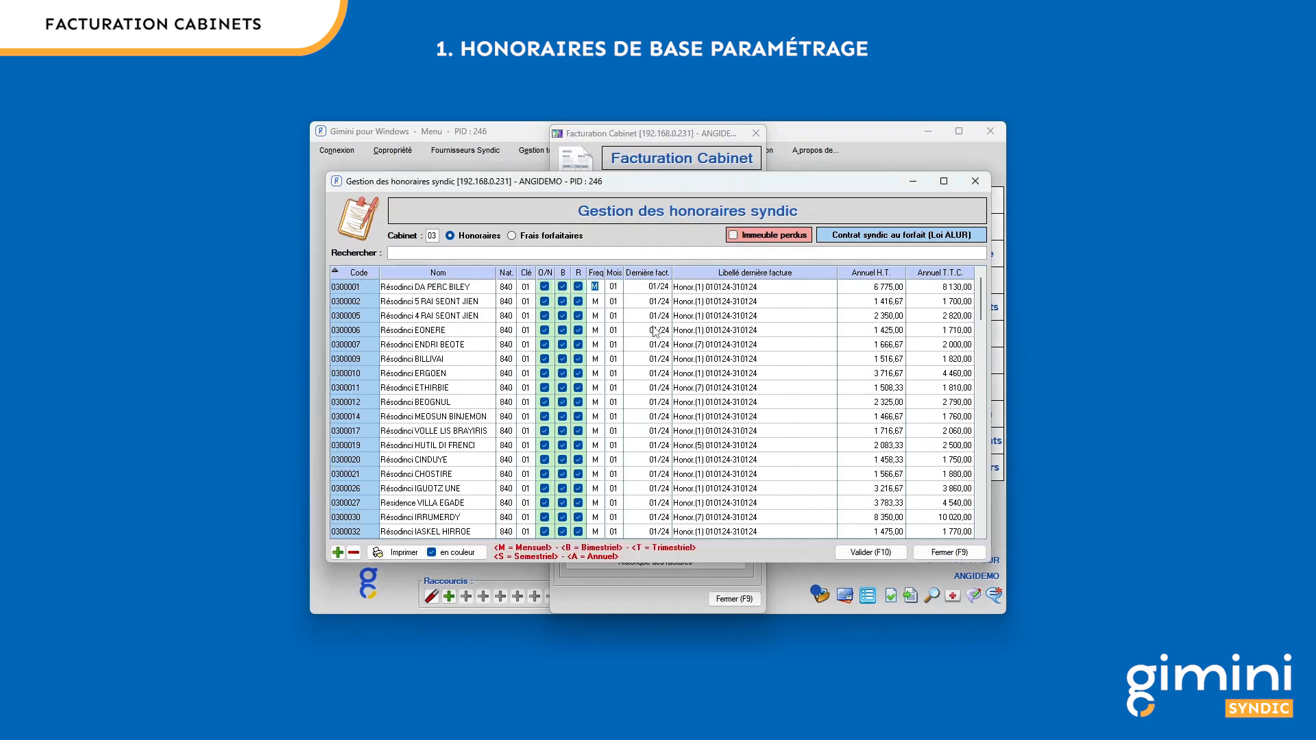
type("T")
key("Tab")
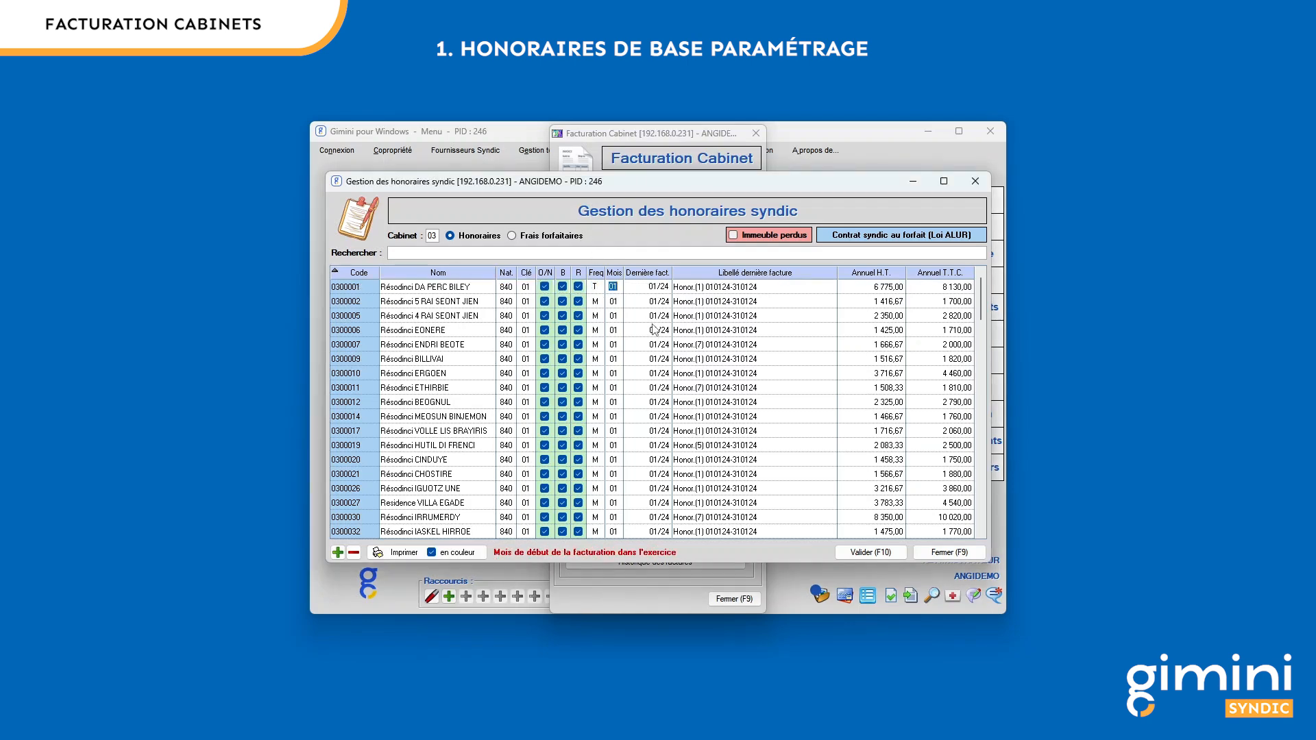
Apply the quarterly billing frequency T to all buildings in the syndic fee list.
left_click(595, 287)
double_click(596, 289)
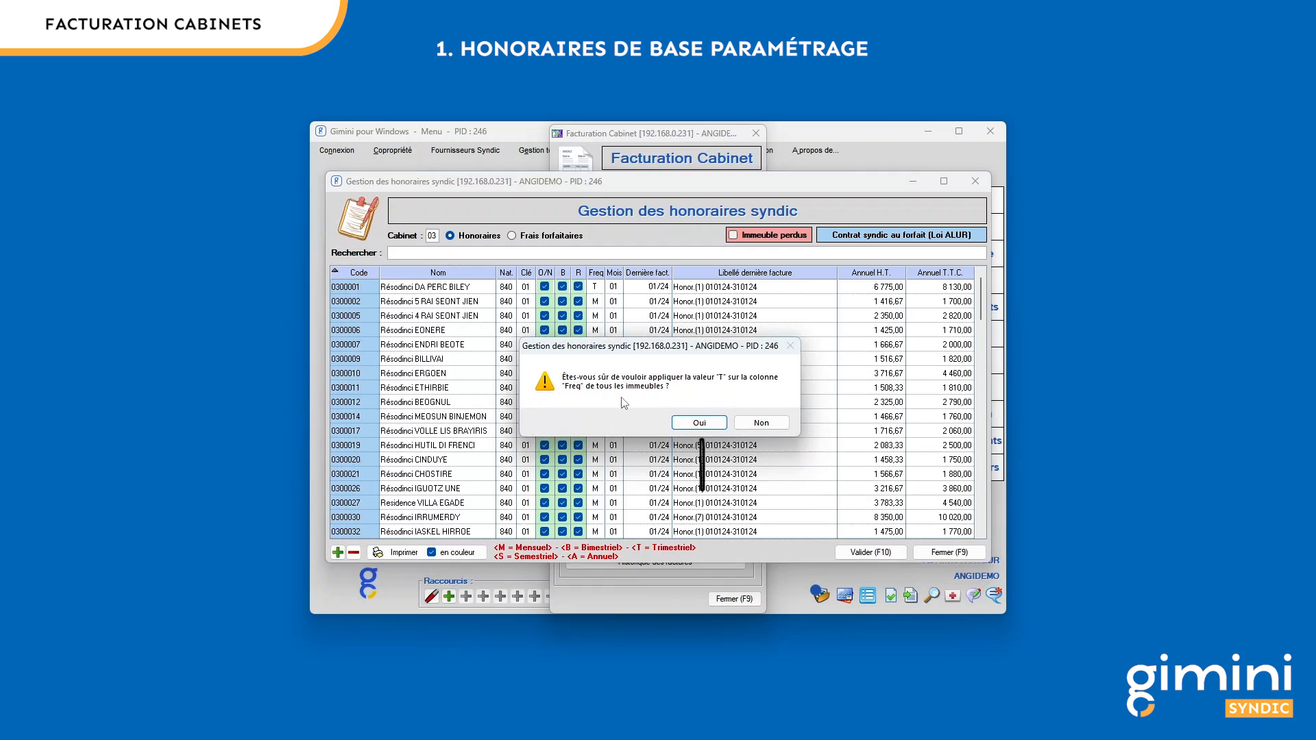
left_click(699, 423)
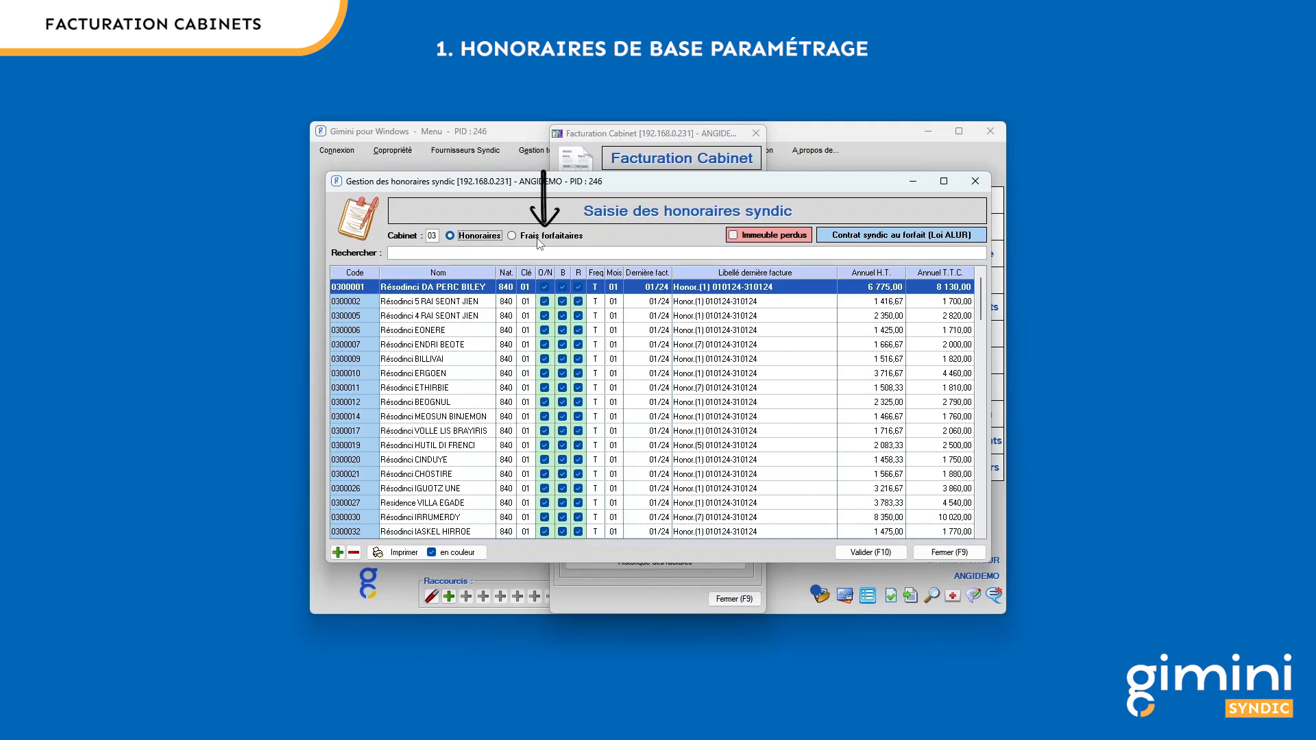
Consult the two flat-rate fee lines of Résodinci DA PERC BILEY, and print the syndic fee list.
left_click(536, 236)
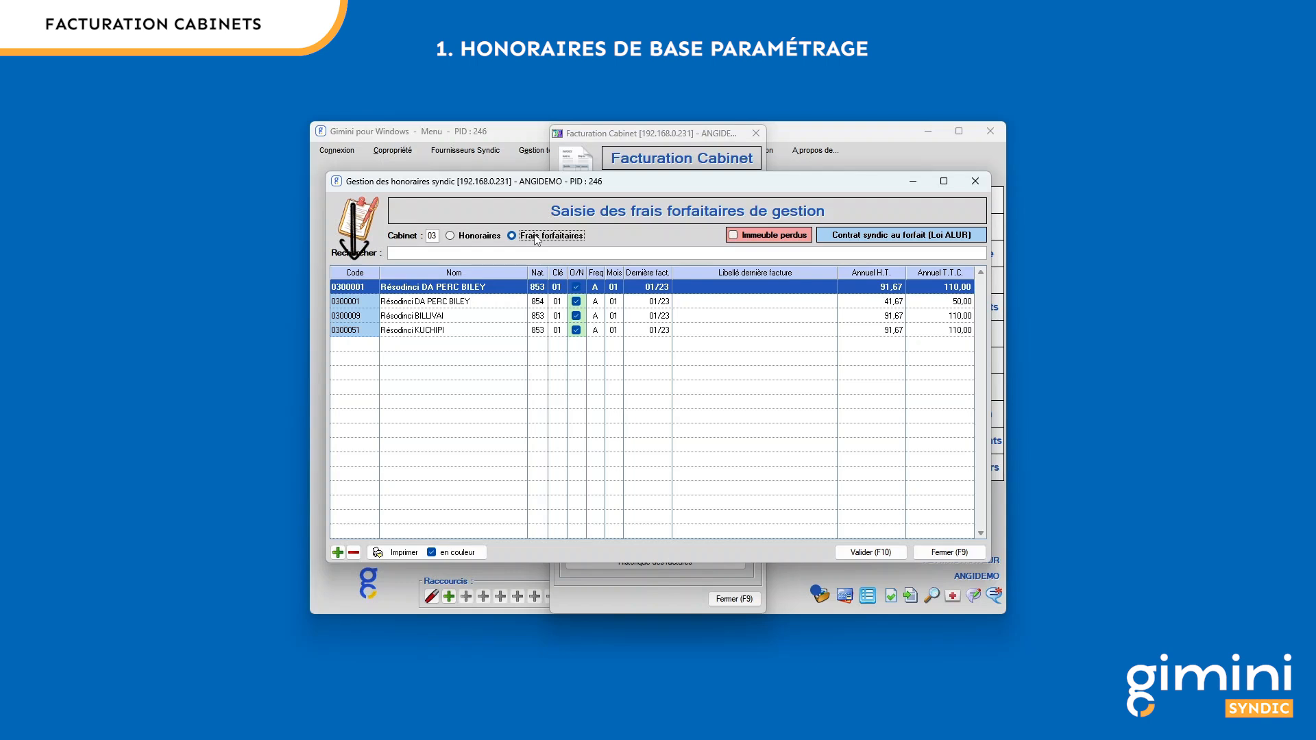
left_click(444, 304)
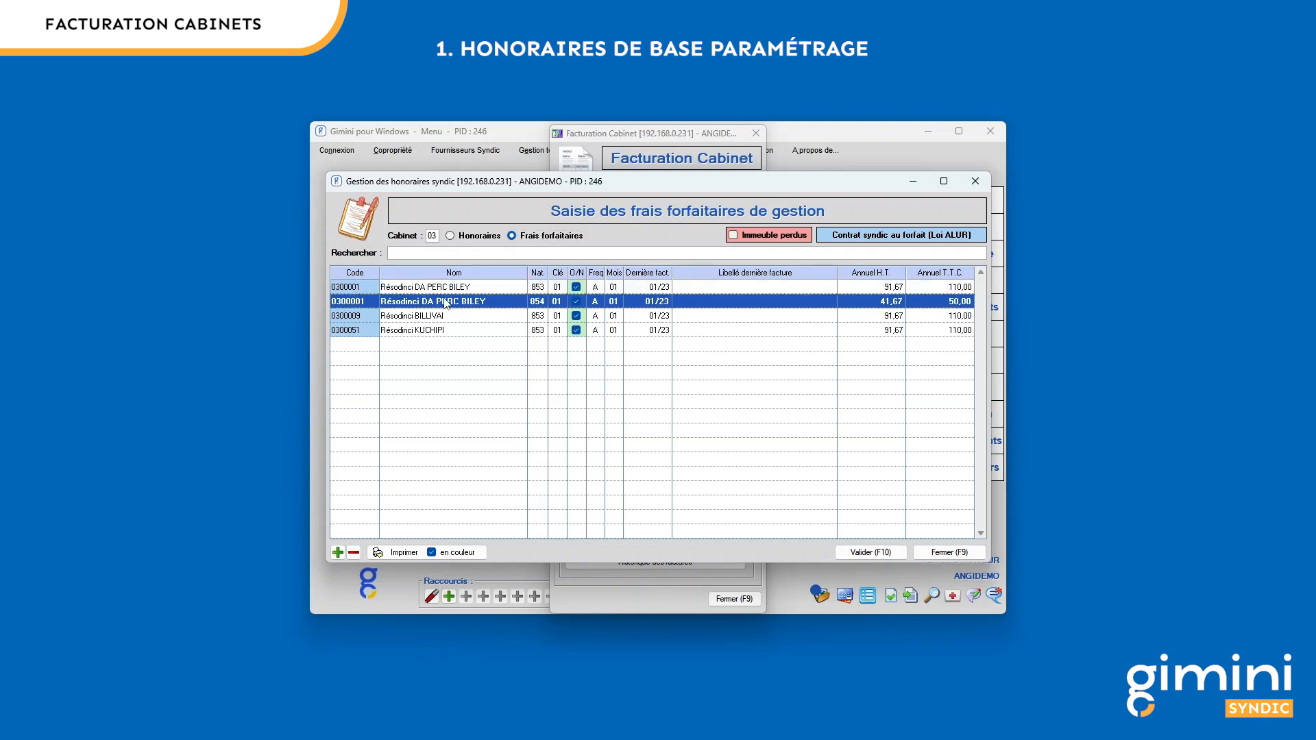
left_click(461, 290)
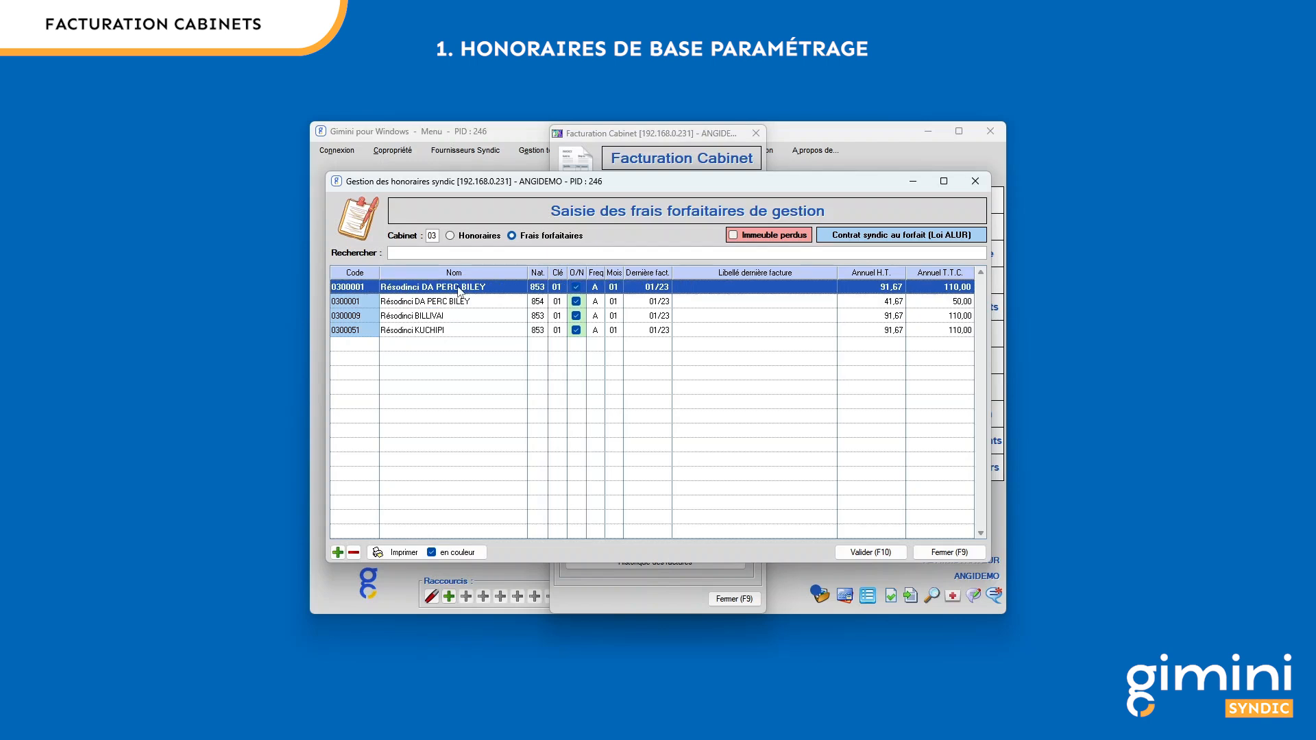
left_click(461, 305)
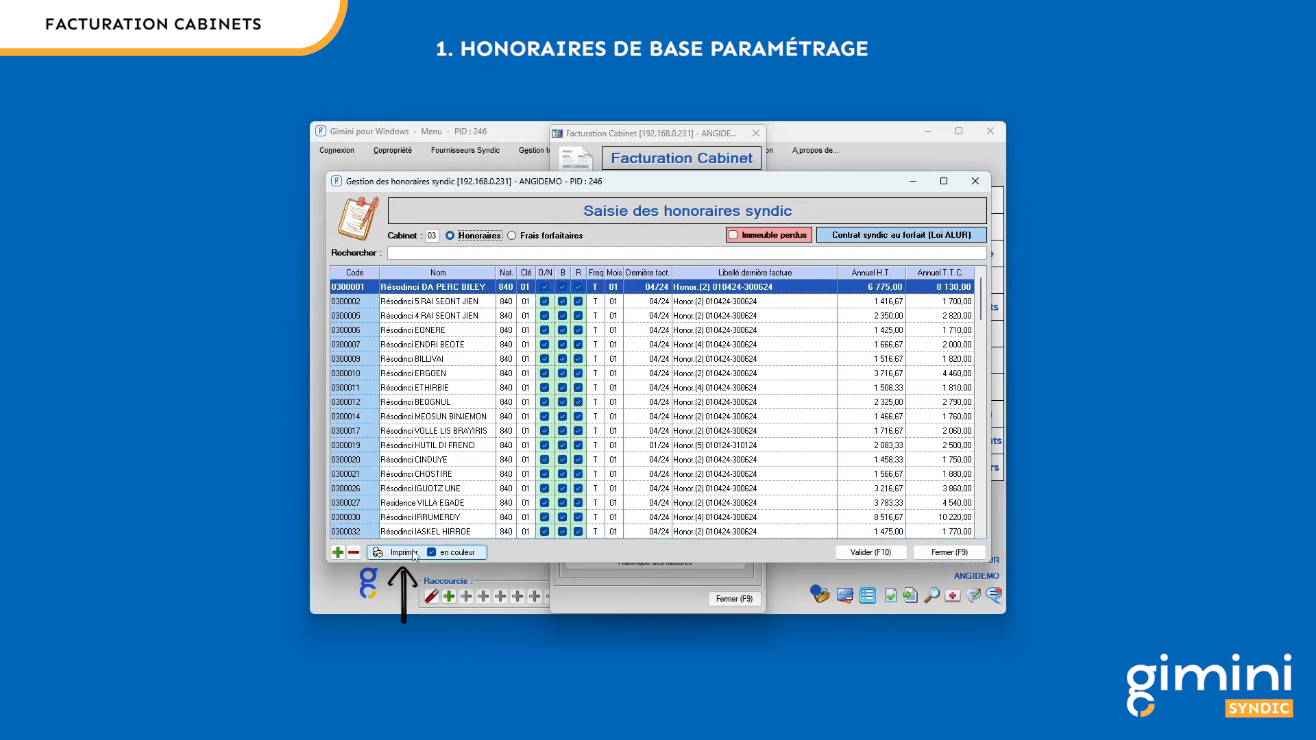
left_click(405, 553)
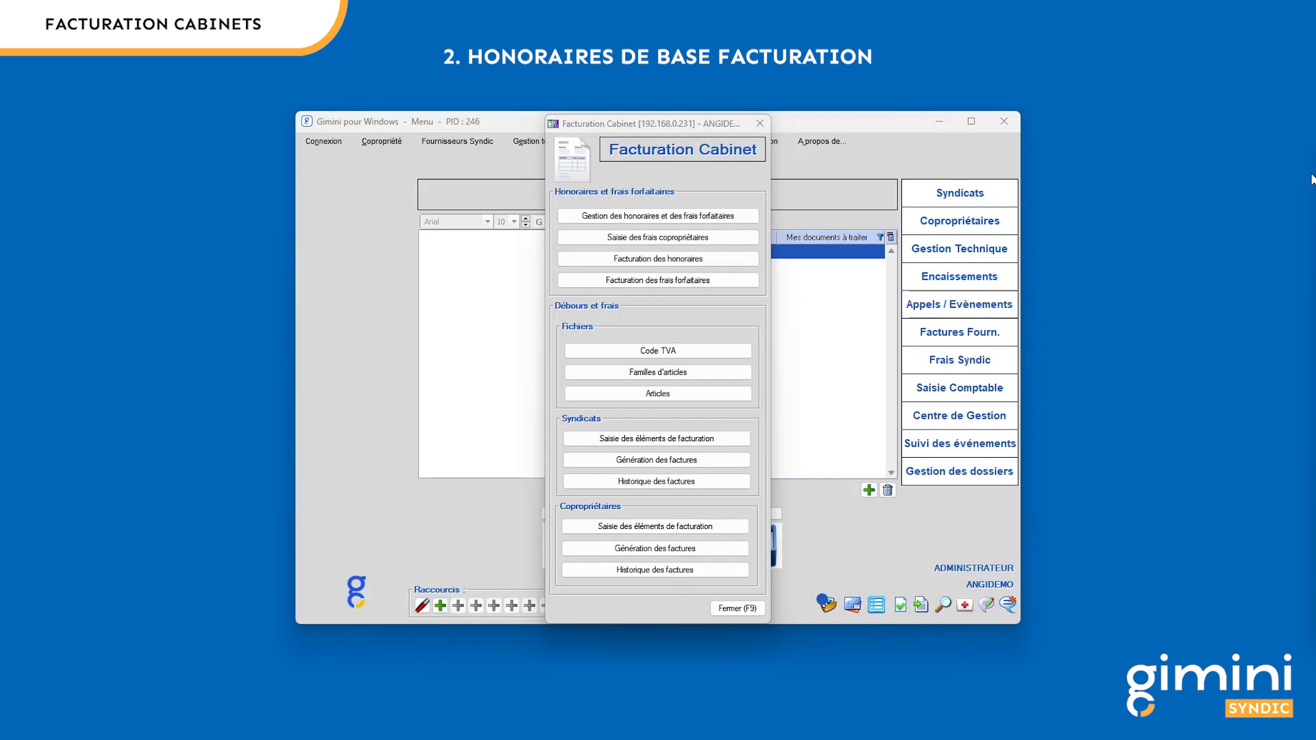
Open the invoicing of fees and set the billing start day to 01/04/2024, leaving the entry label and invoice message blank.
left_click(718, 264)
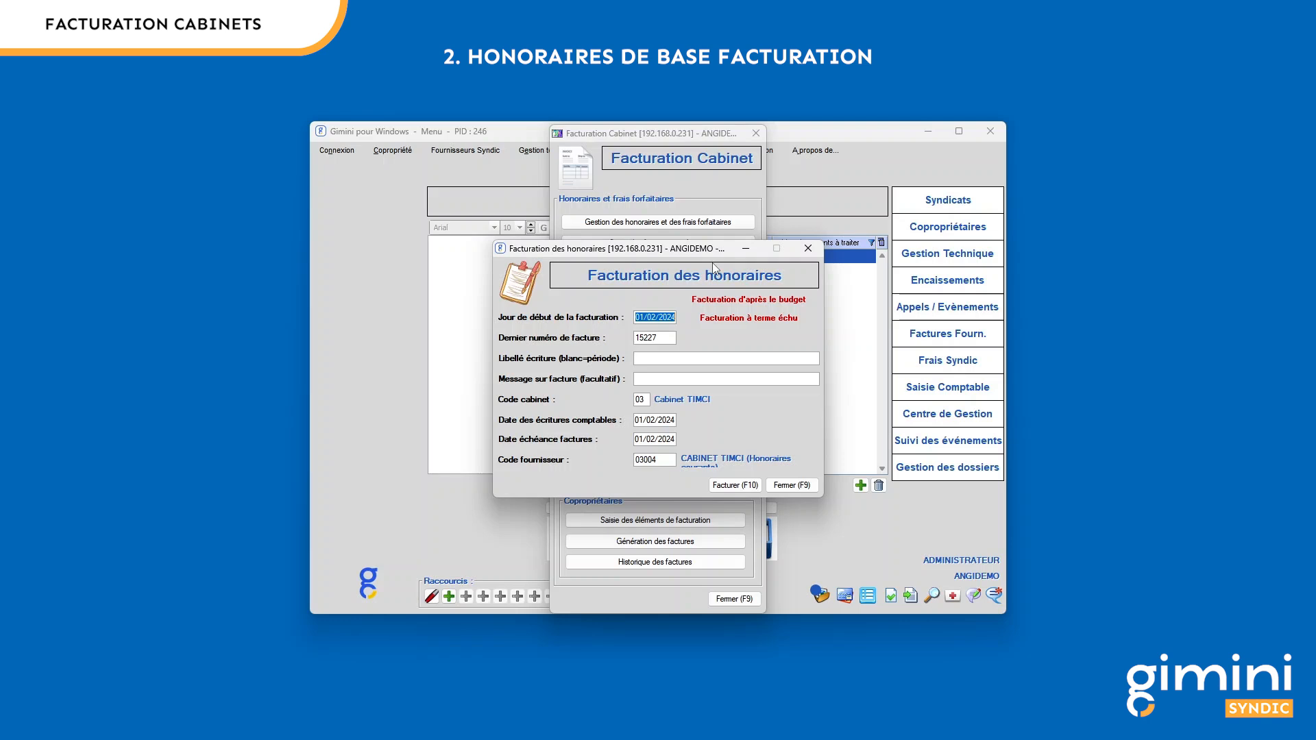
type("0")
type("1/04/2024")
key("Tab")
key("Tab")
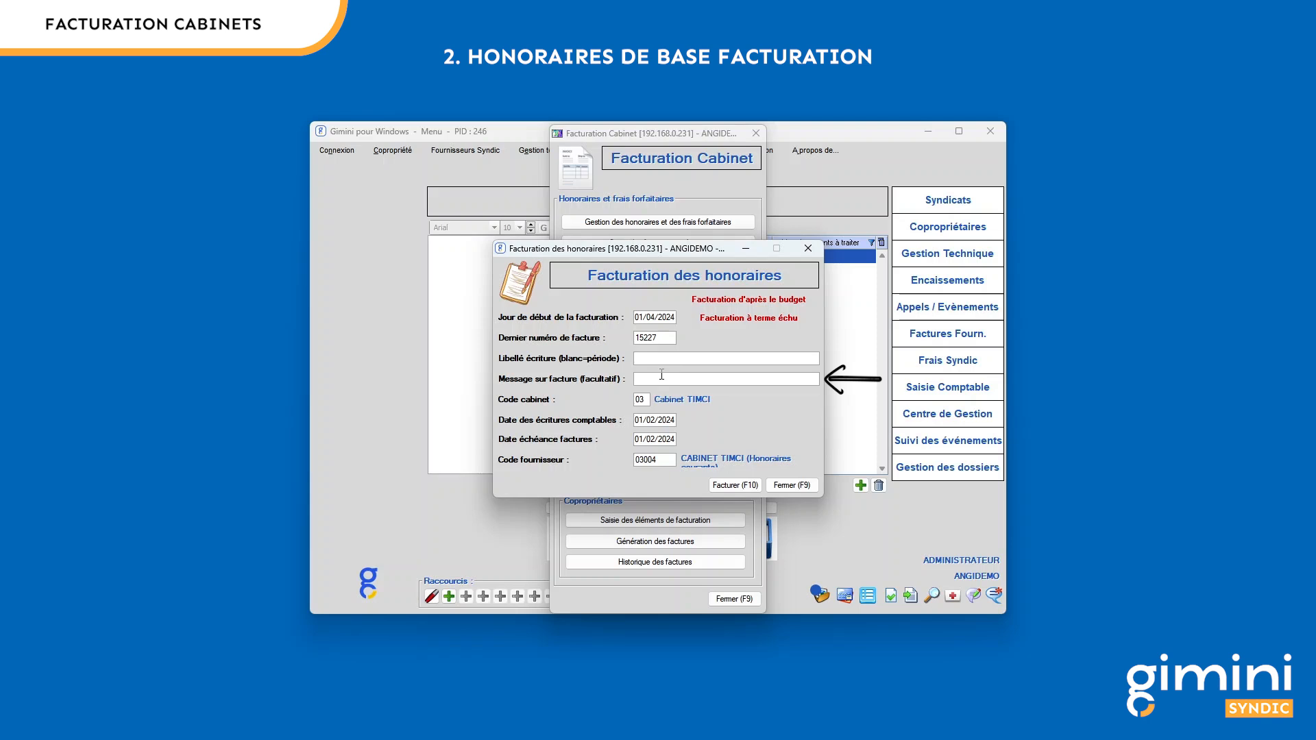
key("Tab")
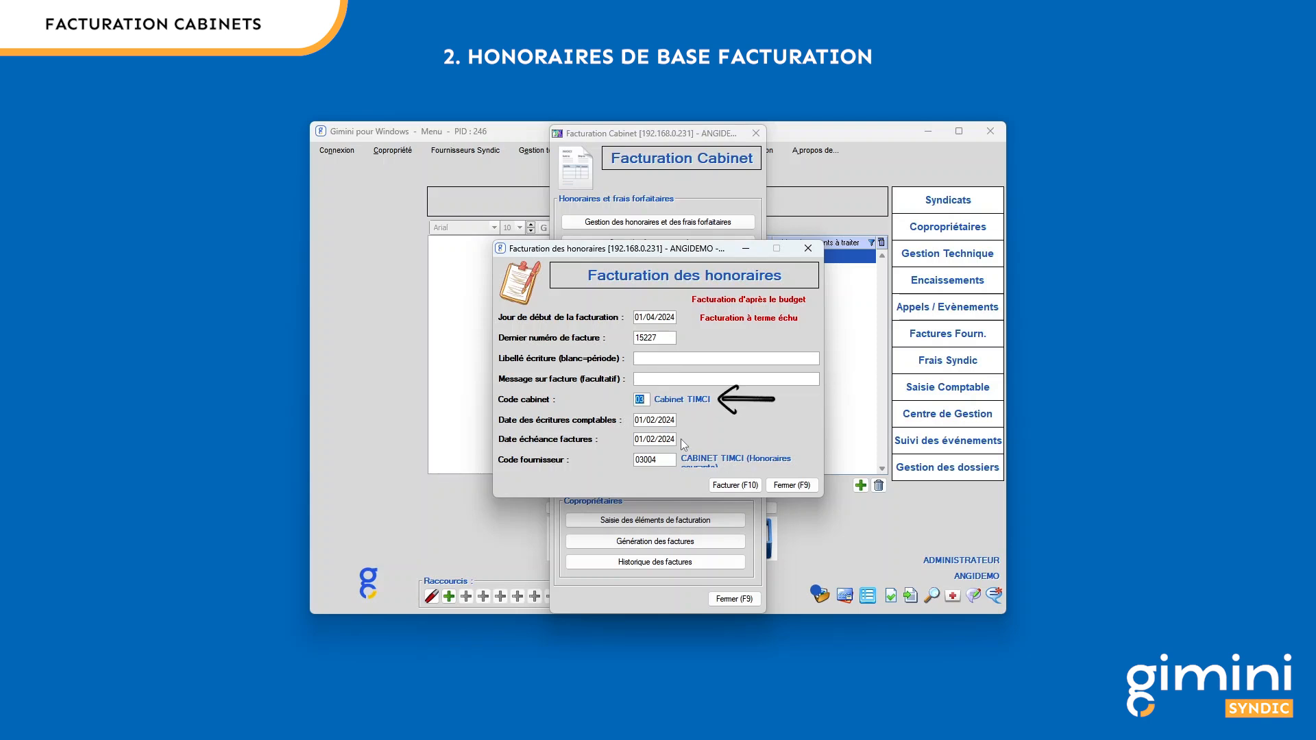
Set the accounting entry date and the invoice due date to 01/04/2024.
key("Tab")
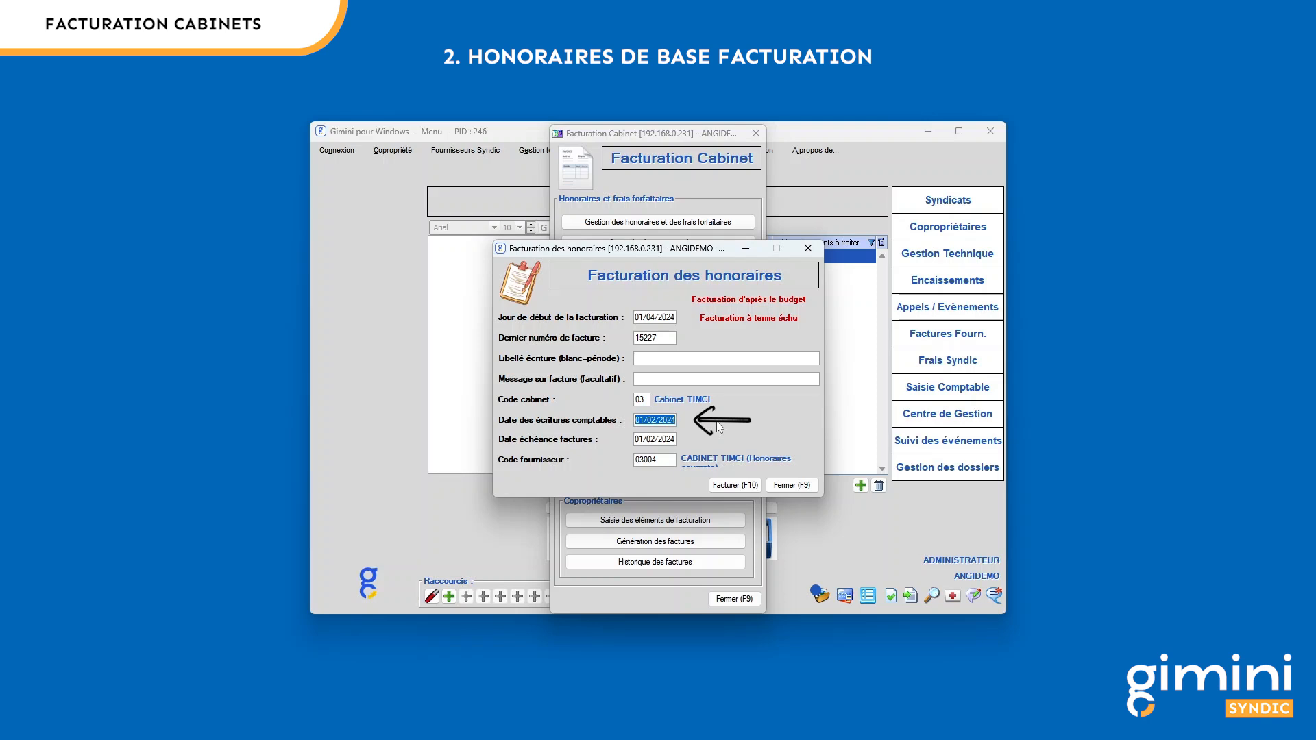
type("01042024")
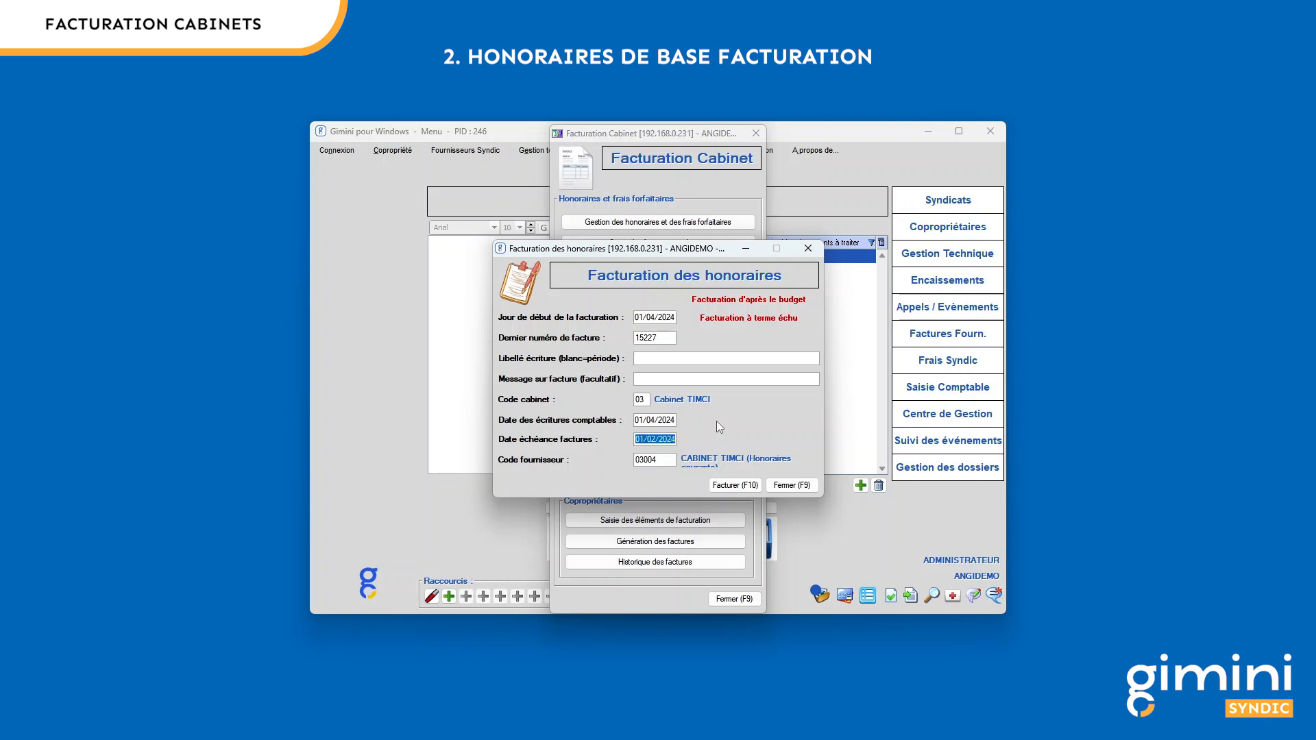
type("010424")
key("Tab")
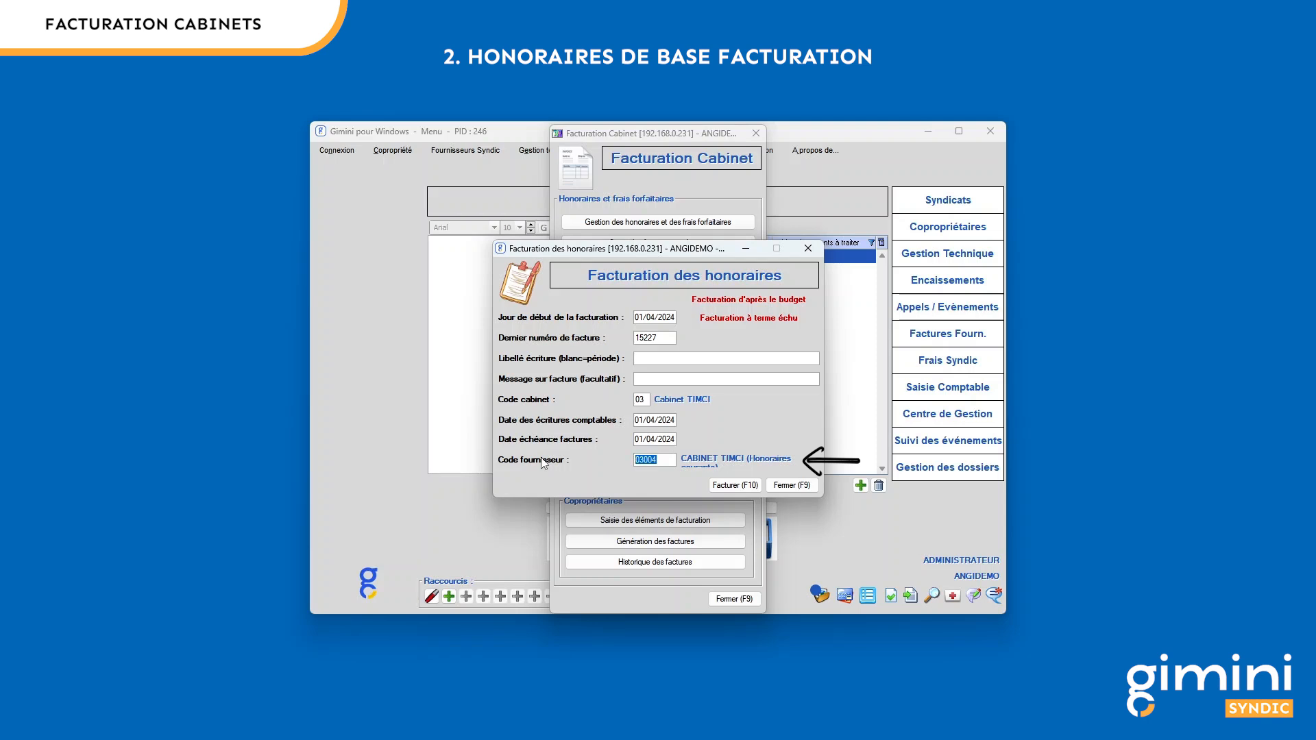
Choose CABINET TIMCI (Honoraires courants) as supplier from the firm-only suppliers and launch the fee invoicing.
key("BackSpace")
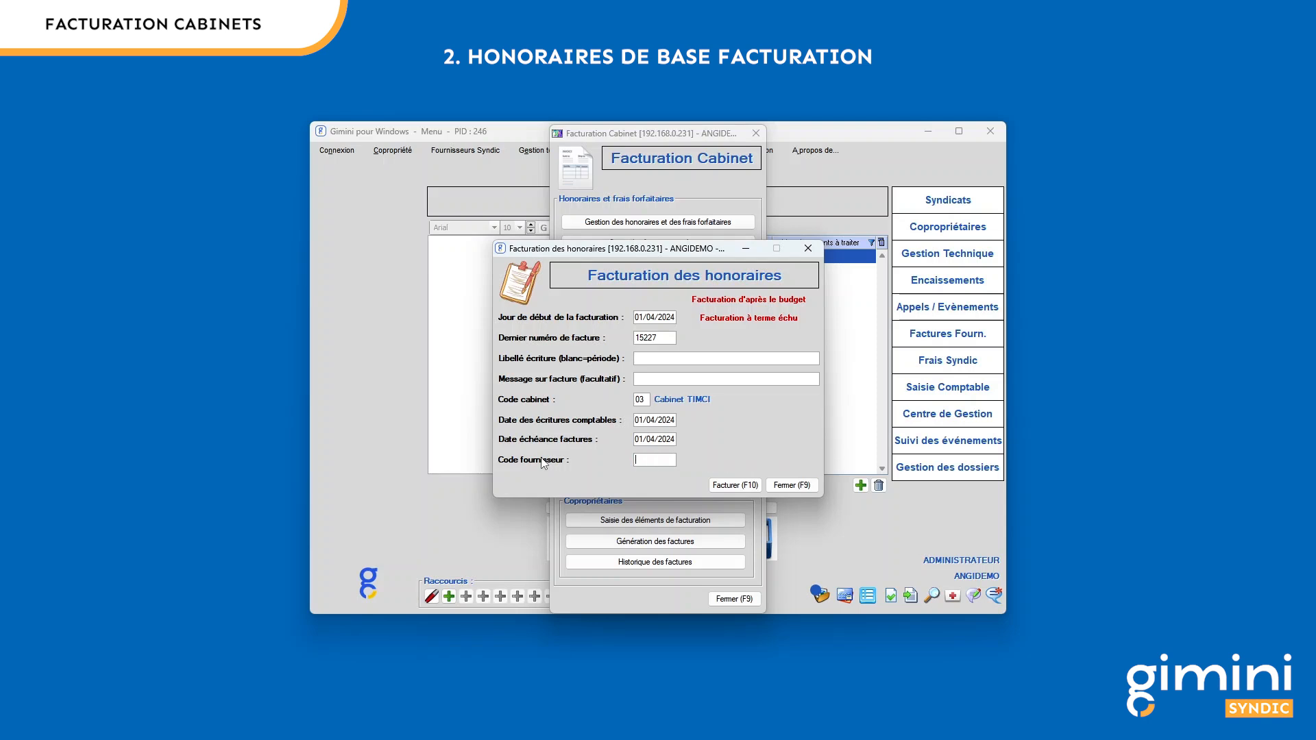
key("Return")
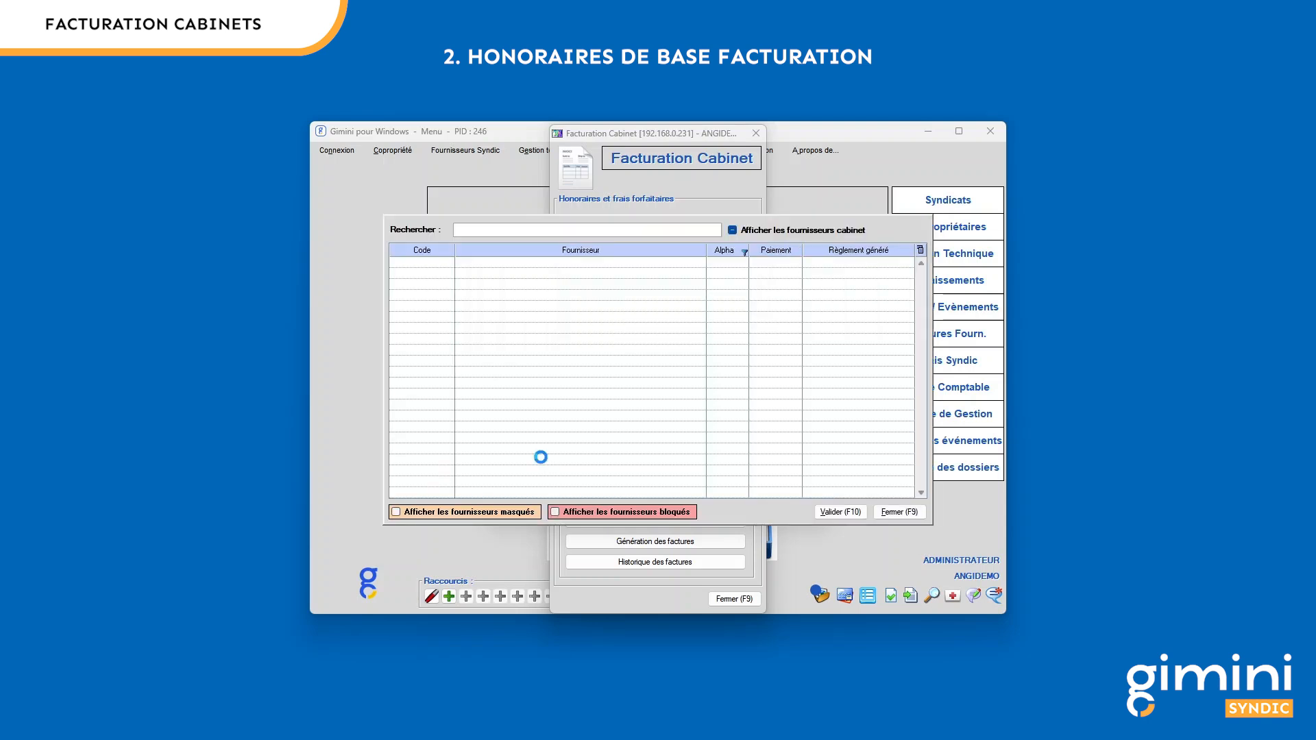
left_click(733, 231)
left_click(732, 231)
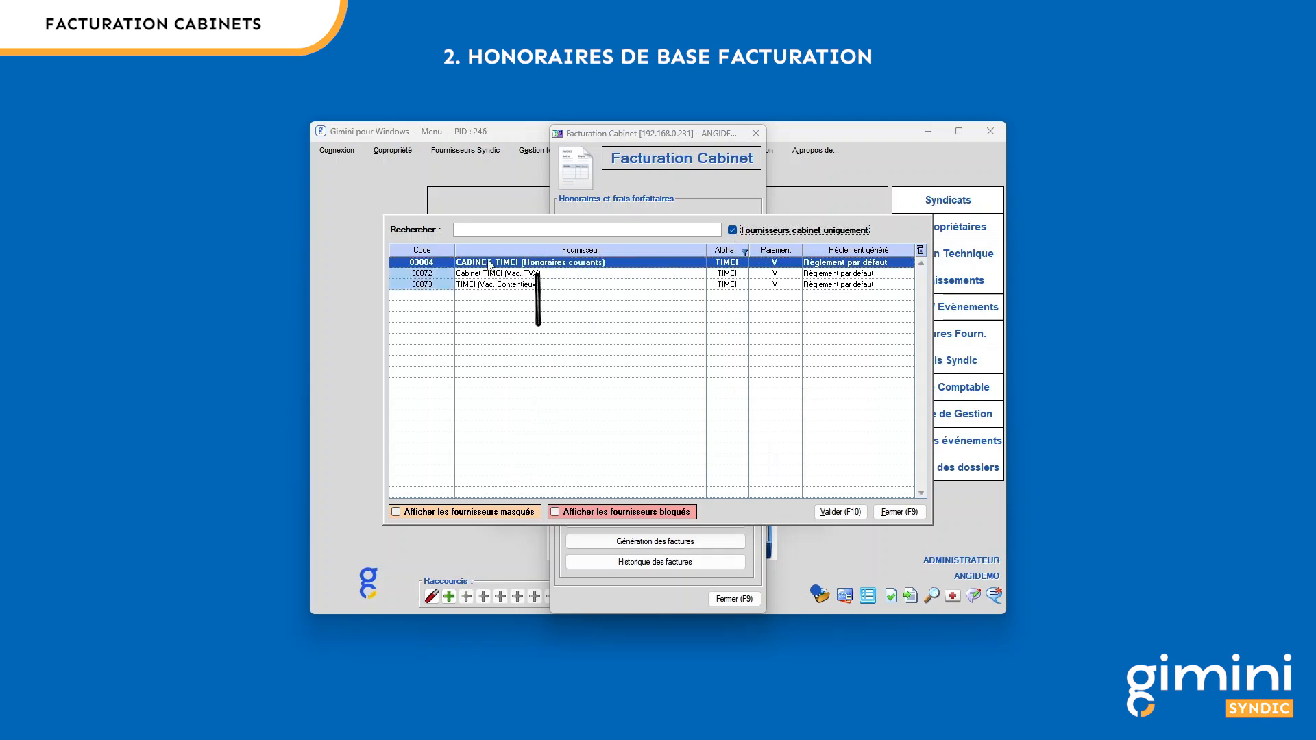
double_click(485, 264)
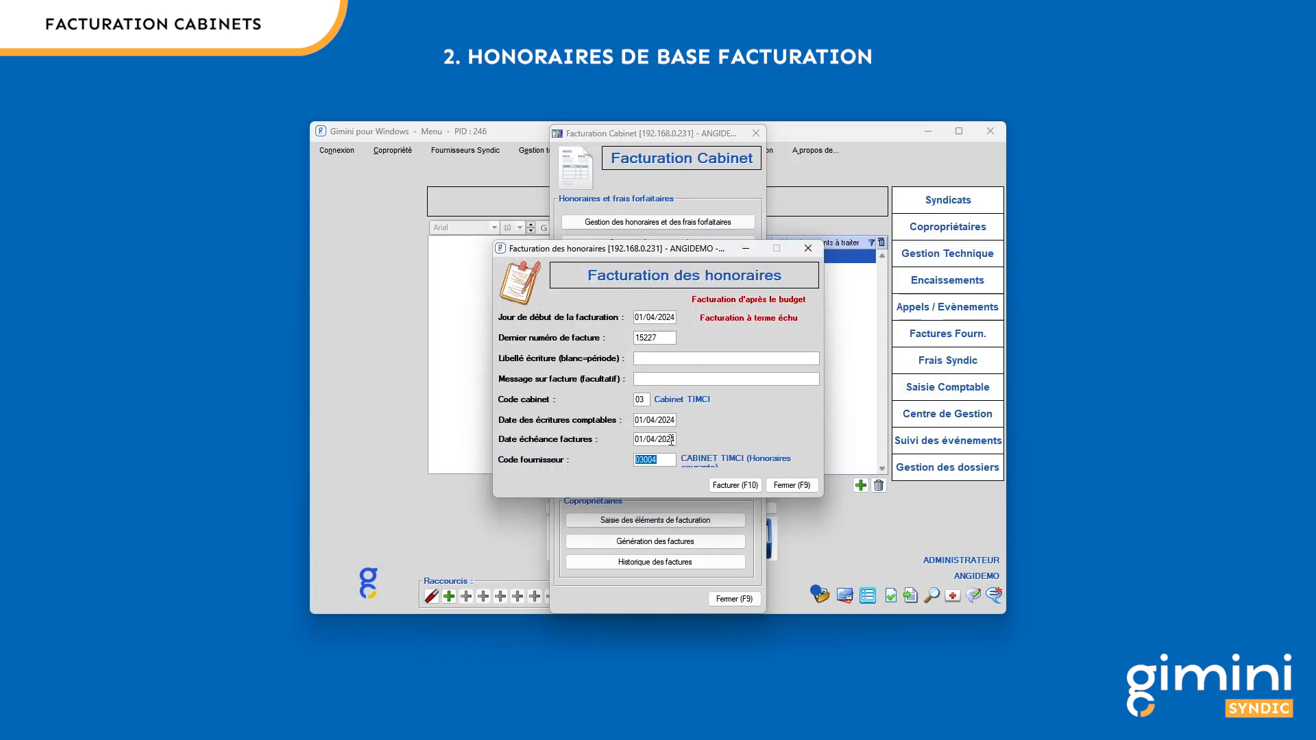
left_click(736, 486)
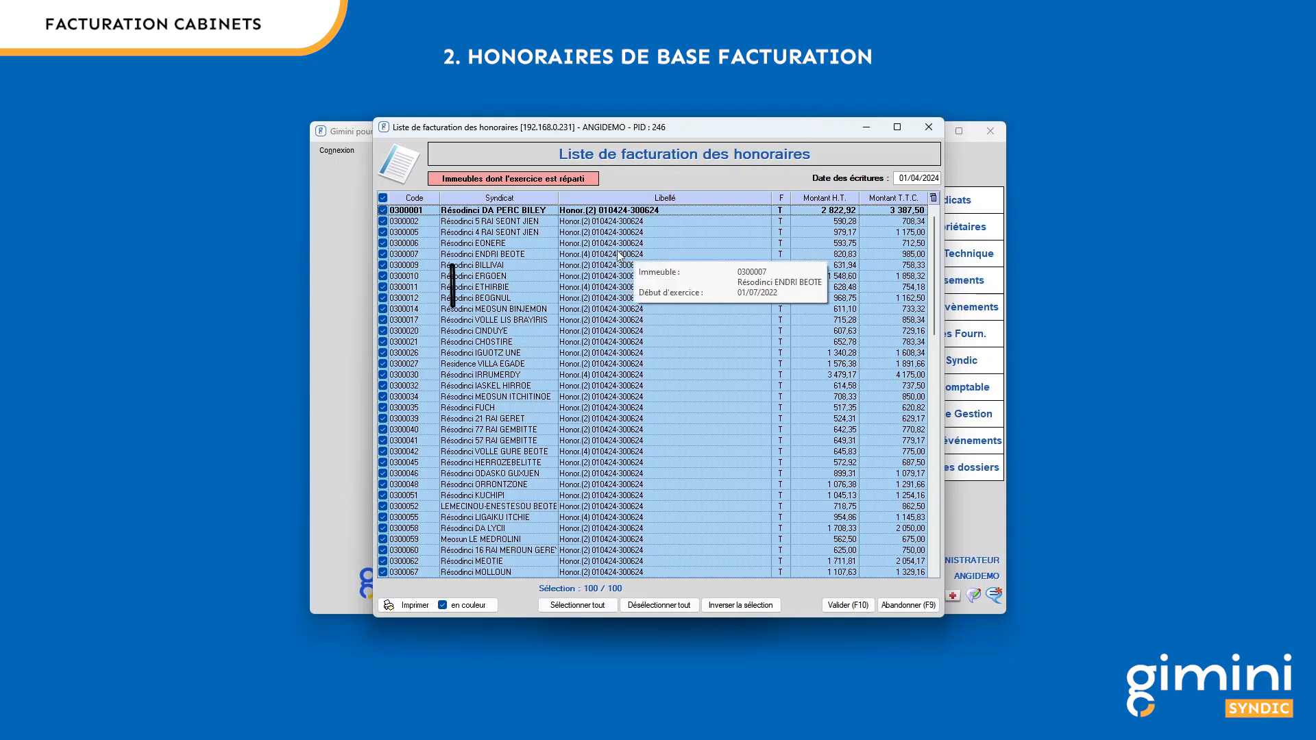
Deselect and reselect Résodinci EONERE in the fee invoicing list, and validate the invoicing of all selected buildings.
left_click(472, 244)
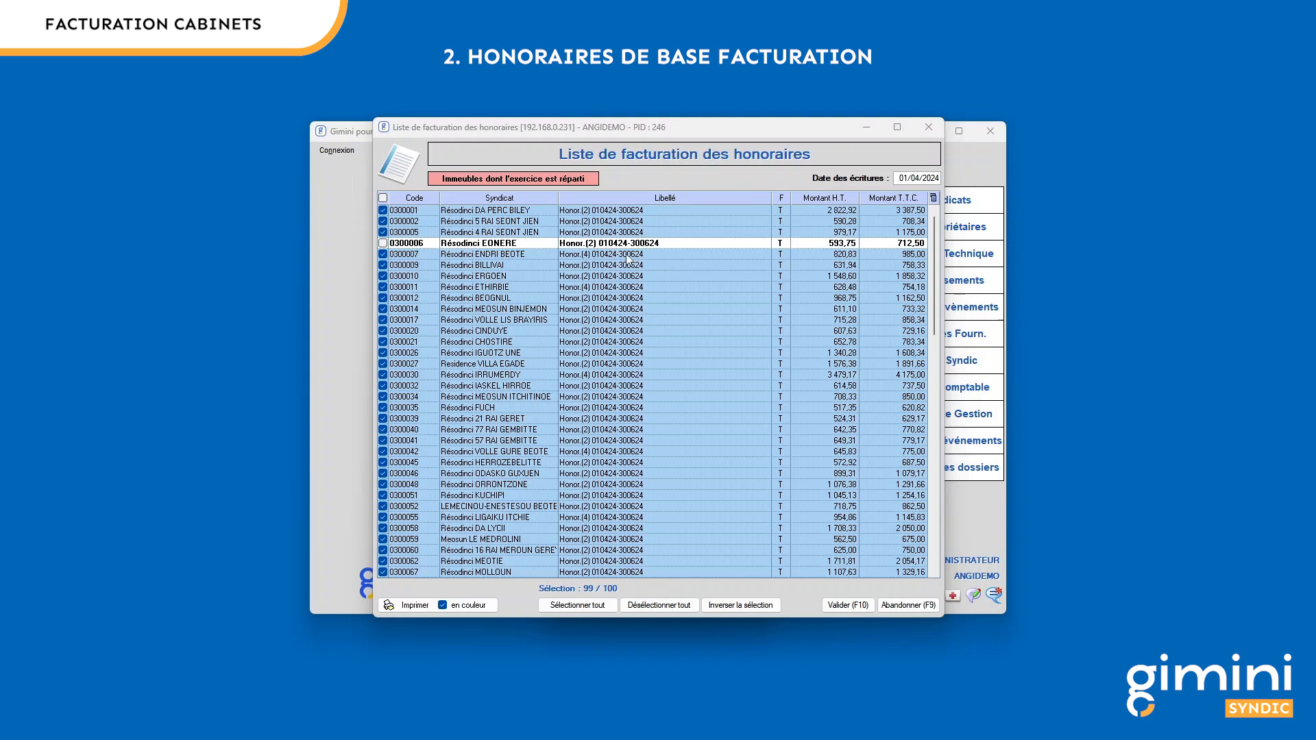
left_click(661, 243)
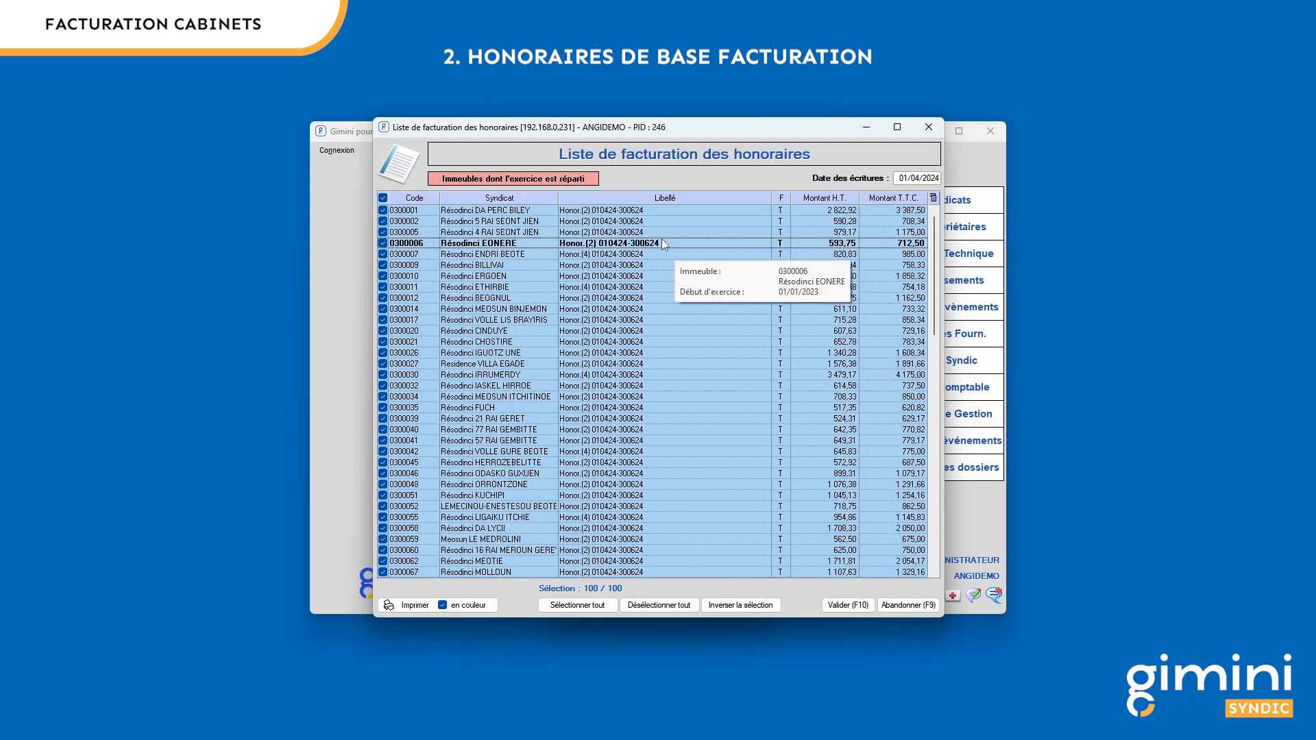
left_click(860, 605)
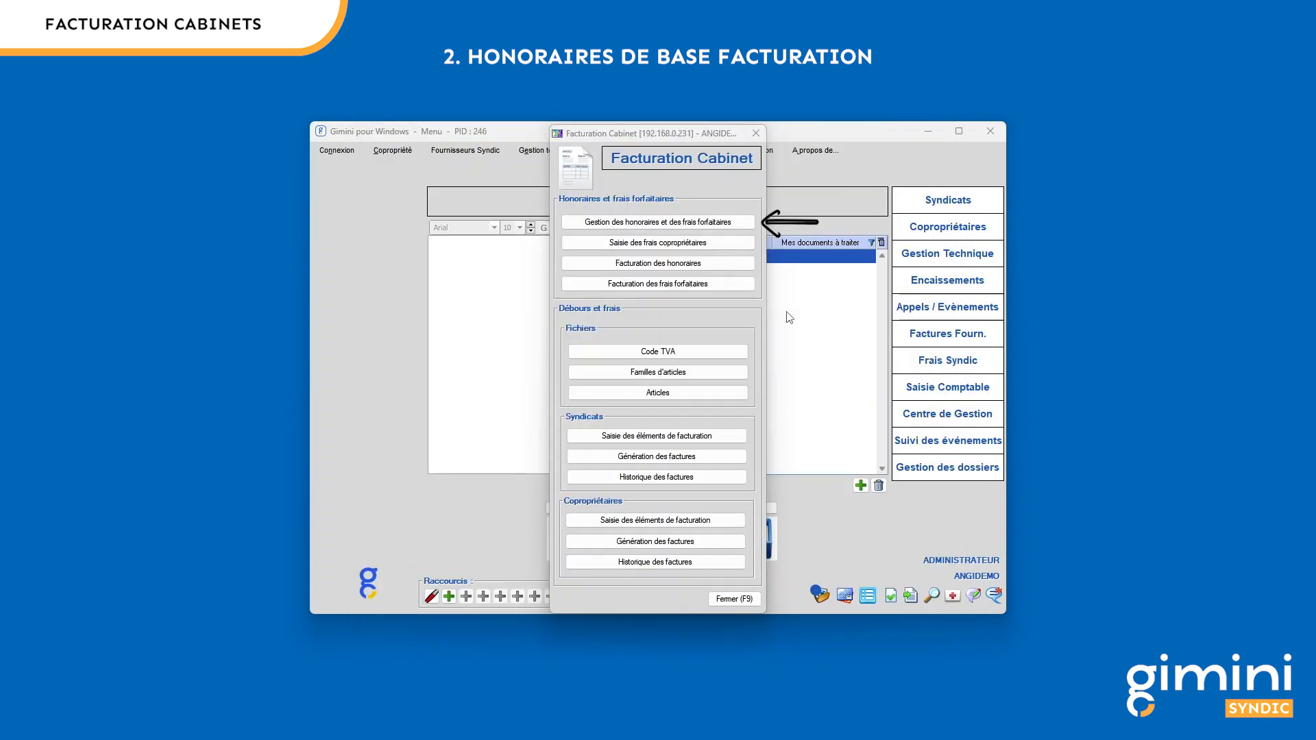
Reopen the fee management for cabinet 03, check the last invoice of Résodinci HUTIL DI FRENCI, and close the list.
left_click(700, 227)
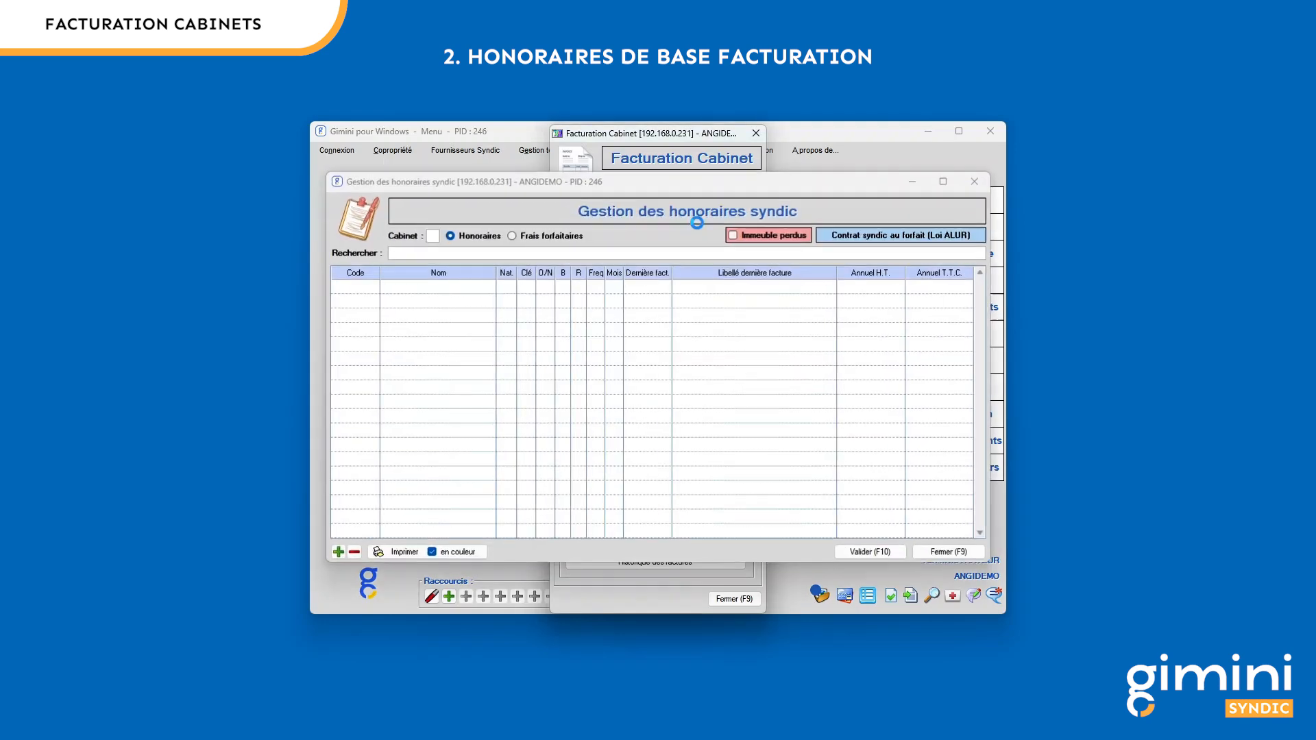
type("03")
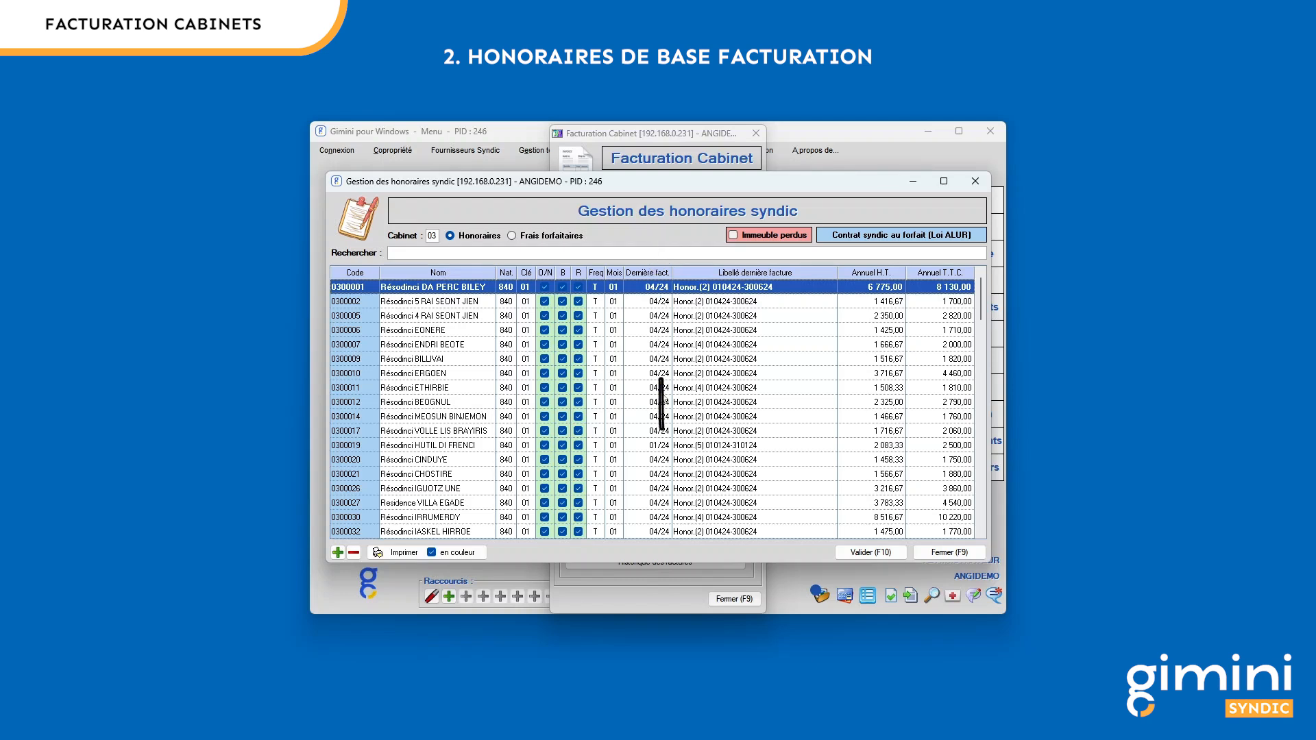
left_click(666, 447)
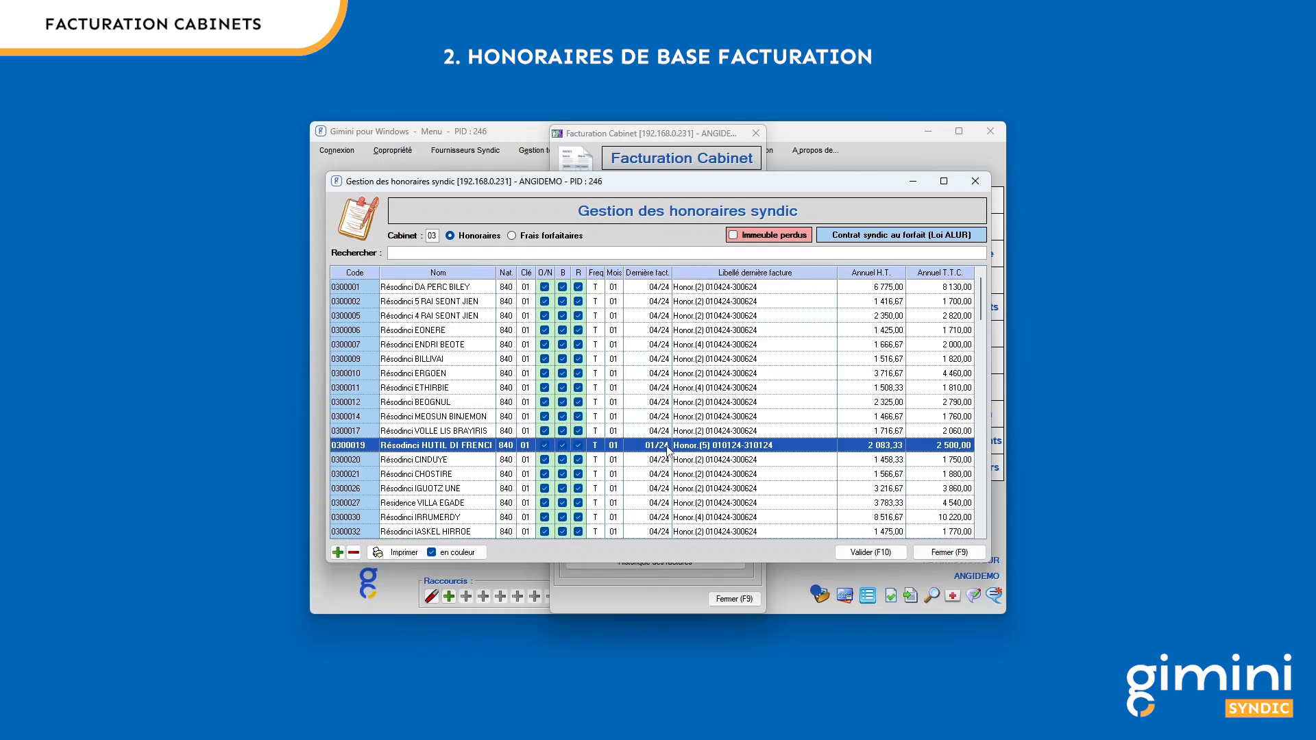
key("F9")
left_click(689, 284)
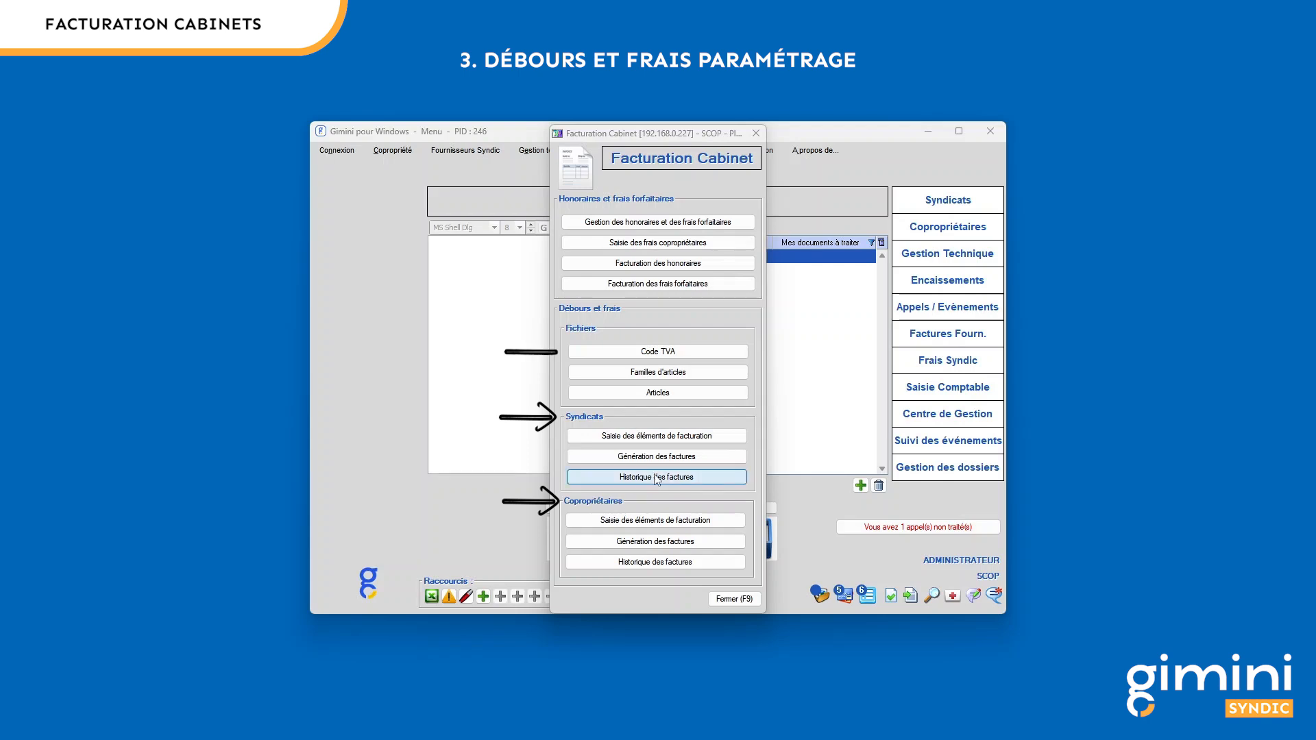
Open the VAT codes by entering the authorisation code, consult VAT code 2, and close the list.
left_click(690, 353)
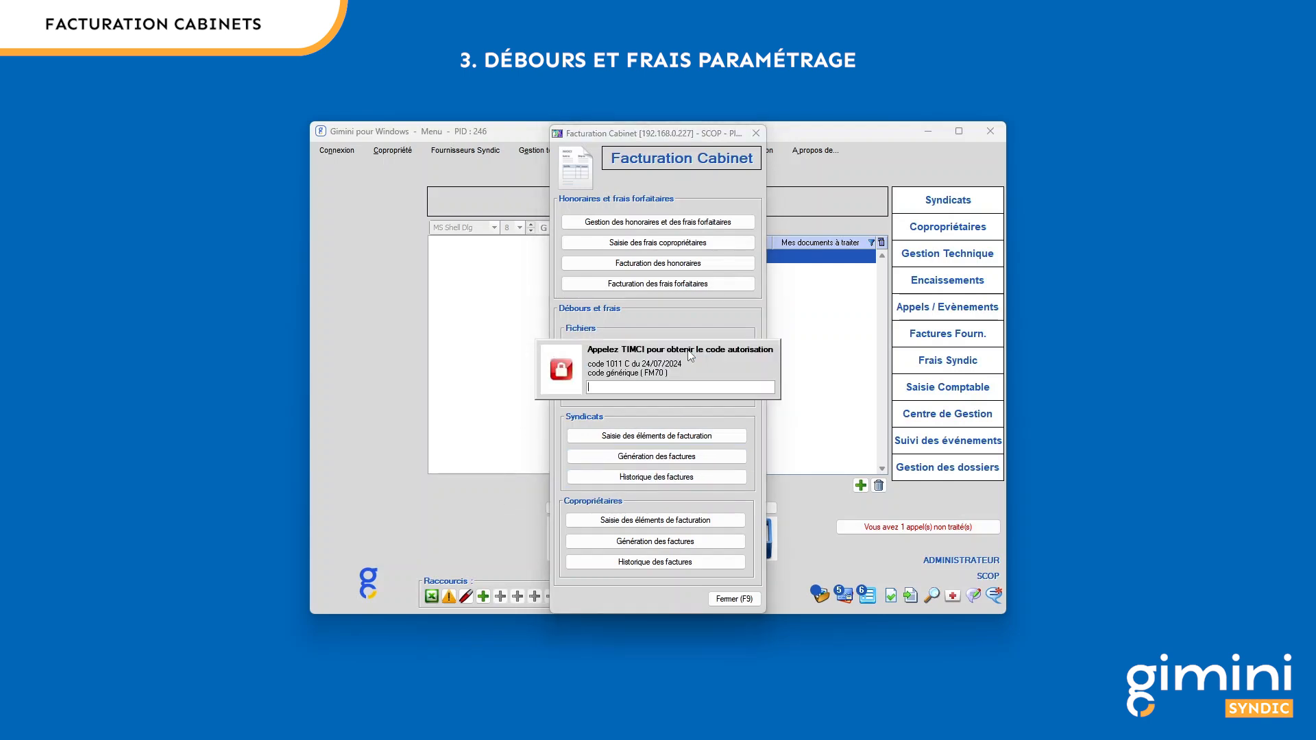
type("*****")
key("Return")
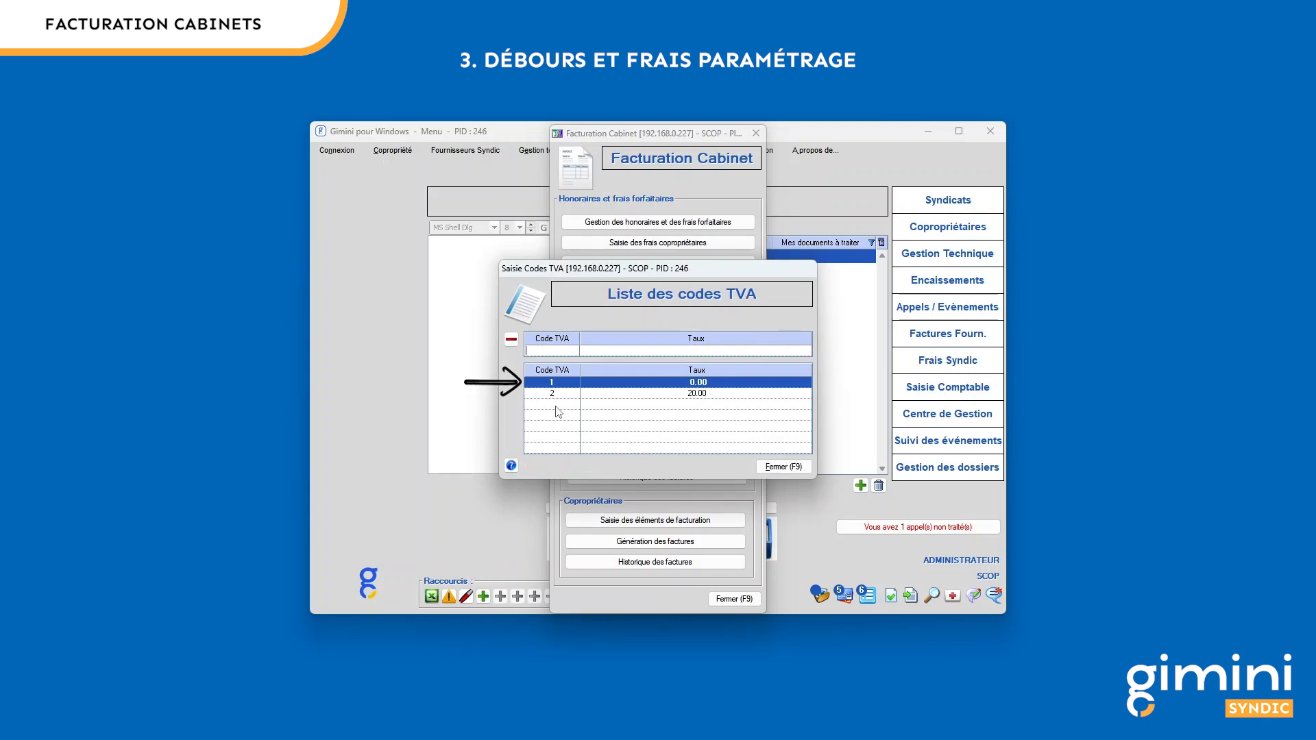
left_click(724, 393)
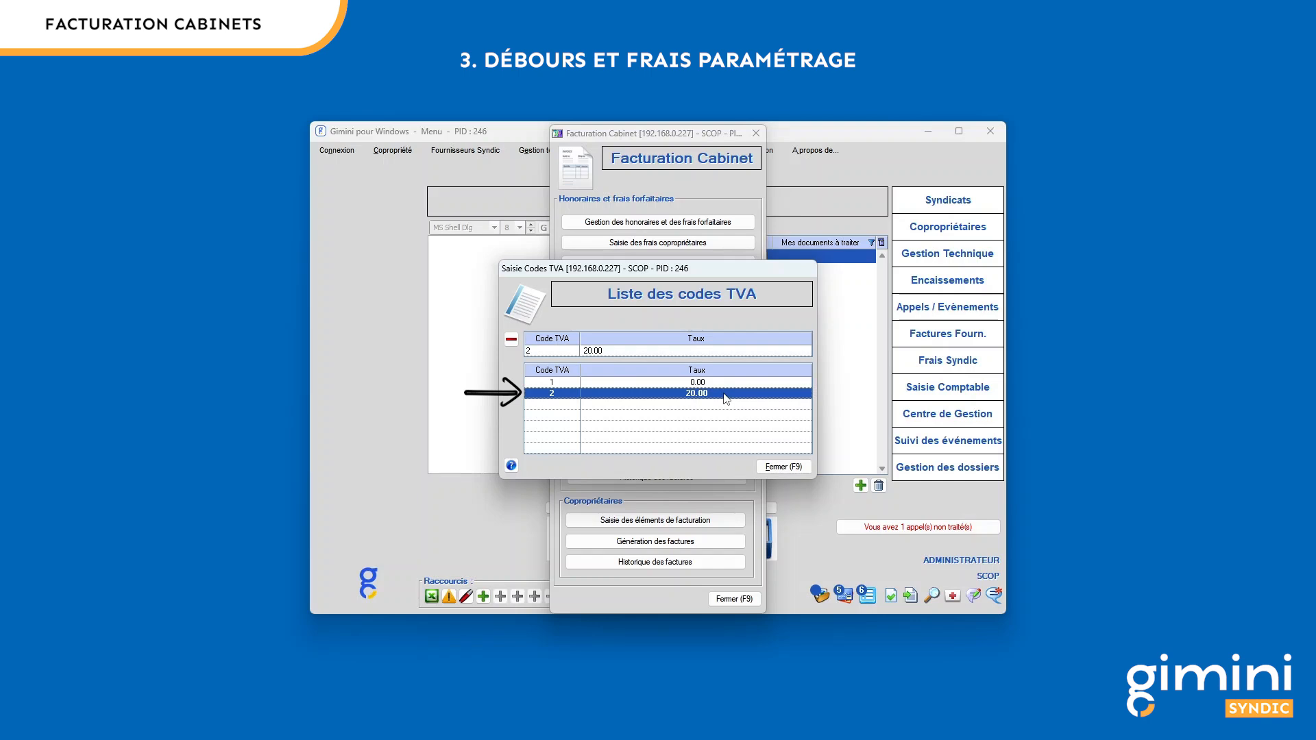
left_click(795, 469)
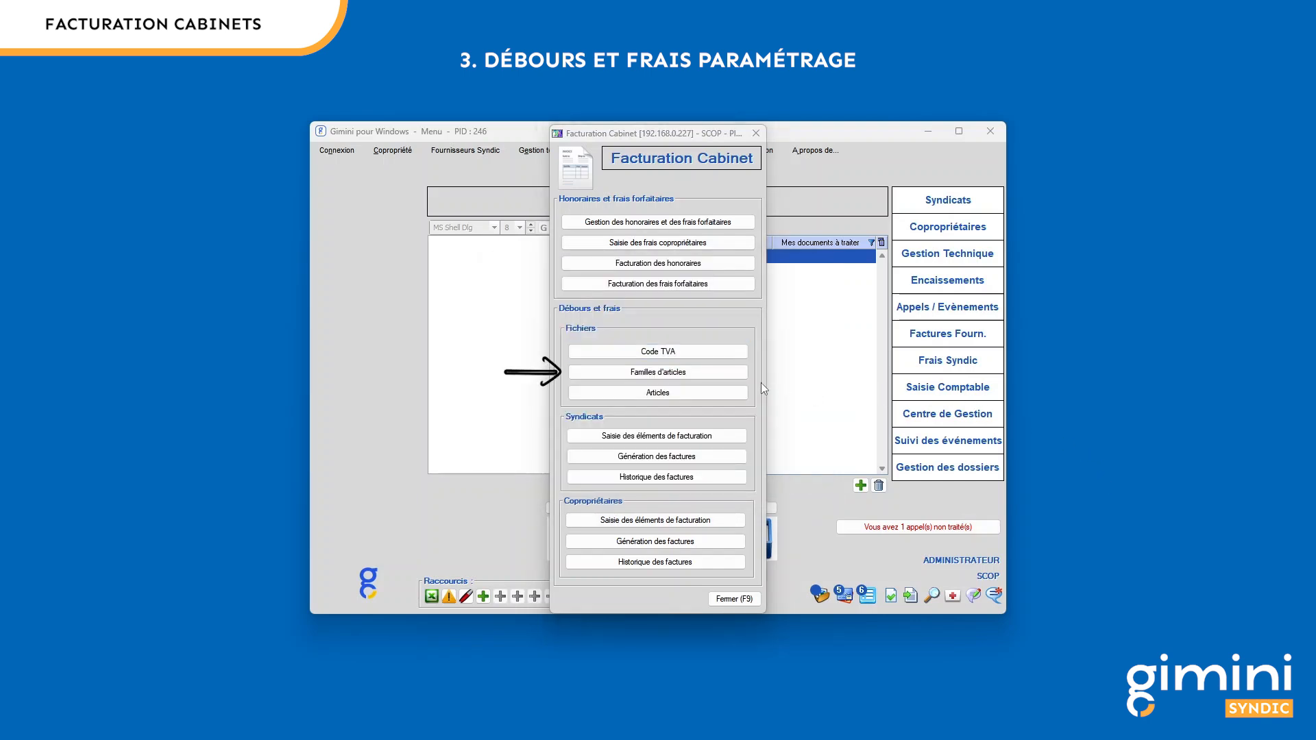
Open the article families, consult HONORAIRES SYNDIC, and open the nature list for the AFFRANCHISSEMENT family's nature code.
left_click(732, 372)
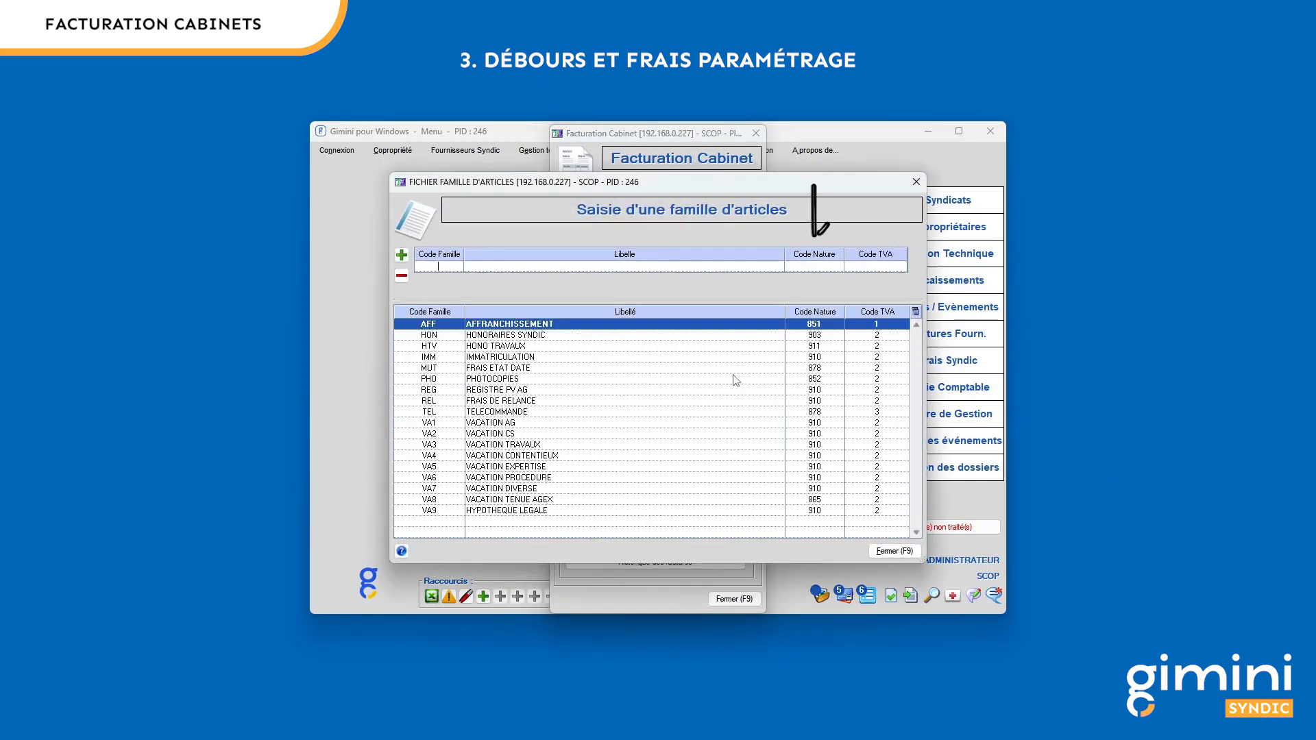
left_click(751, 335)
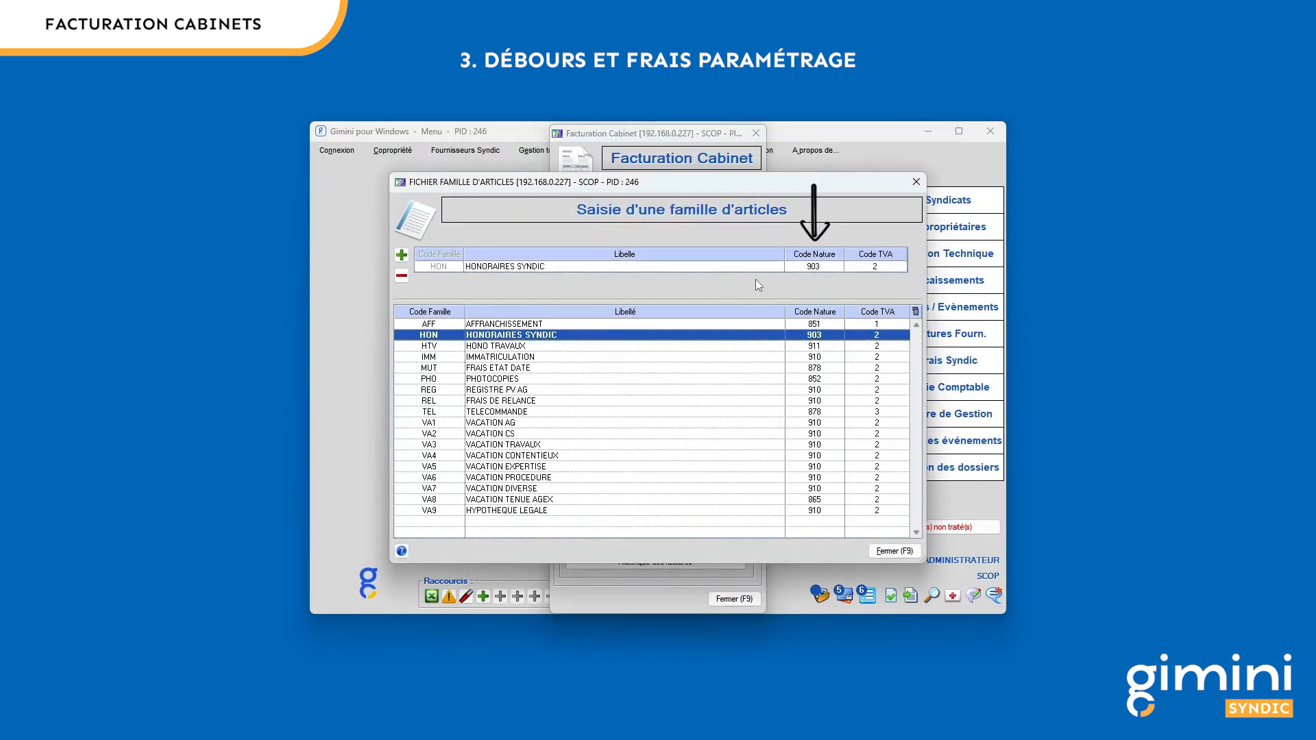
left_click(757, 325)
left_click(827, 267)
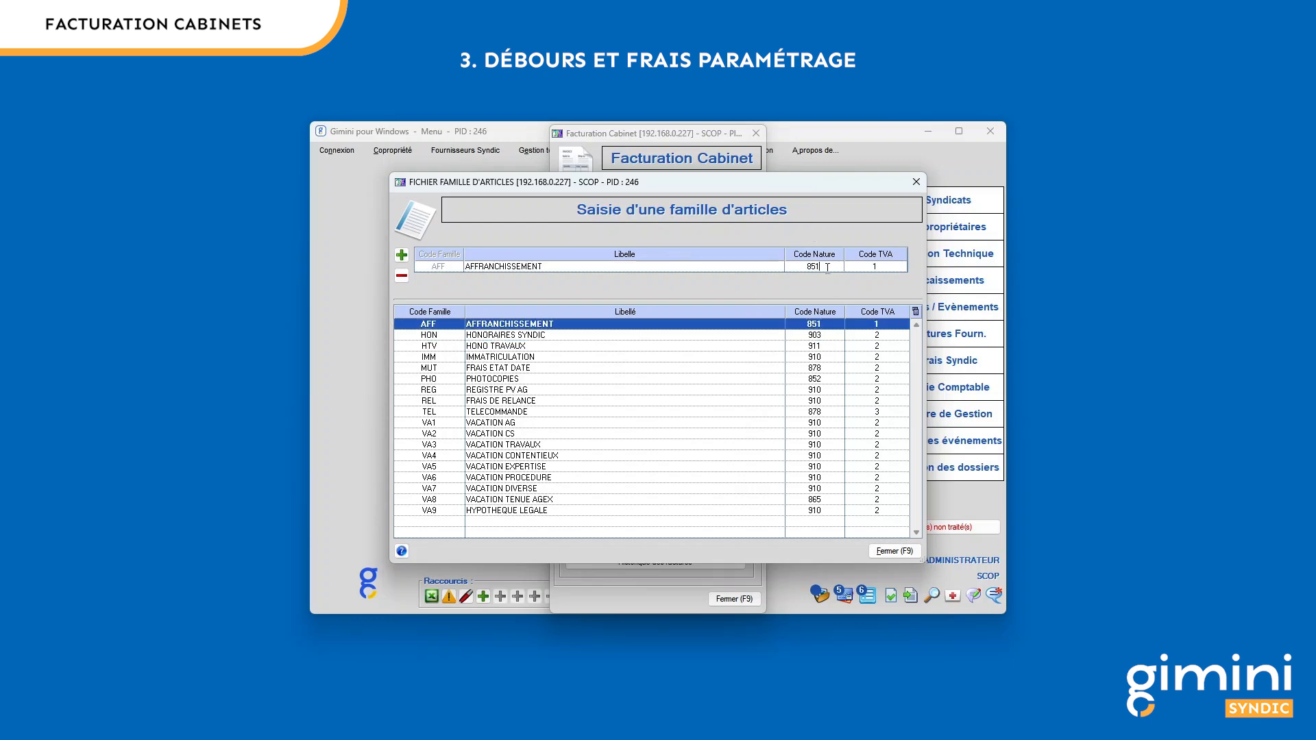
double_click(827, 268)
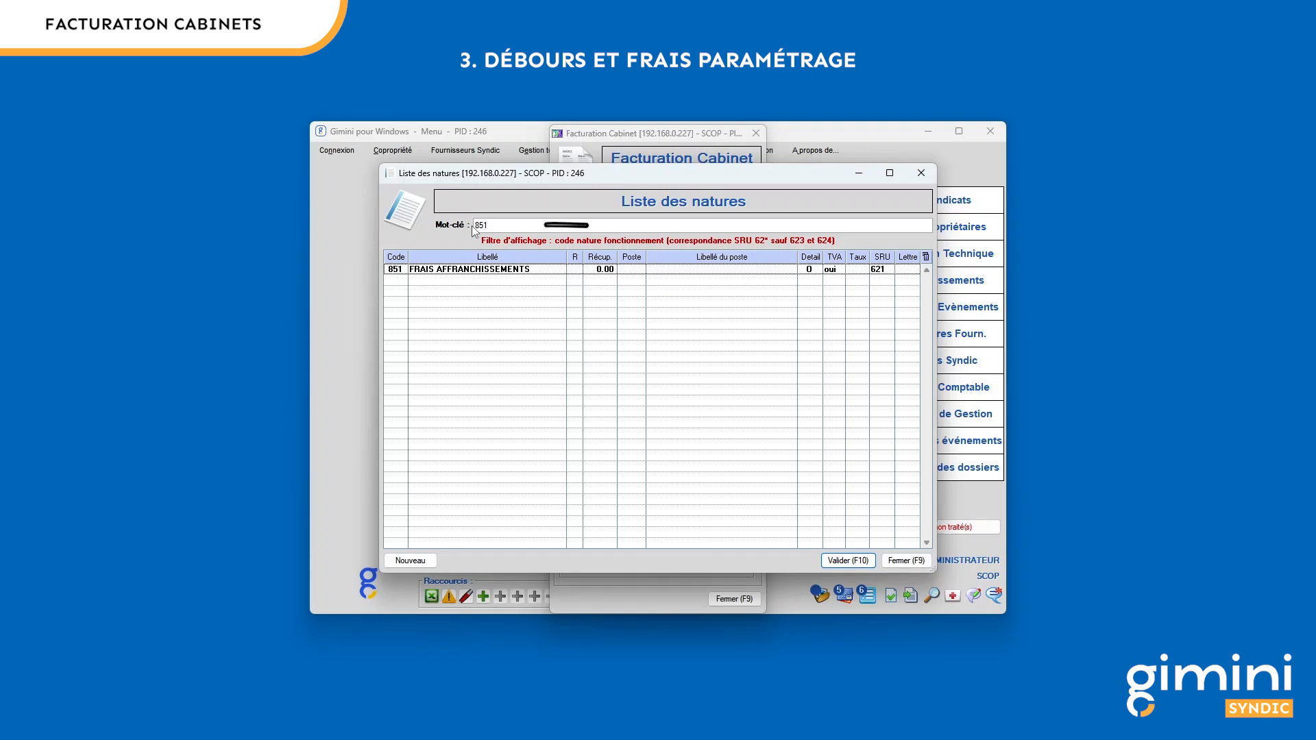
Replace the keyword in the nature list with "aff" to search for the postage nature.
left_click(495, 225)
key("BackSpace")
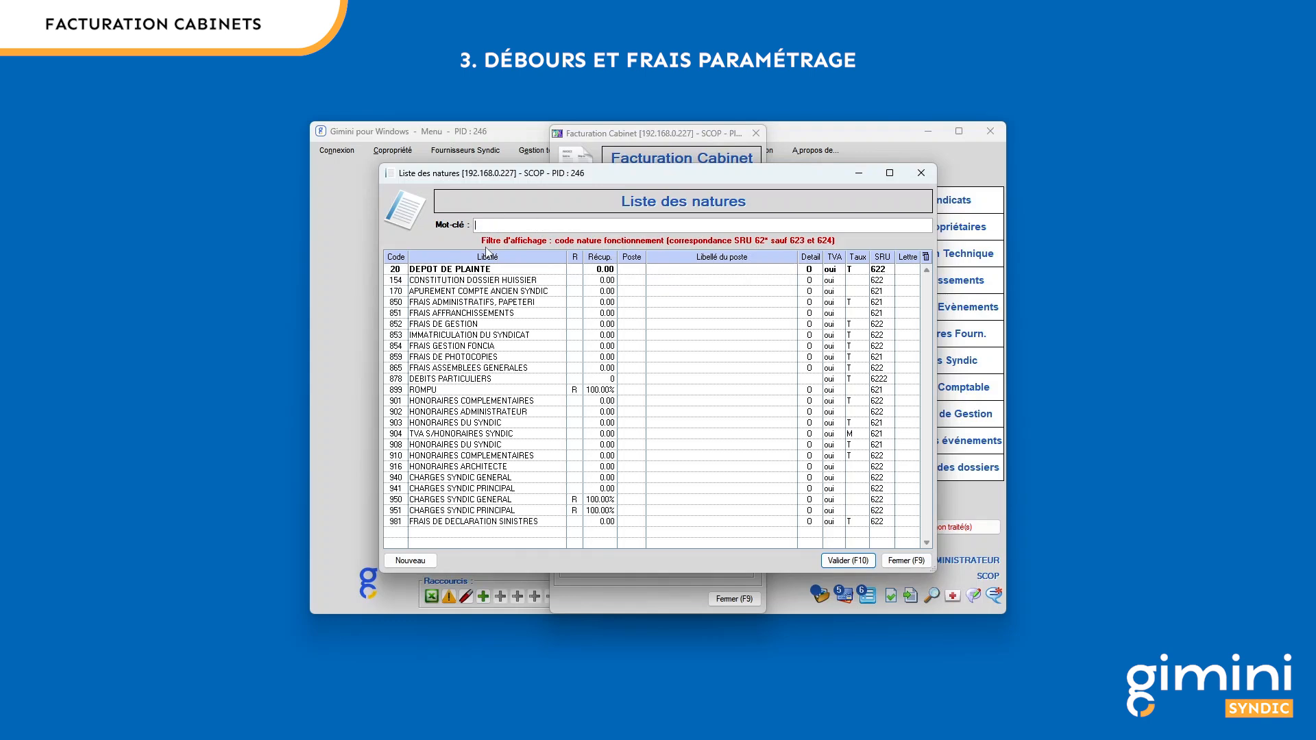
type("aff")
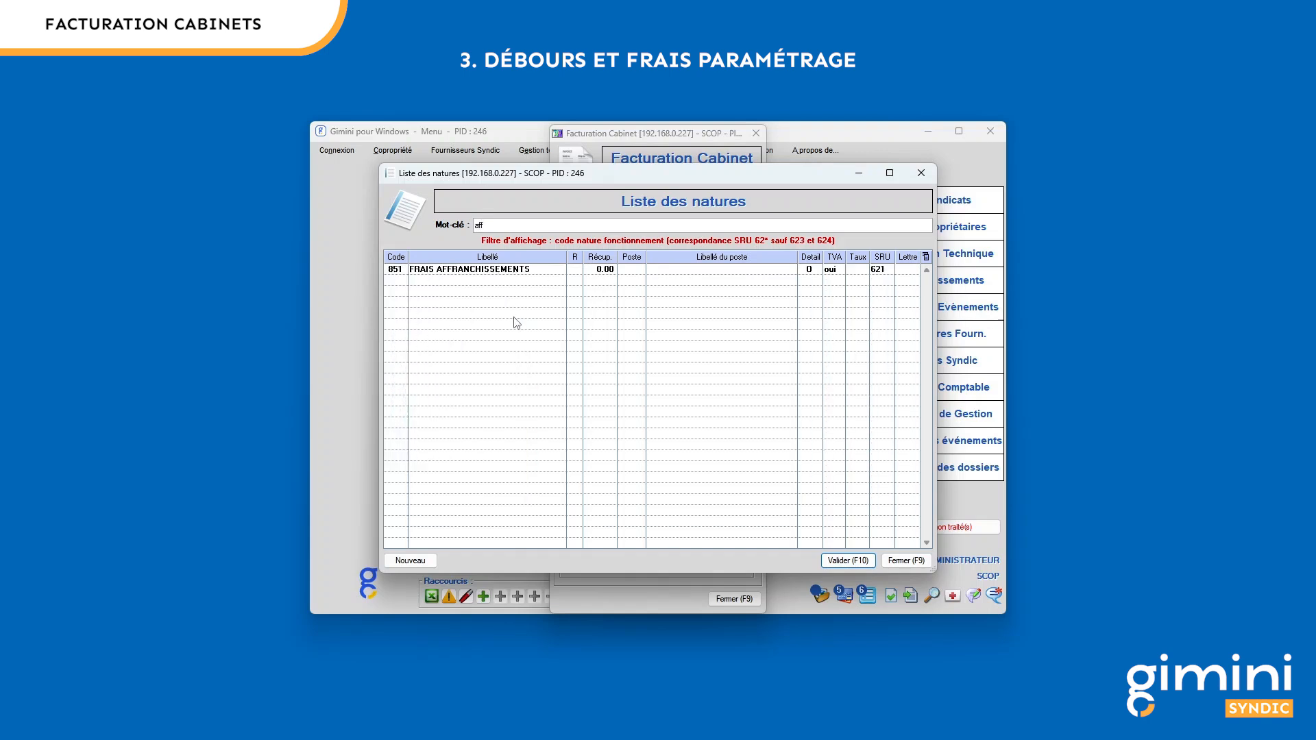
Assign nature 851 FRAIS AFFRANCHISSEMENTS to the AFFRANCHISSEMENT family, save it, and close the article families.
double_click(545, 271)
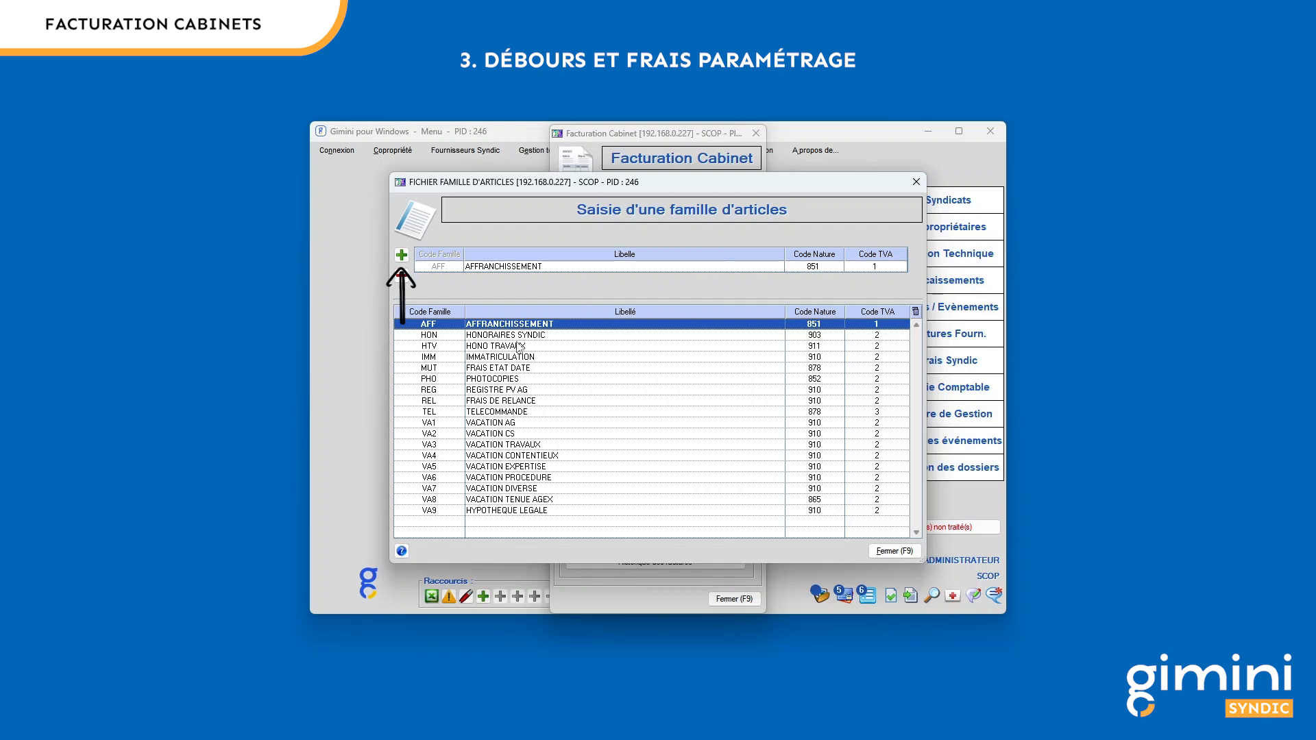
left_click(402, 256)
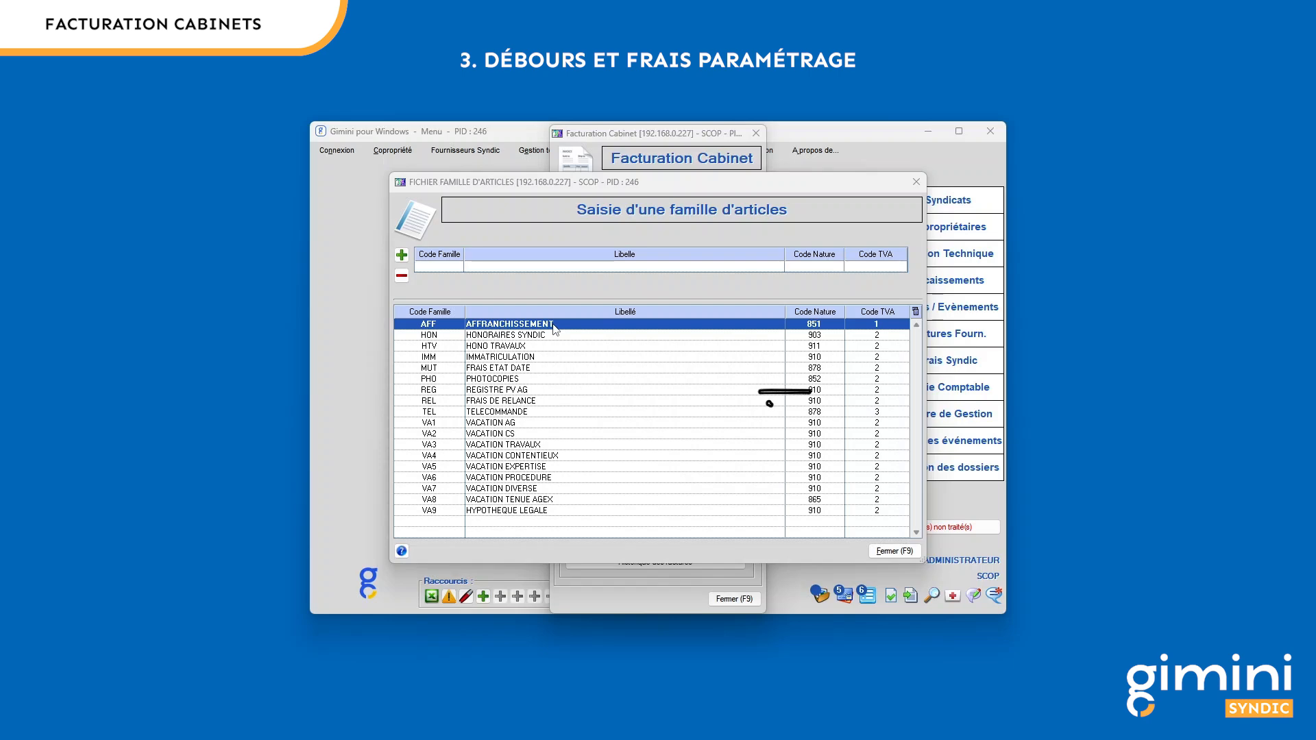
left_click(894, 552)
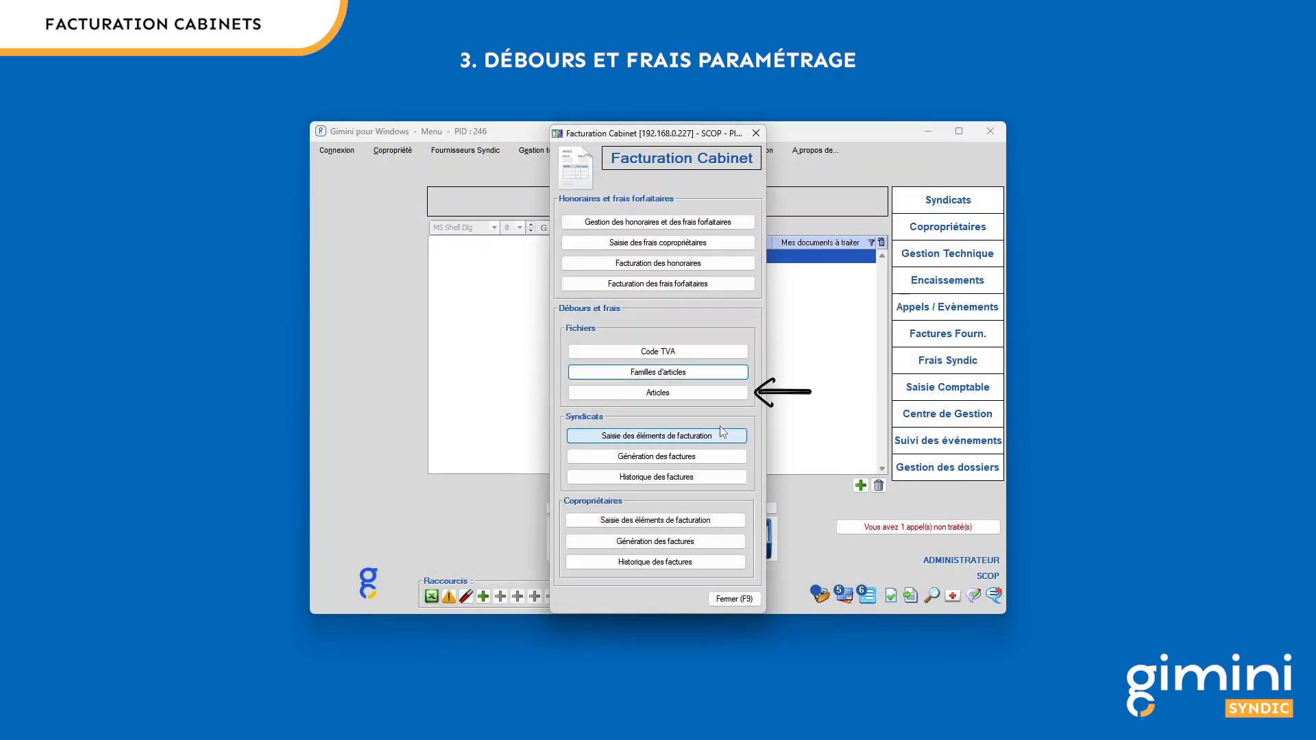
Open the articles, assign the HONORAIRES SYNDIC family to the PRORATA HONO article, and save it.
left_click(691, 393)
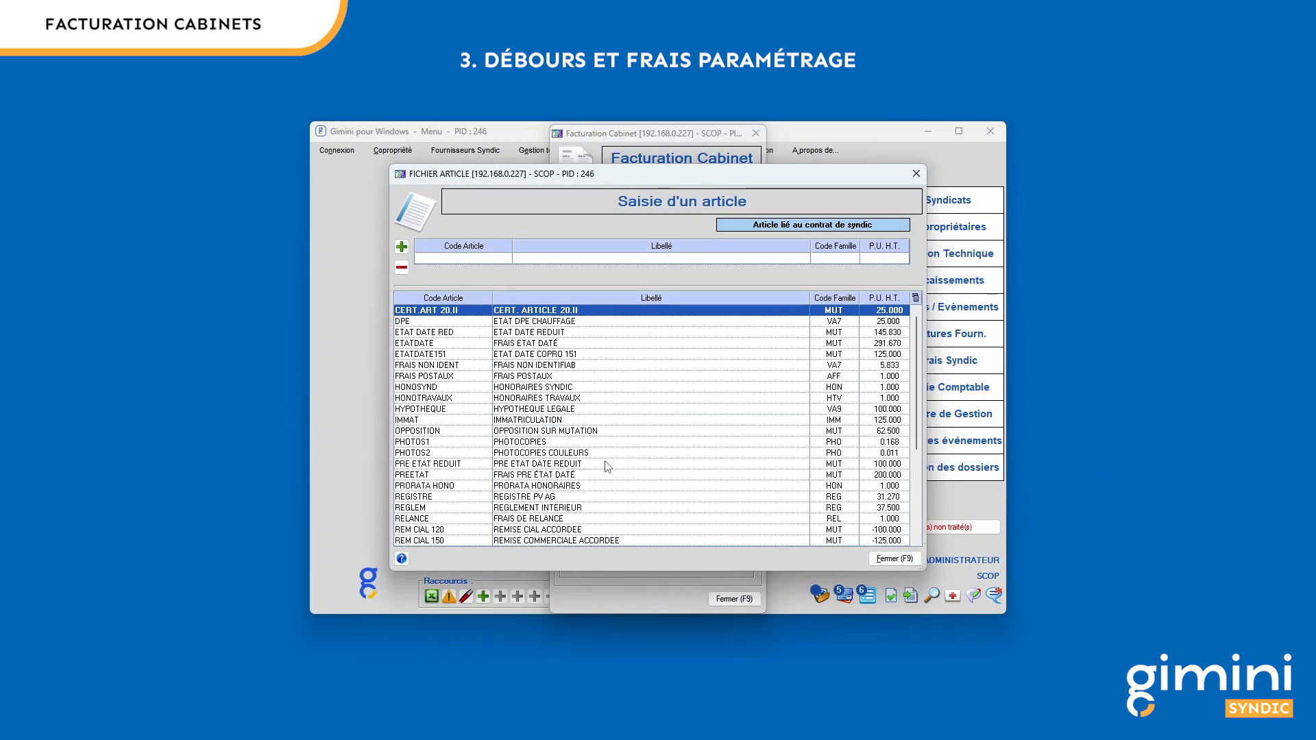
left_click(603, 486)
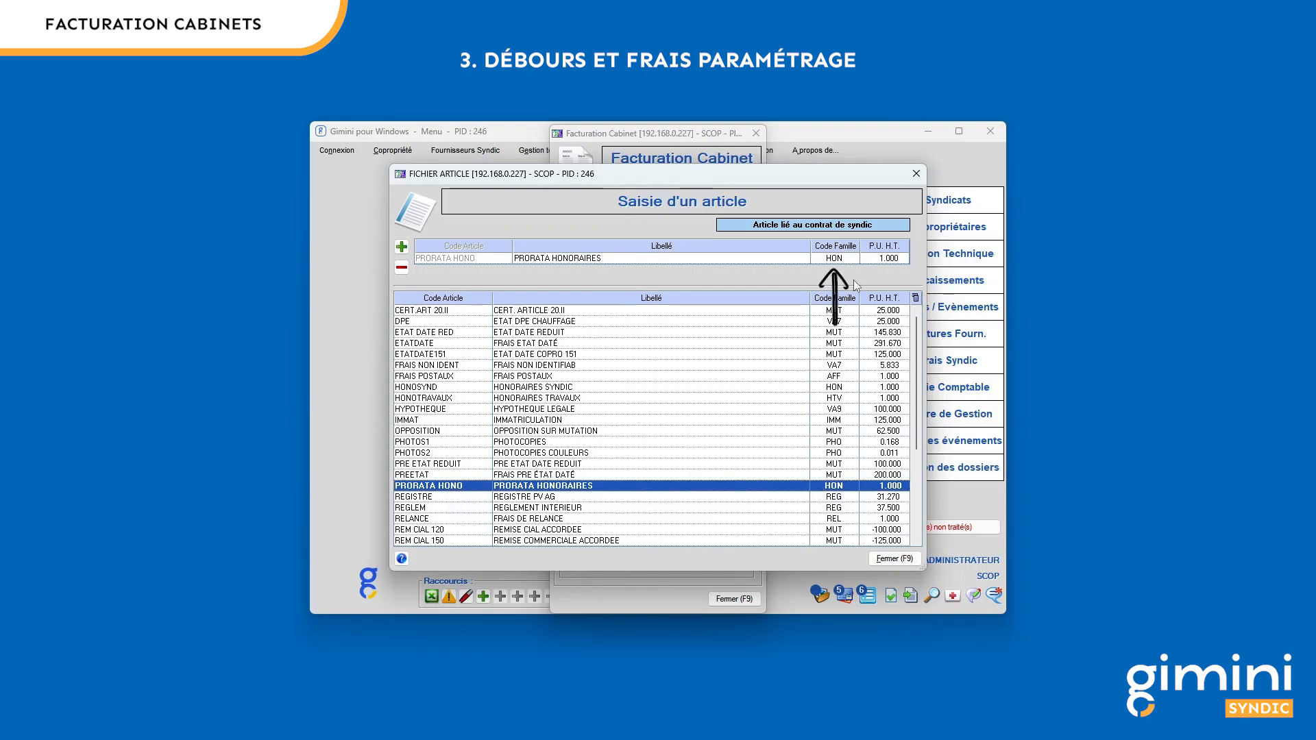
key("F2")
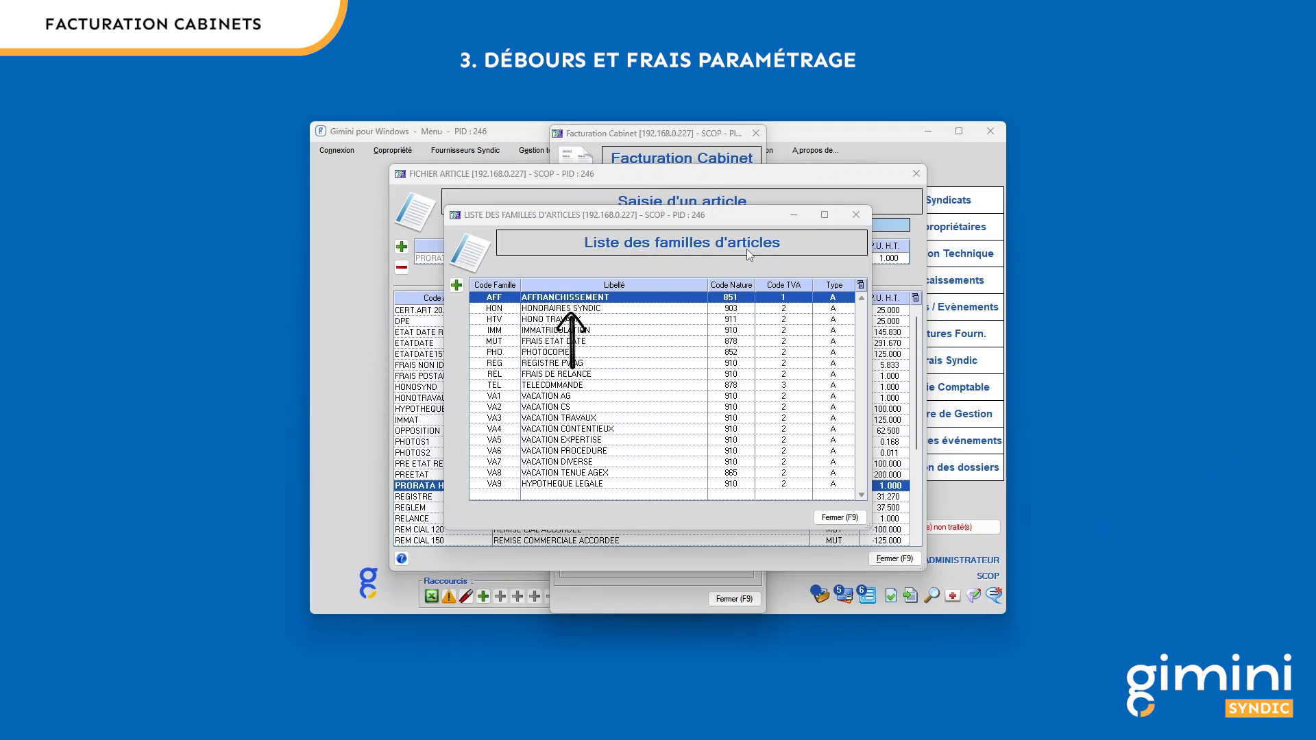
double_click(667, 309)
left_click(887, 260)
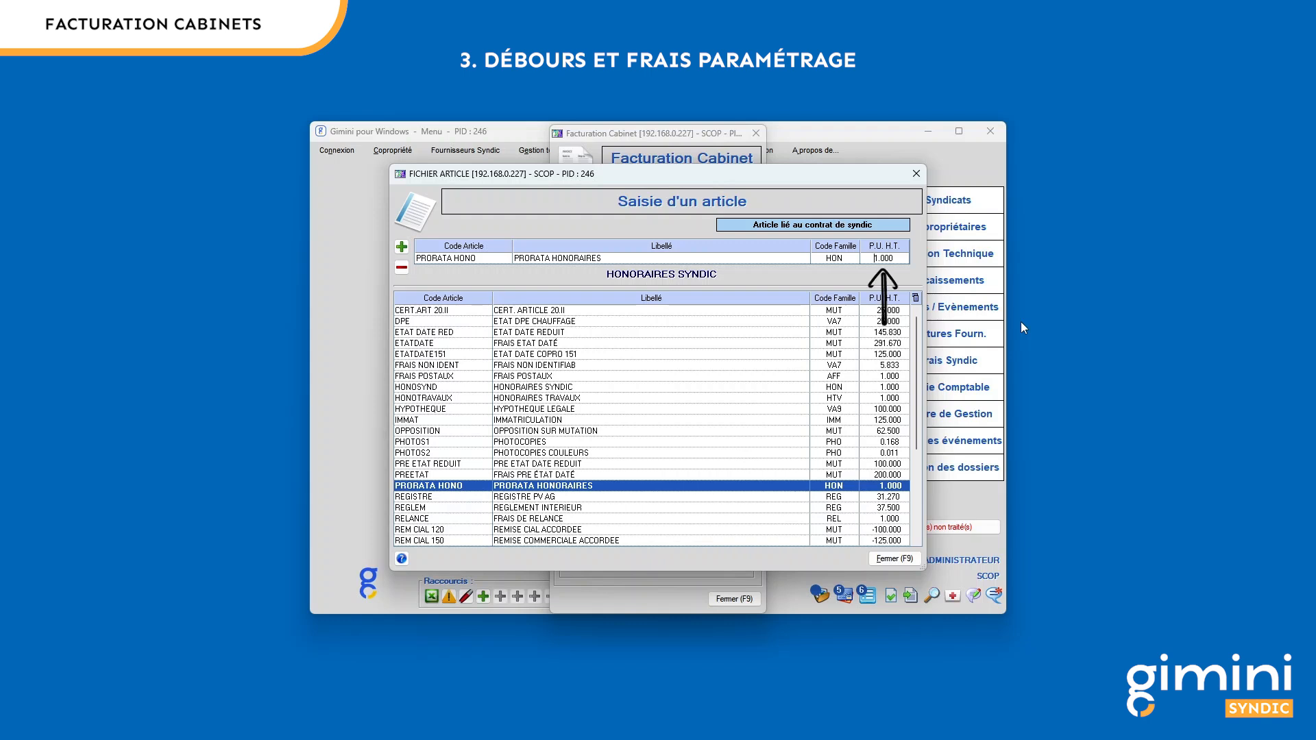
key("Return")
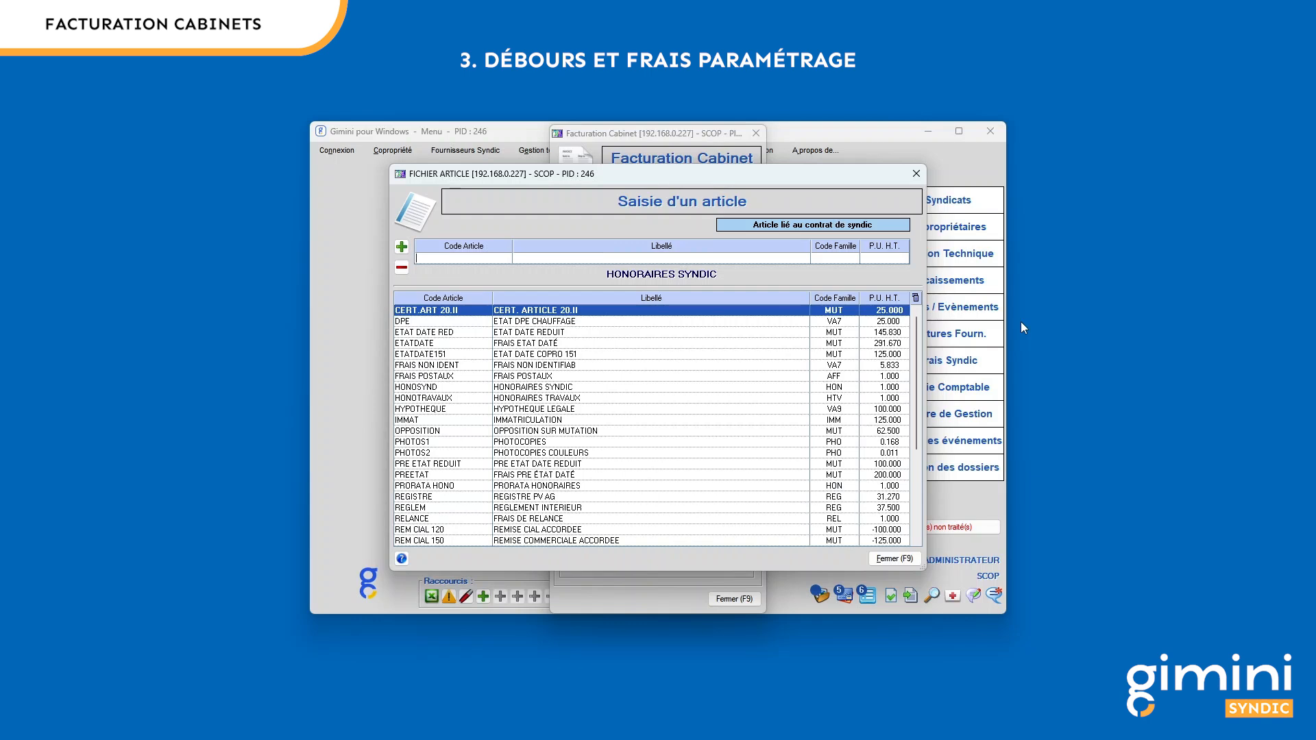
Consult the FRAIS PRE ÉTAT DATÉ and PRORATA HONORAIRES articles in the article file.
left_click(866, 477)
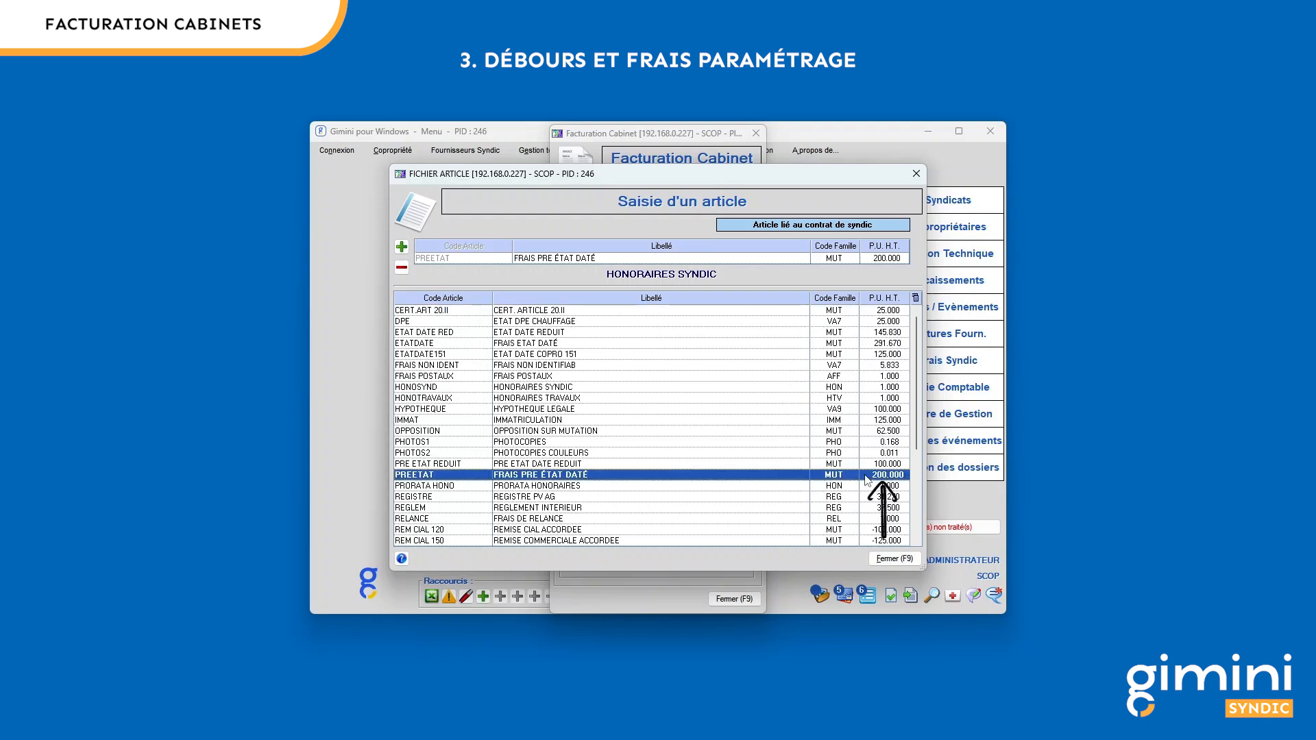
left_click(621, 486)
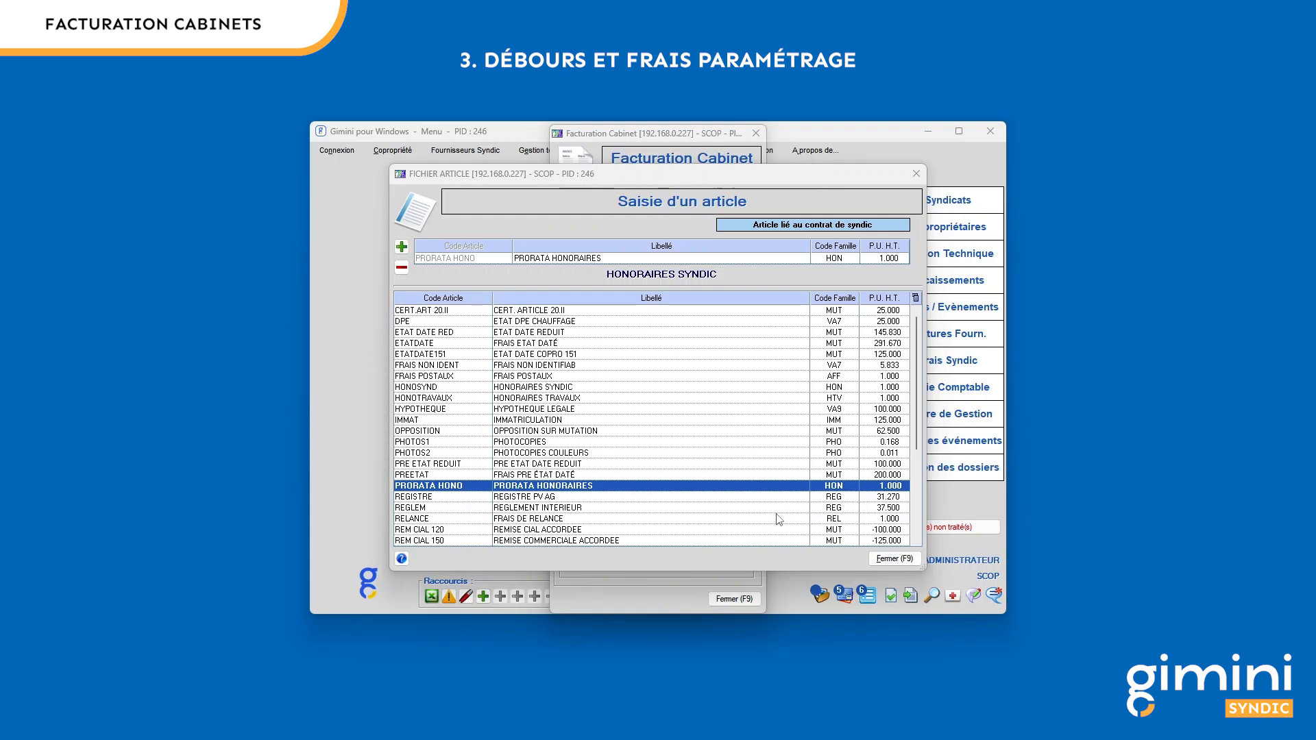
left_click(748, 530)
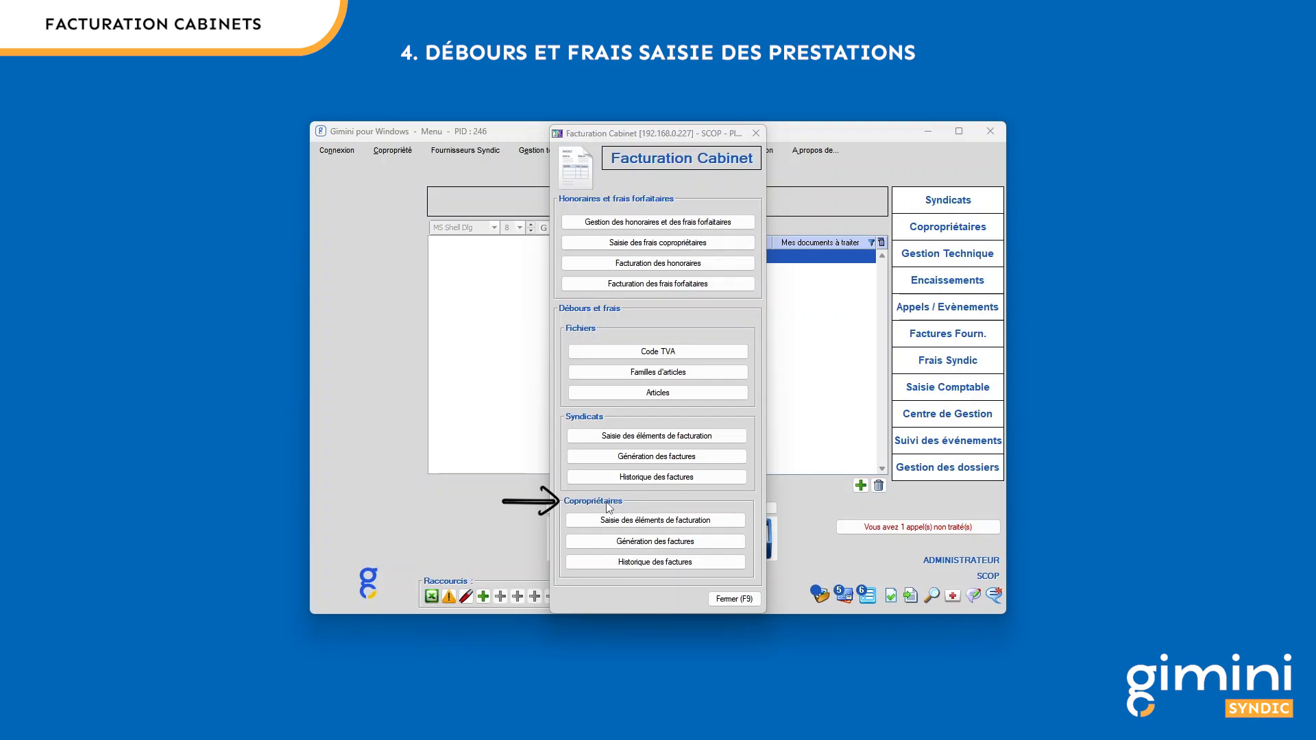
Open the billing element entry for syndicats and choose building LI FLEMMEROUN (00004) of cabinet 03.
left_click(684, 439)
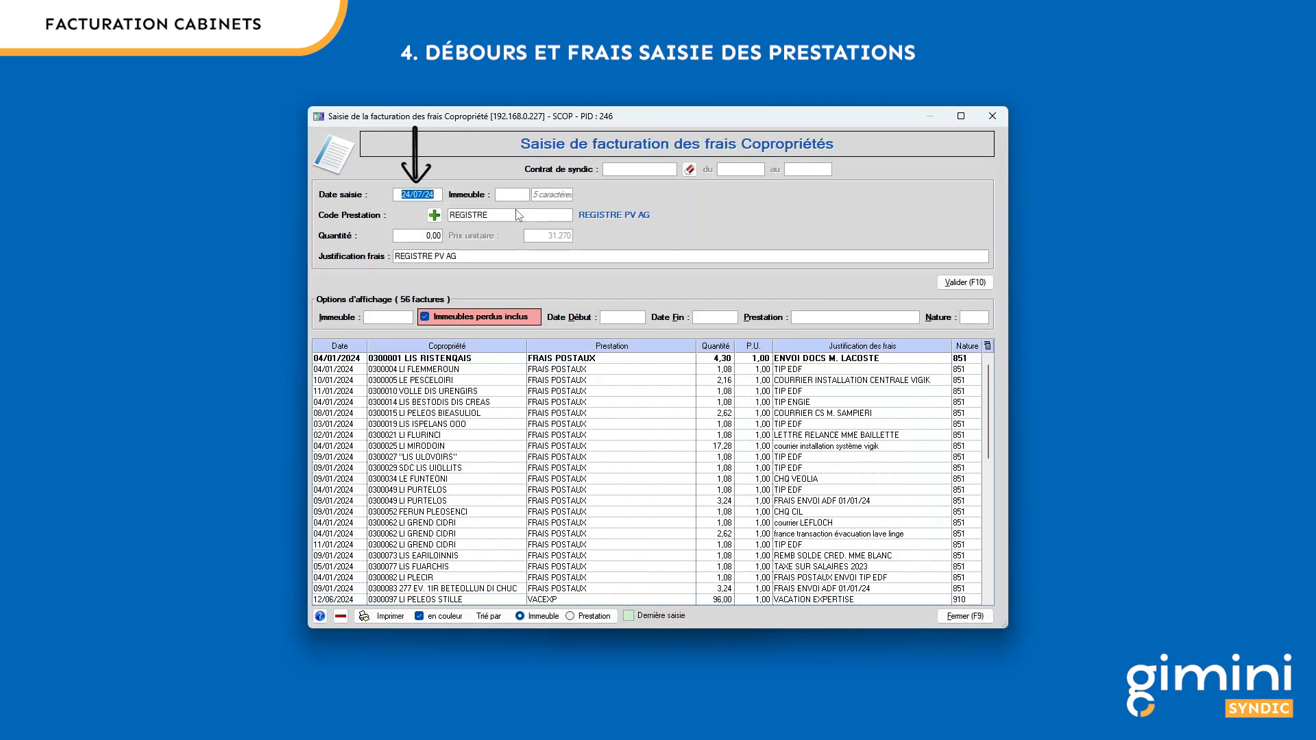
key("Tab")
type("0")
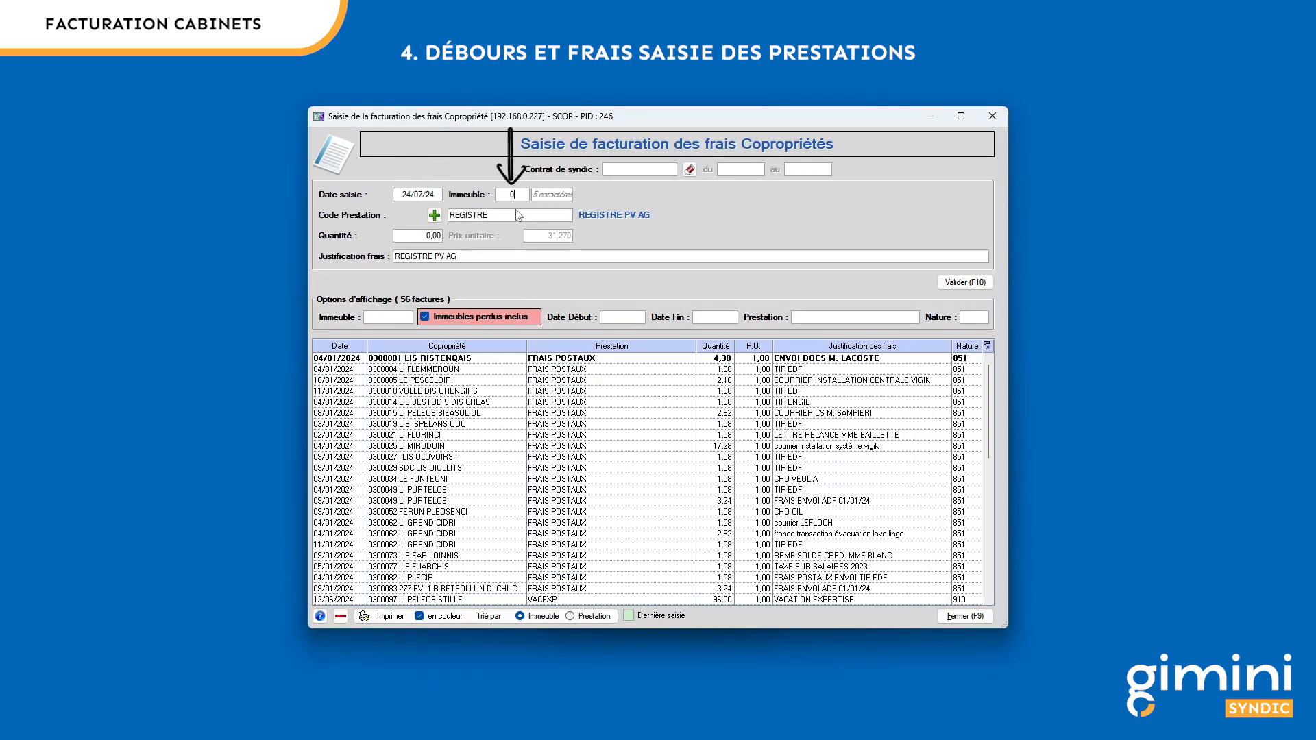
key("Tab")
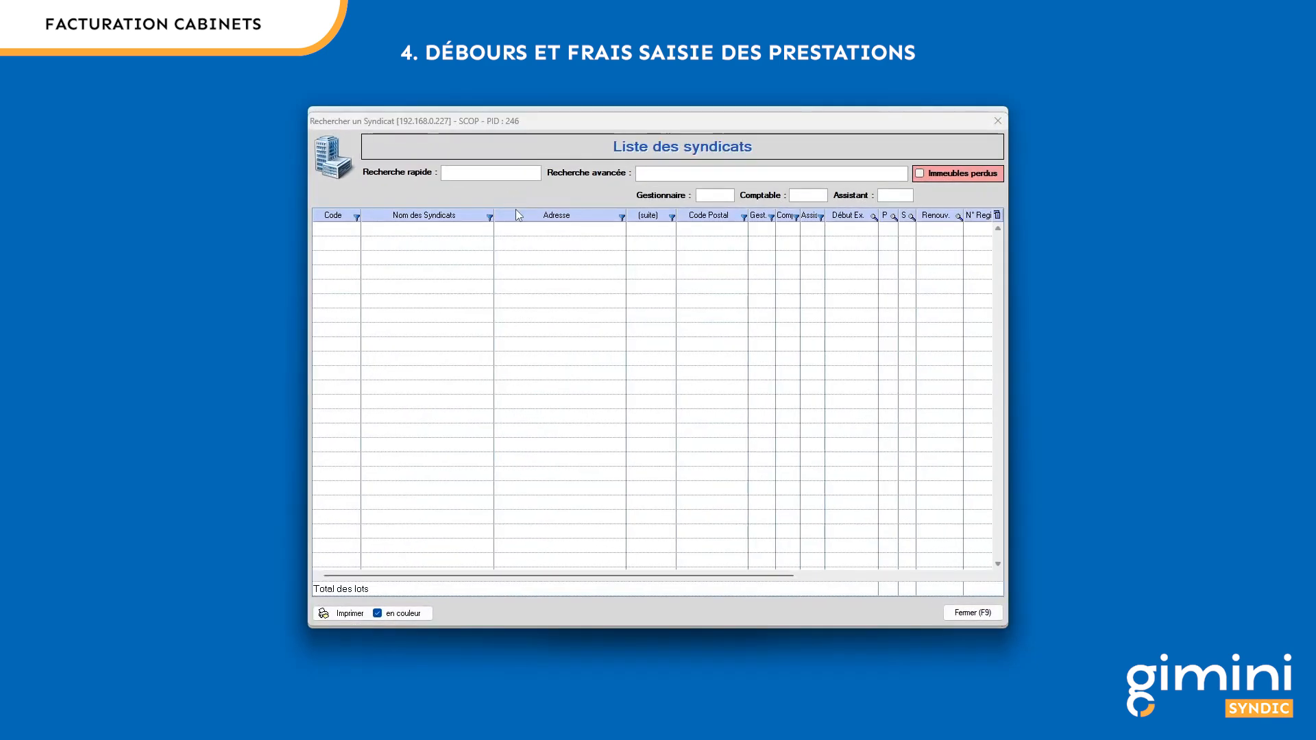
double_click(539, 259)
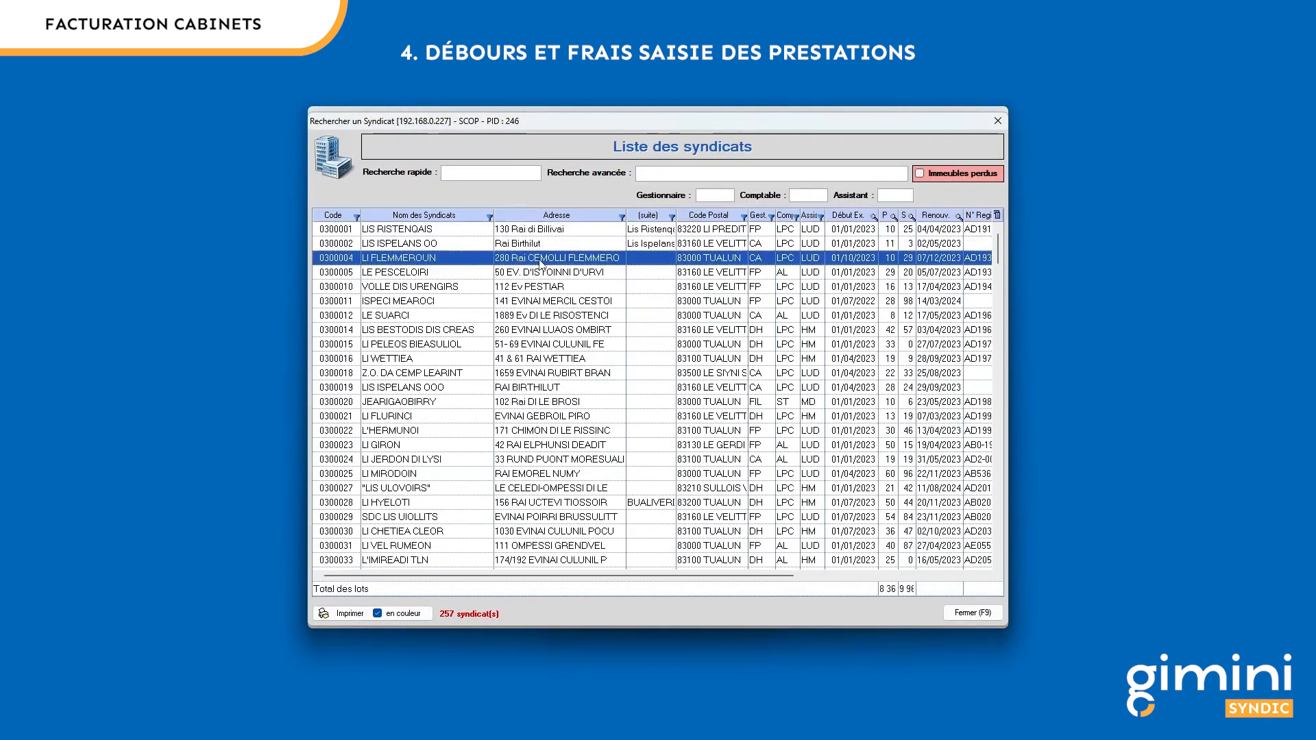
left_click(1049, 335)
Replace the service code with VACEXP (VACATION EXPERTISE), searching the article list for "vacat".
left_click(510, 218)
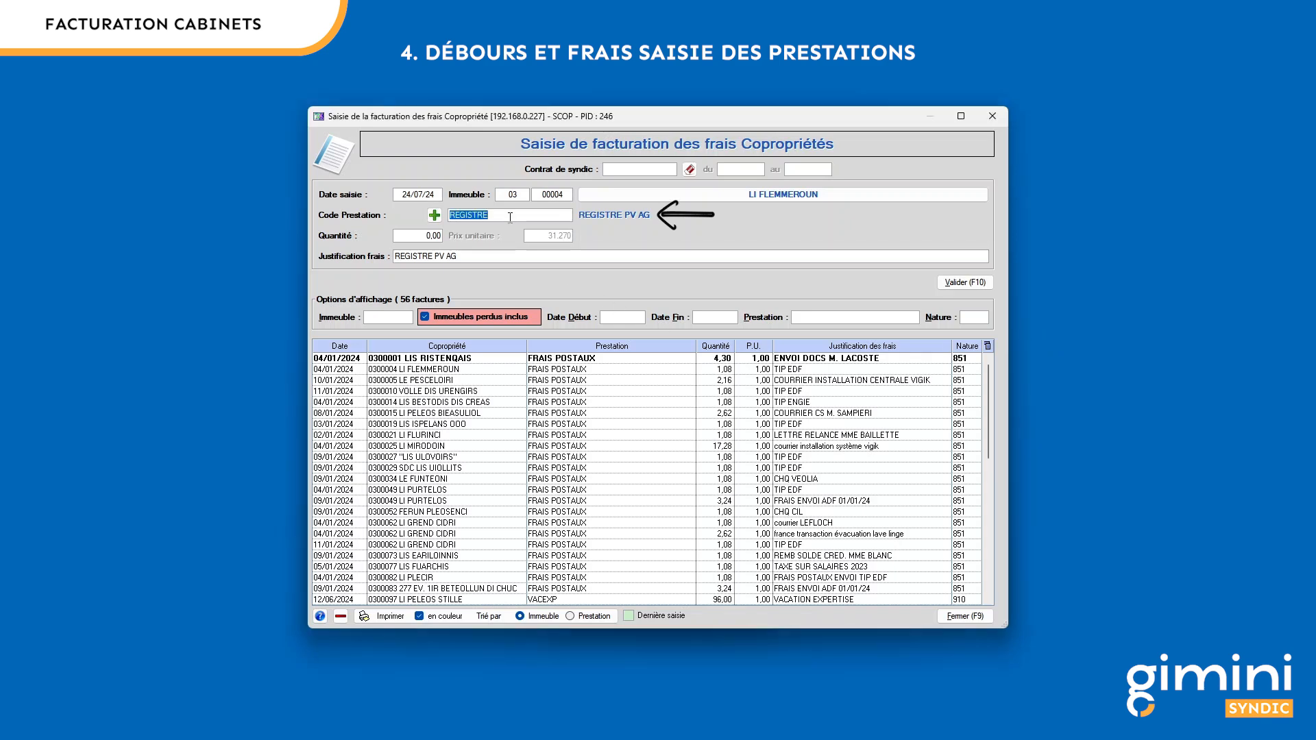
key("BackSpace")
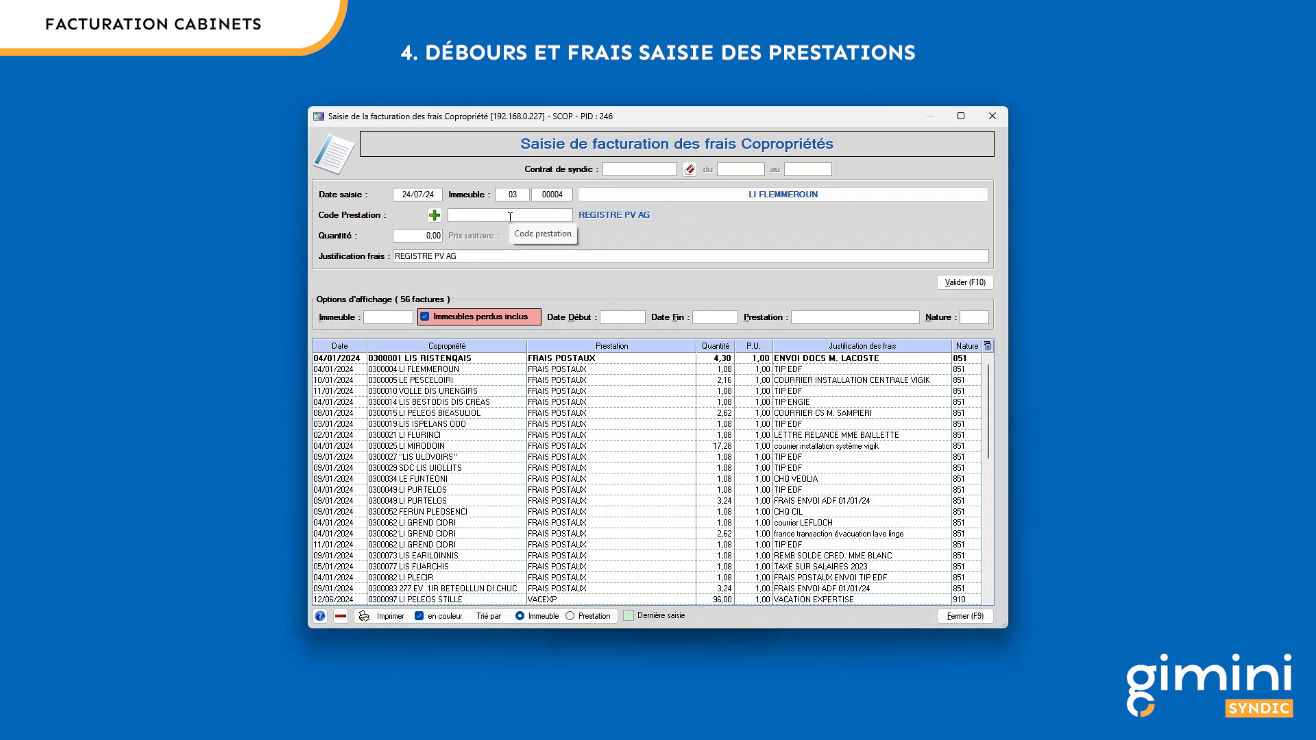
key("Return")
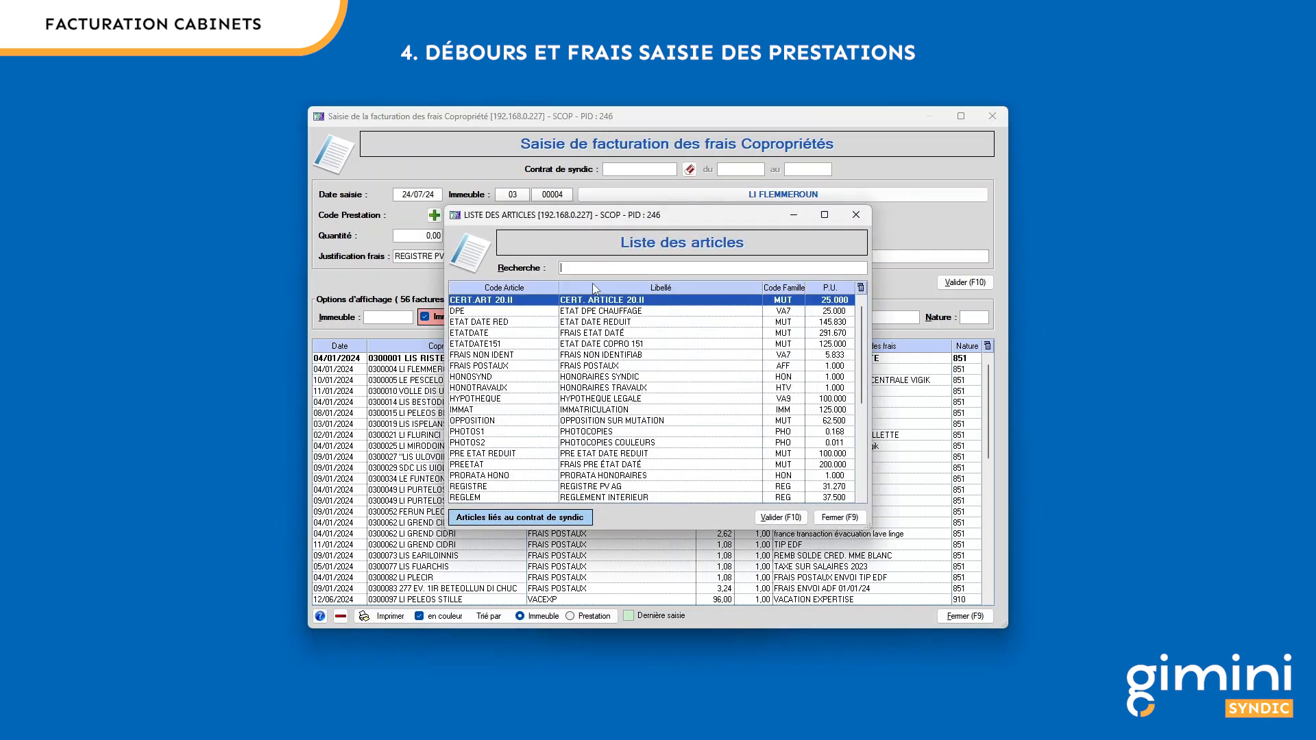
type("vacat")
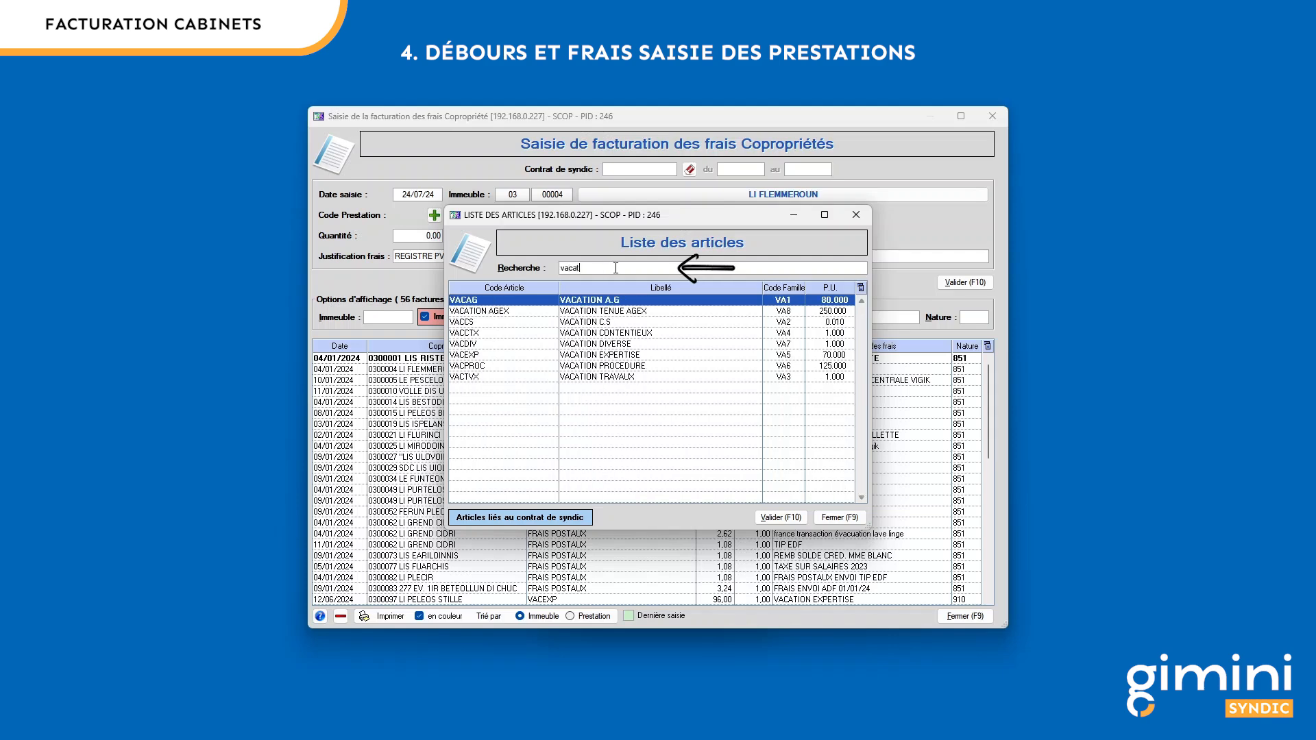
double_click(653, 354)
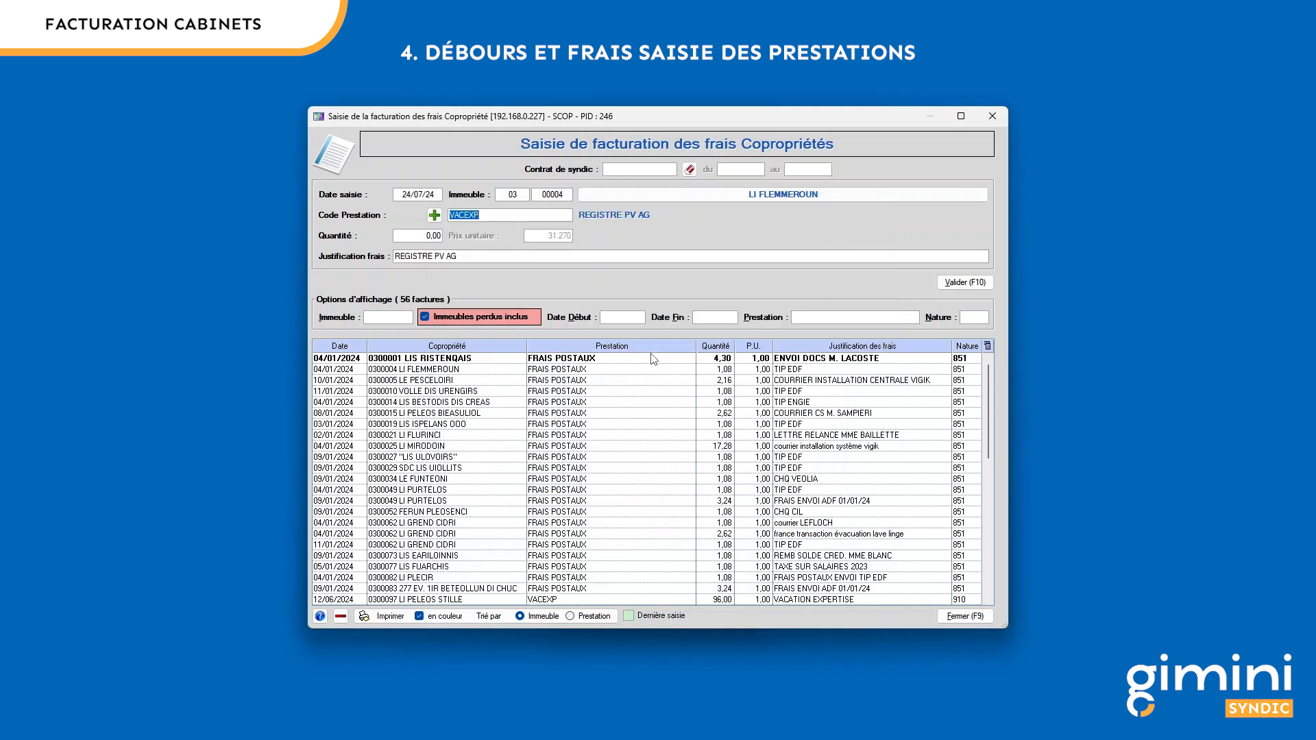
key("Return")
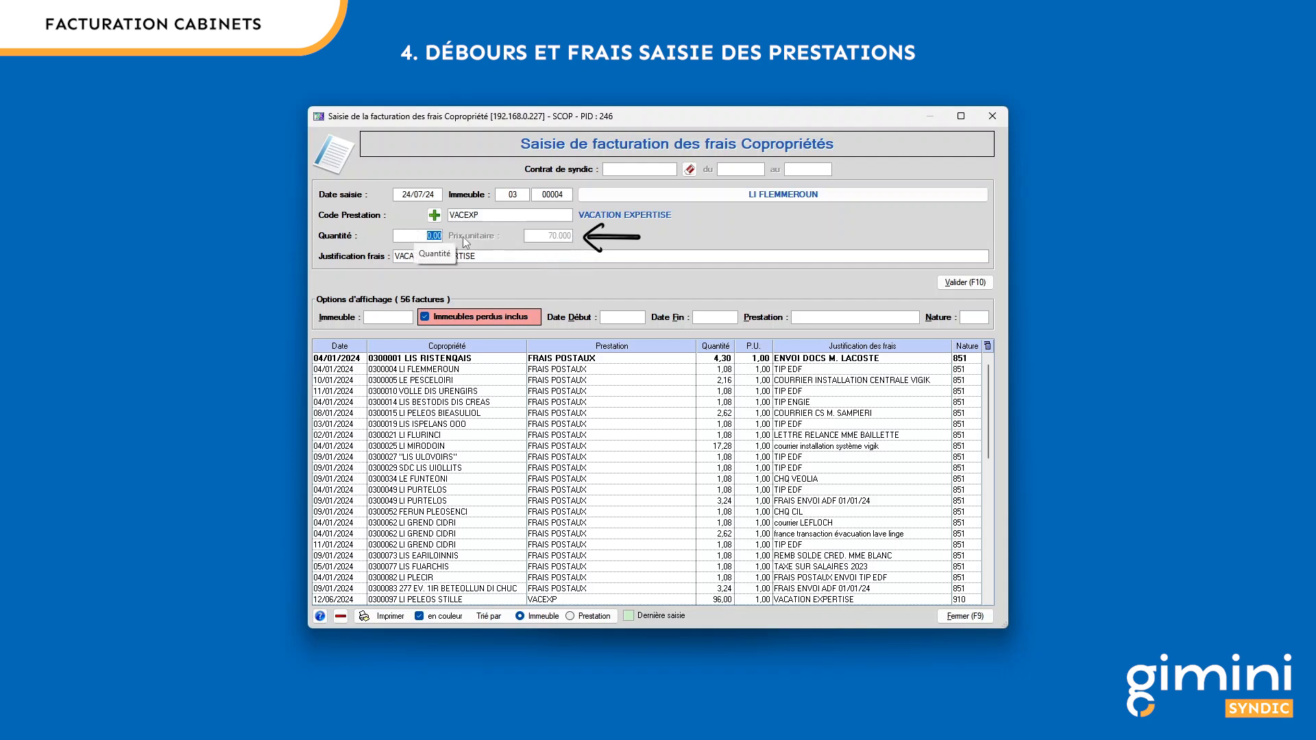
Set the quantity to 1,5, append the person's title and name to the VACATION EXPERTISE justification, and validate the entry.
type("1,5")
key("Tab")
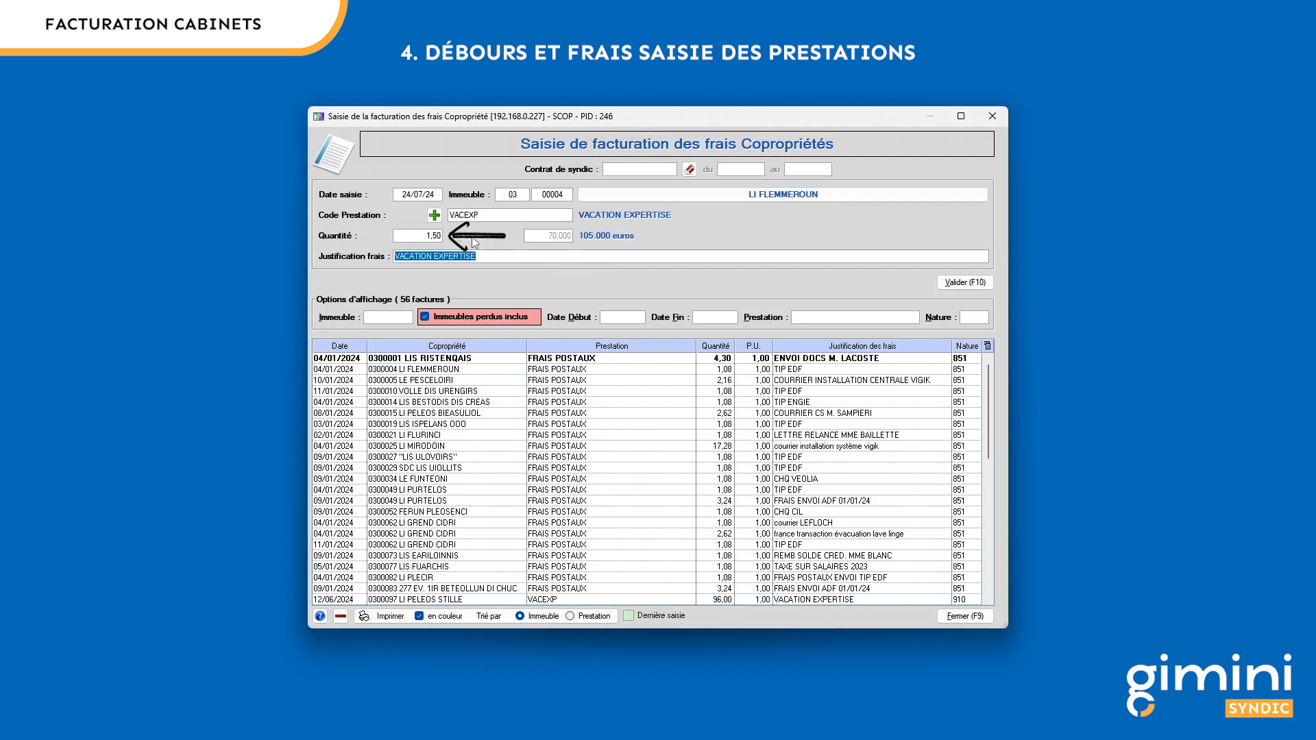
left_click(502, 255)
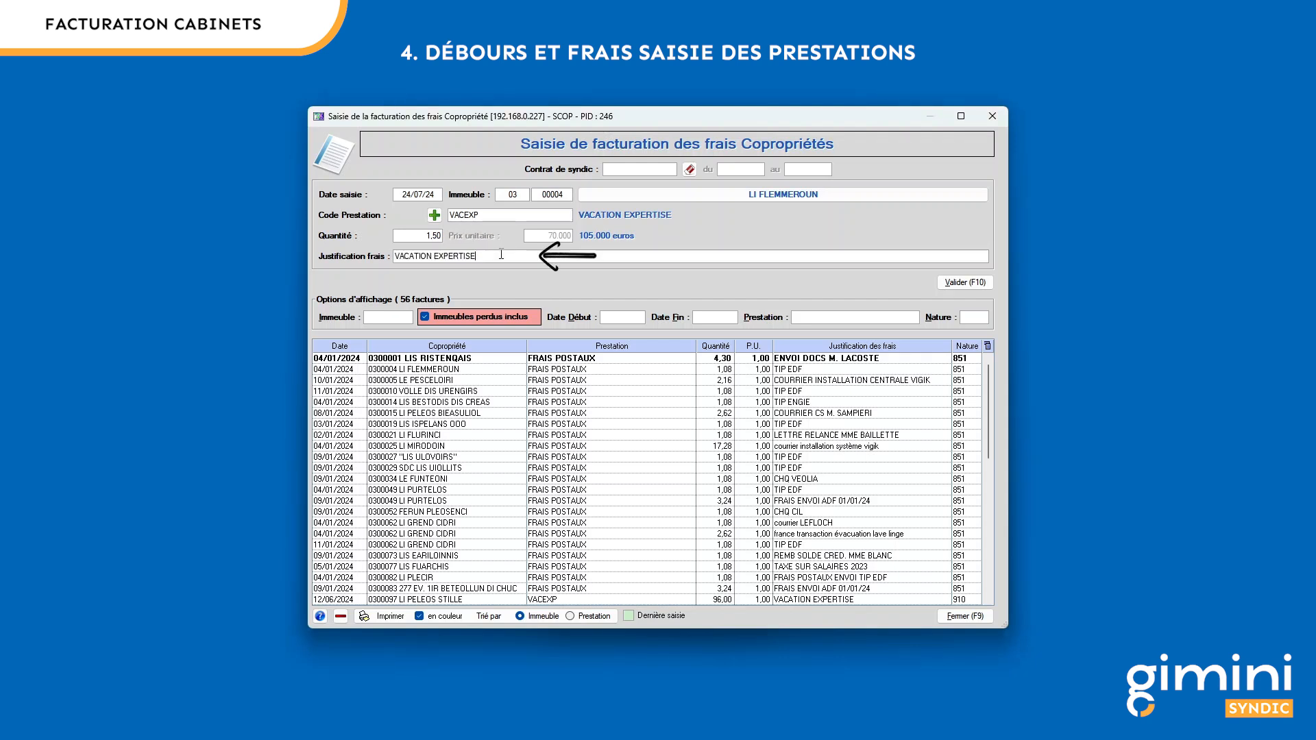
type("M")
type("R LI")
key("BackSpace")
key("BackSpace")
type("DUPONT")
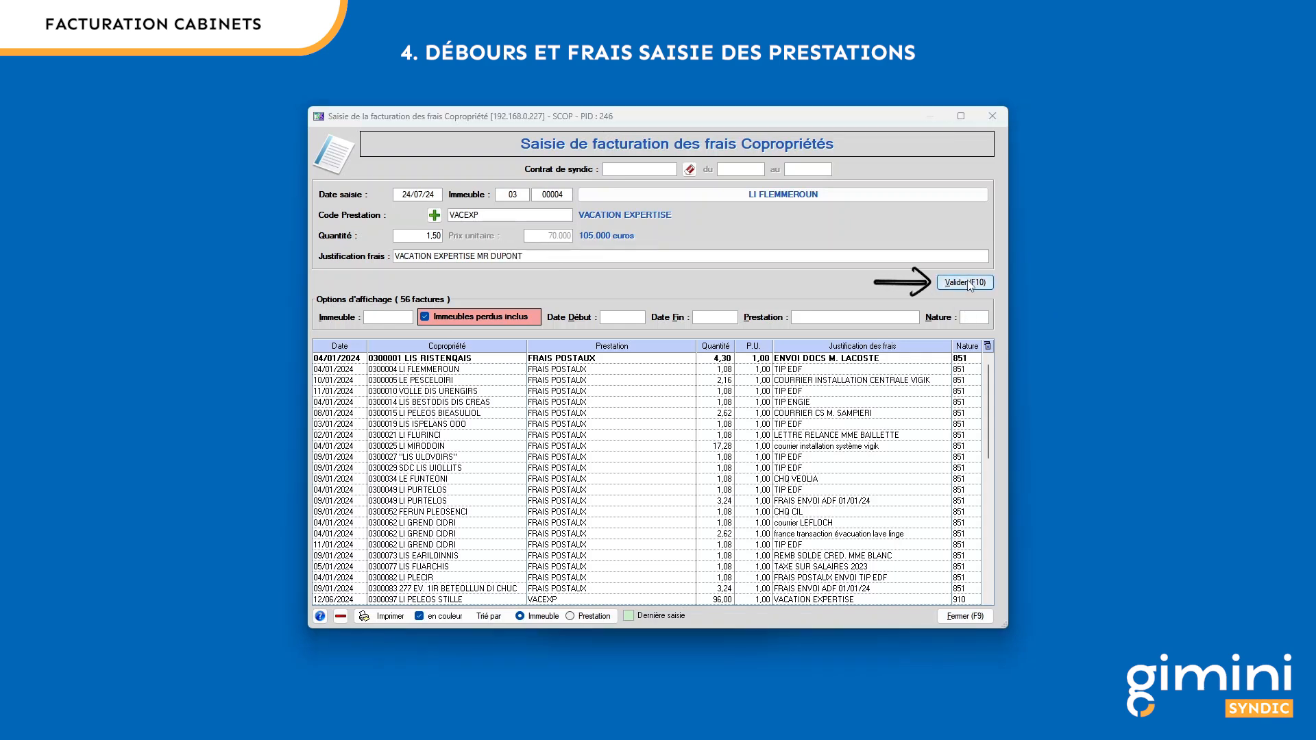
left_click(966, 283)
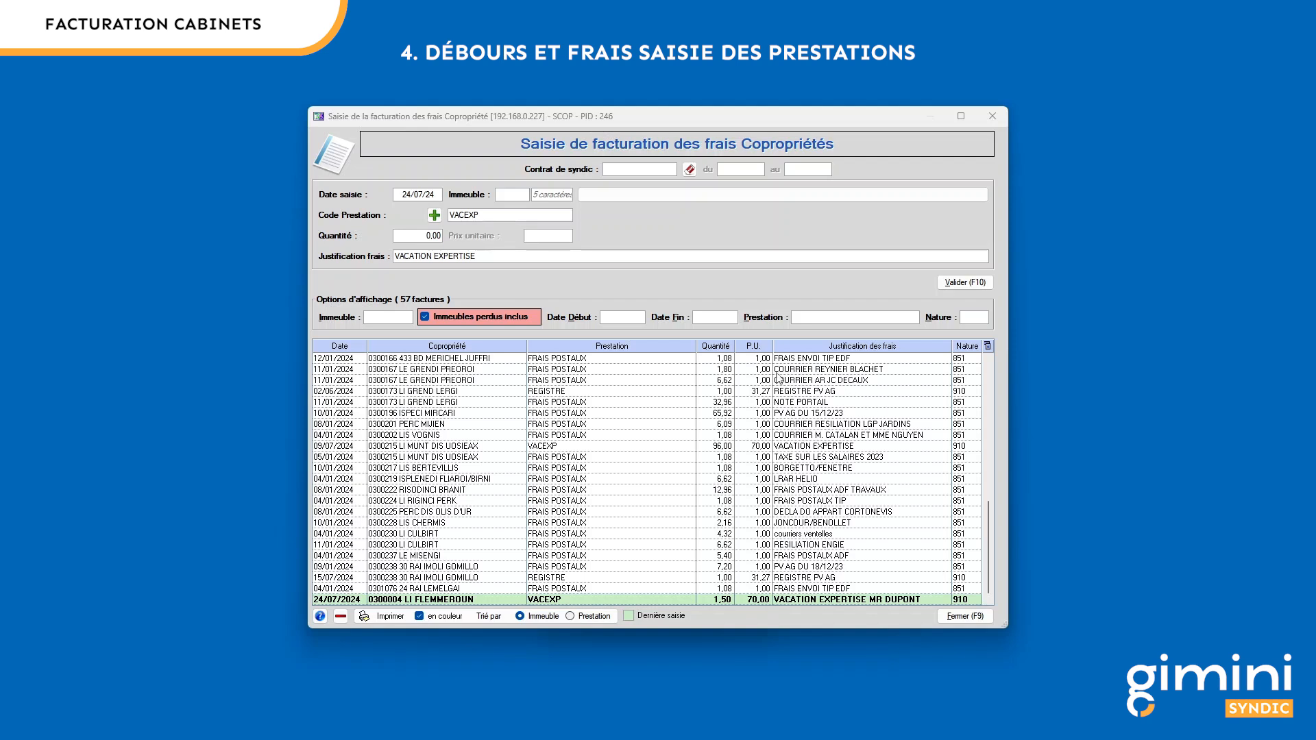
Start a new entry dated 01/07/24 for building LI FLURINCI (00021) of cabinet 03.
left_click(423, 194)
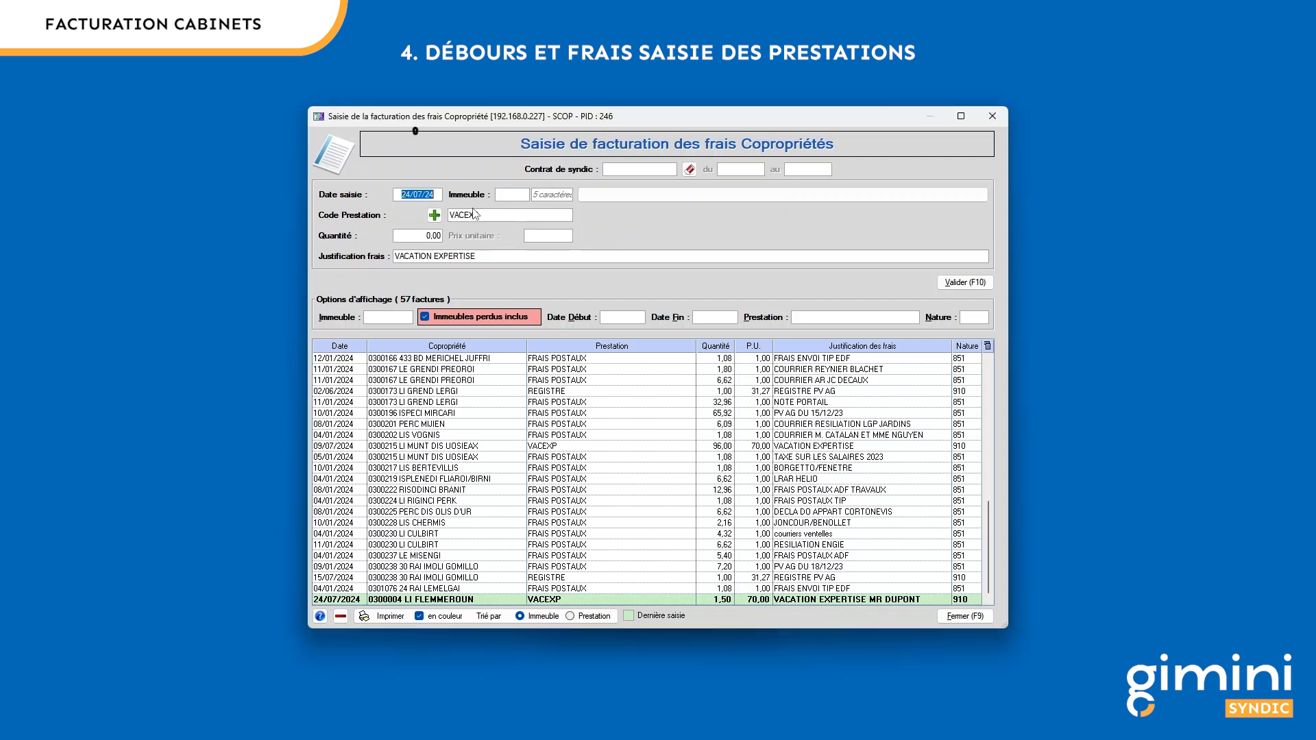
type("01/07/")
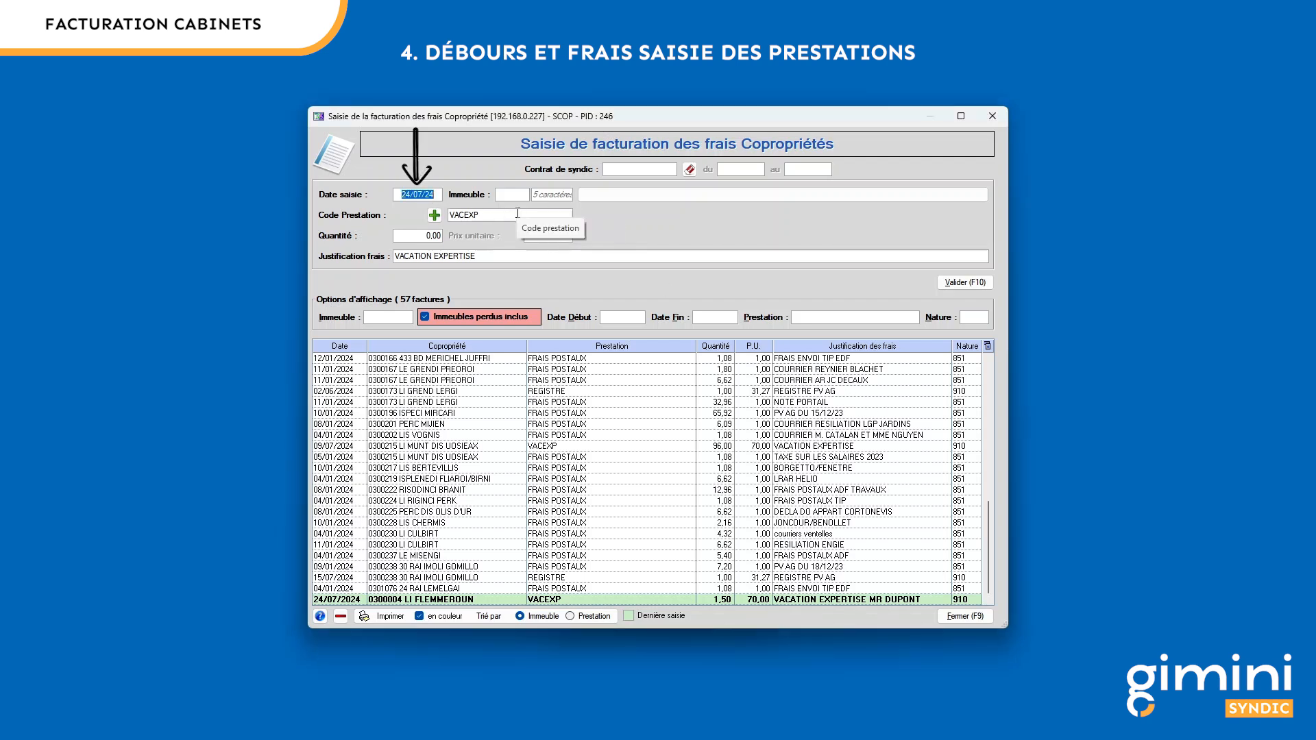
type("24")
key("Tab")
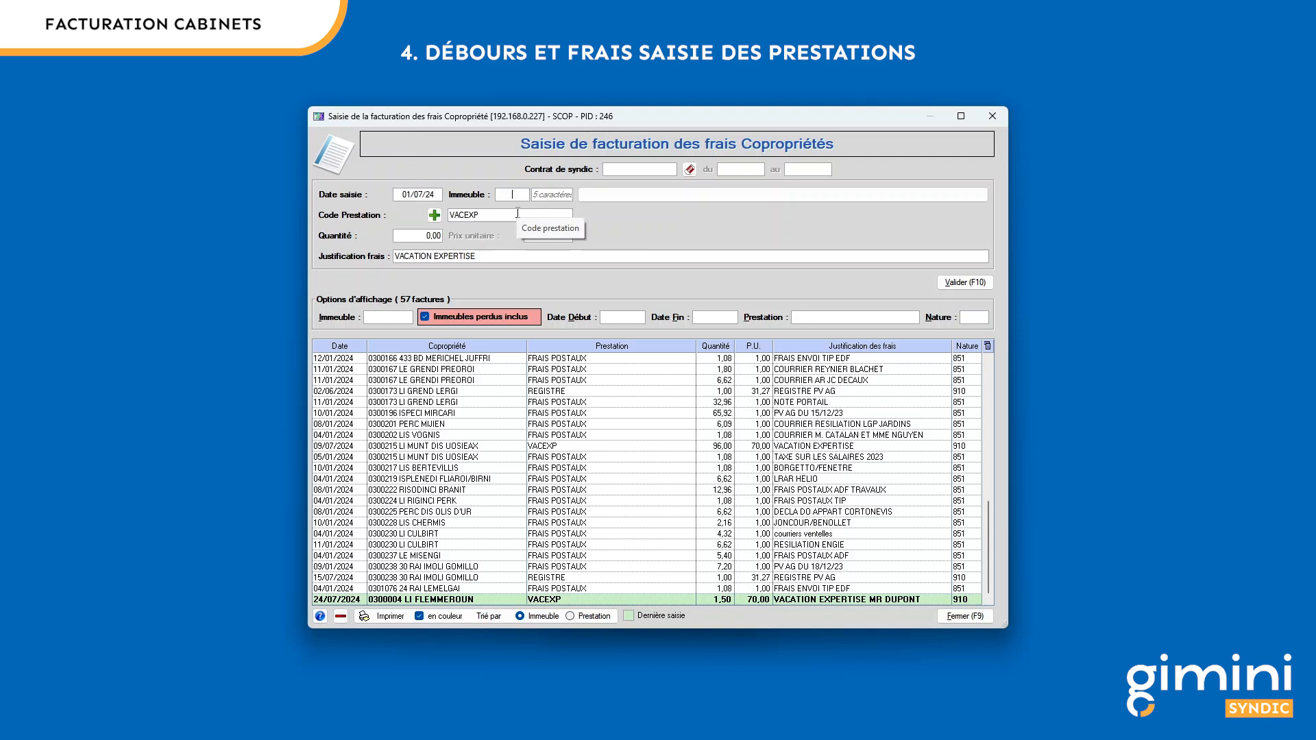
type("03")
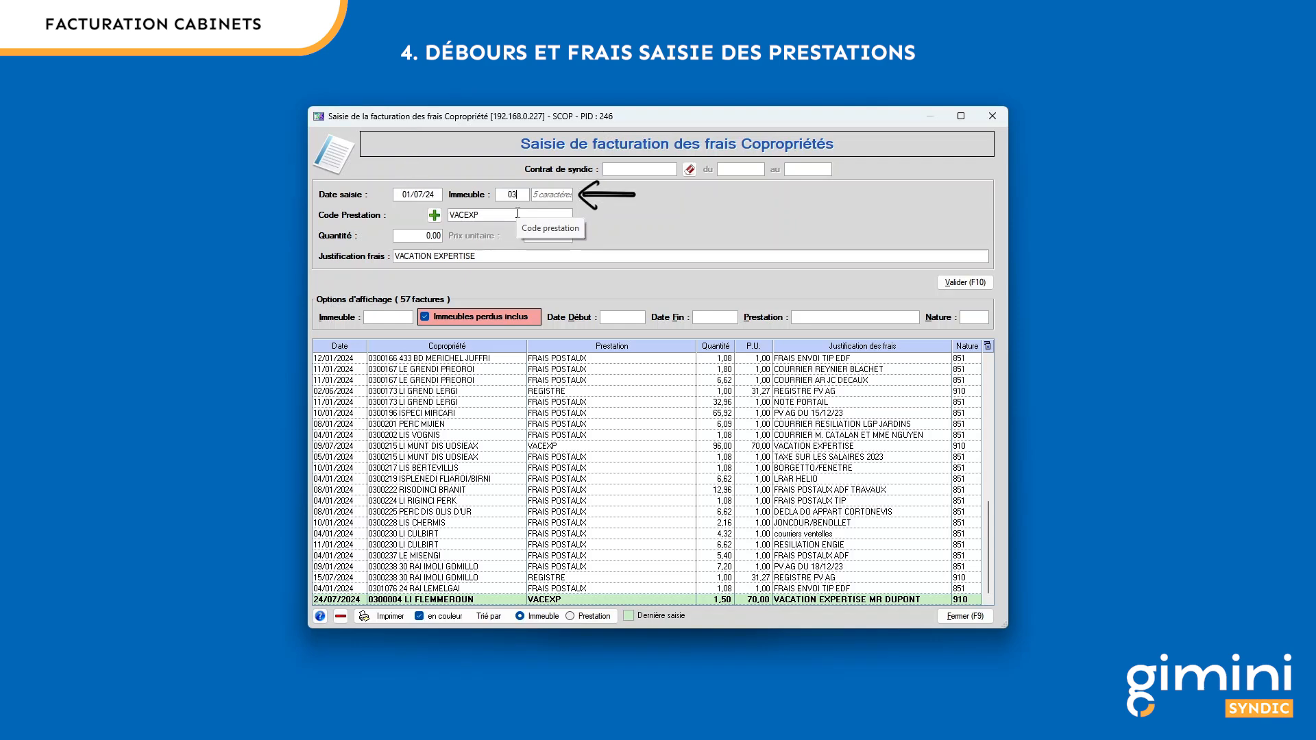
key("Tab")
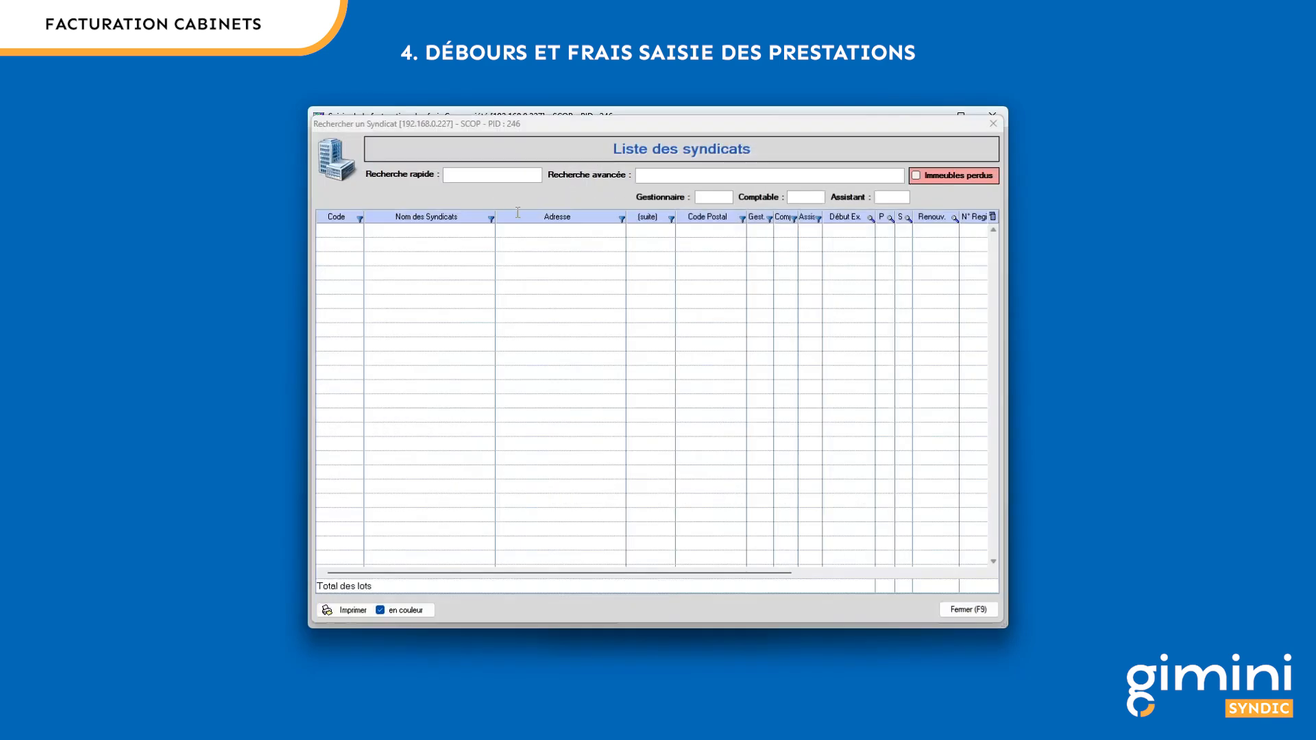
double_click(547, 416)
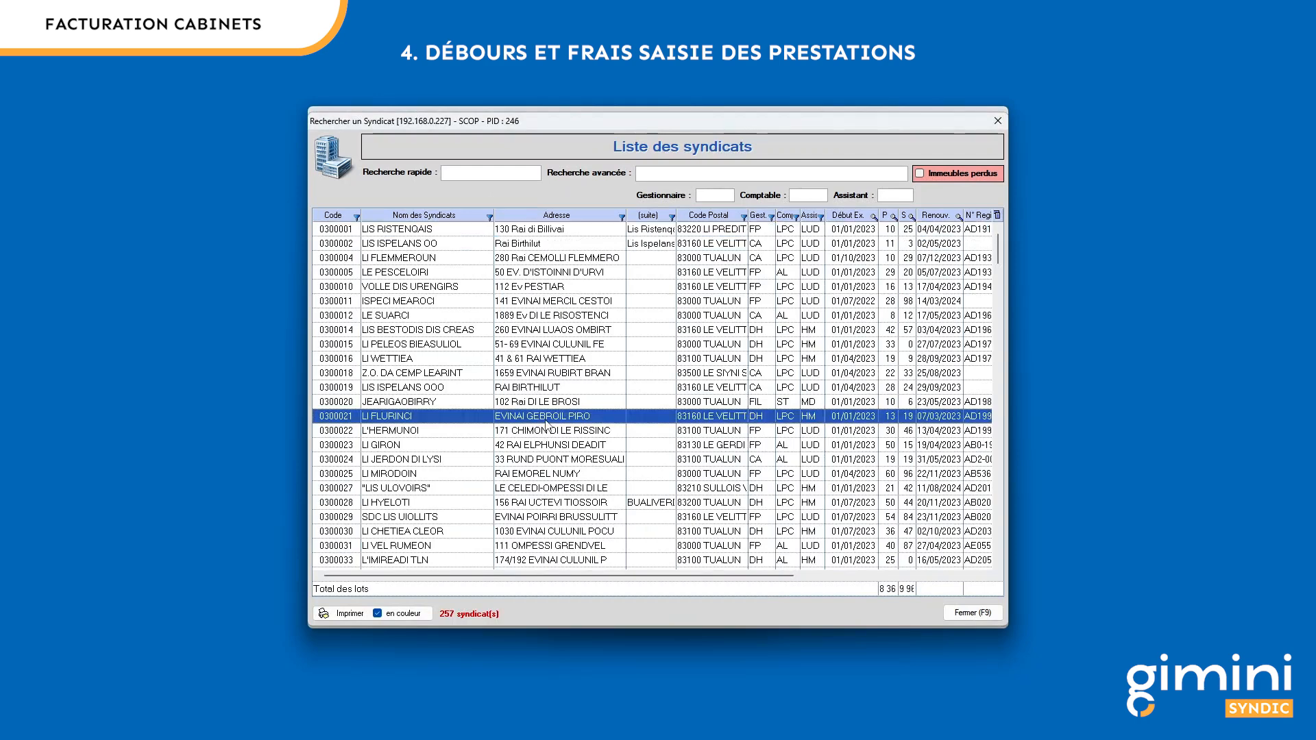
Replace the service code with PRORATA HONO, searching the article list for "PROR", and set the quantity to 36.
key("Delete")
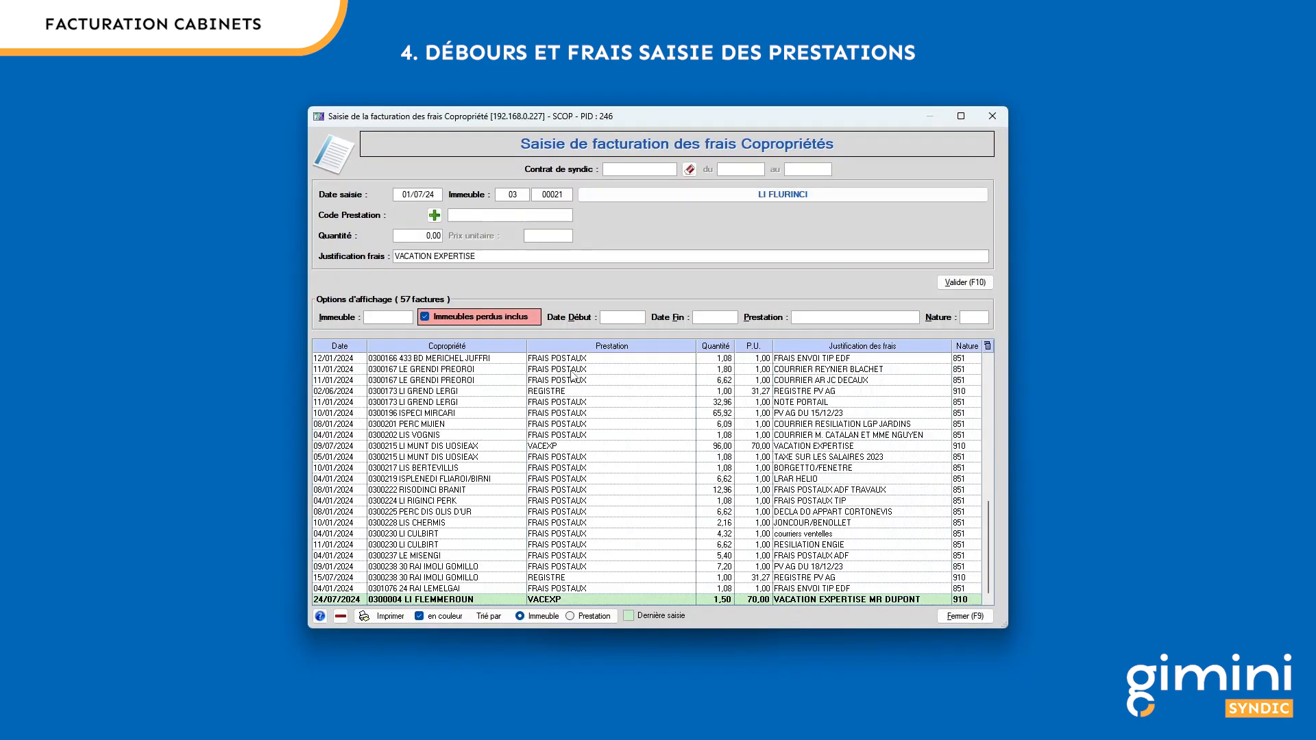
key("Tab")
type("PROR")
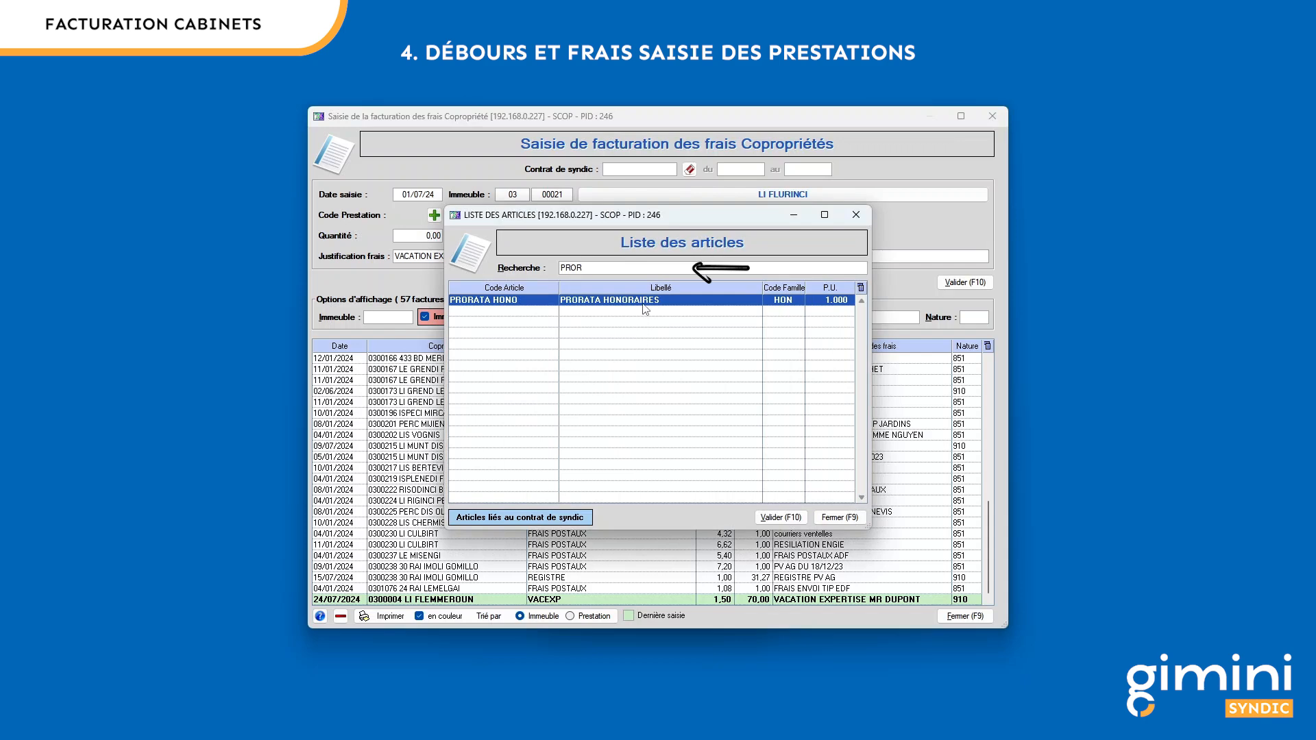
key("Return")
key("Tab")
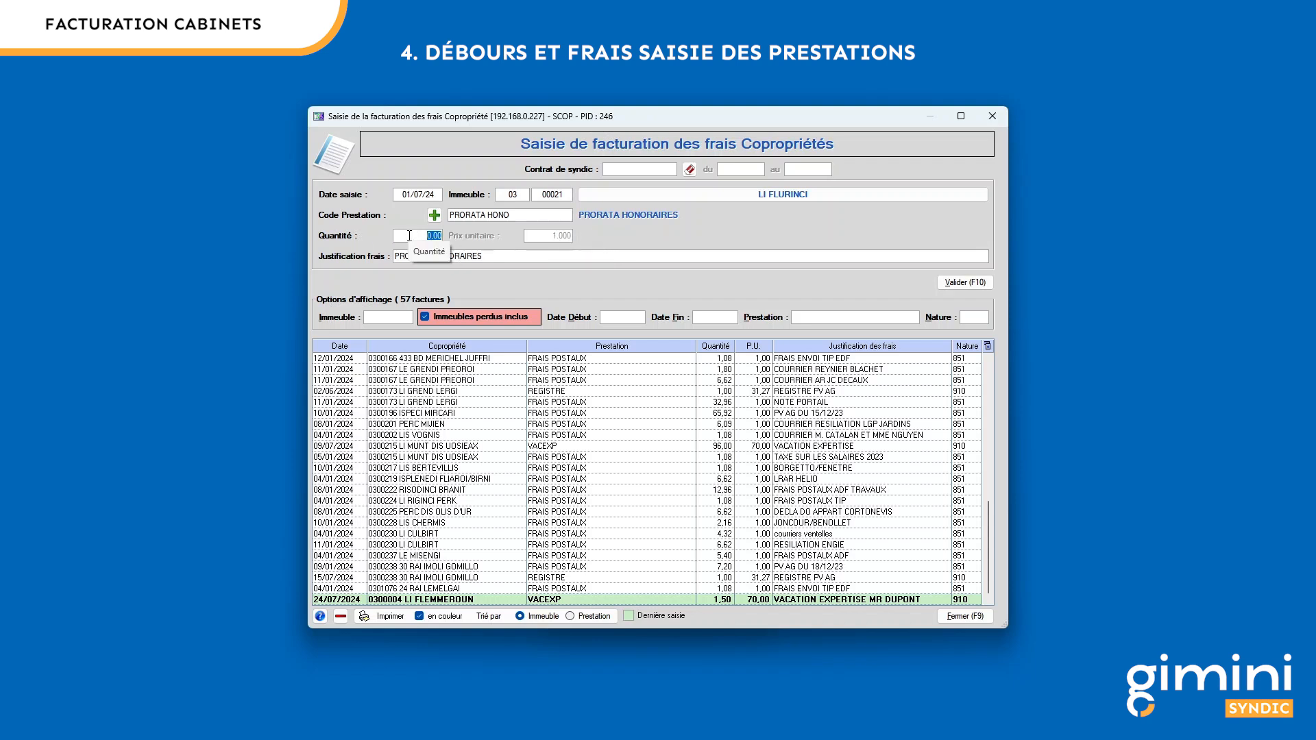
type("36")
key("Tab")
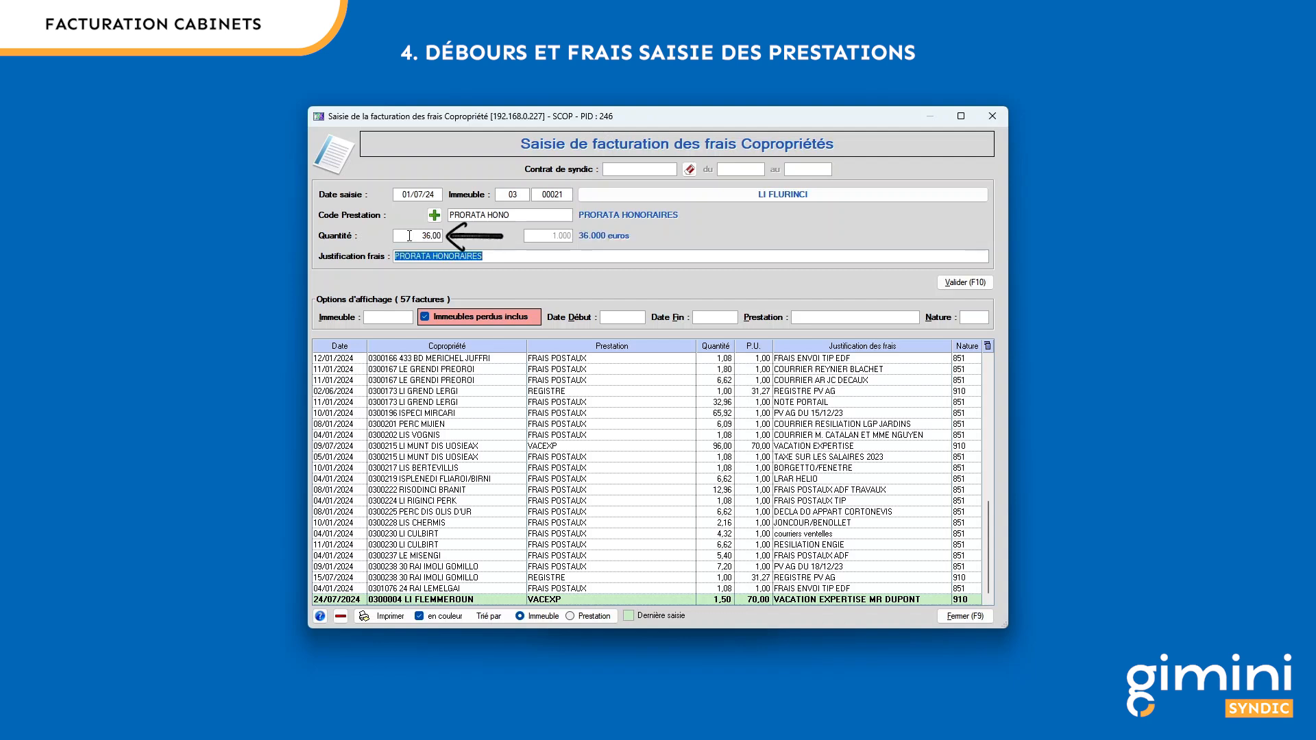
Validate the PRORATA HONORAIRES entry for building LI FLURINCI.
left_click(1100, 304)
left_click(979, 285)
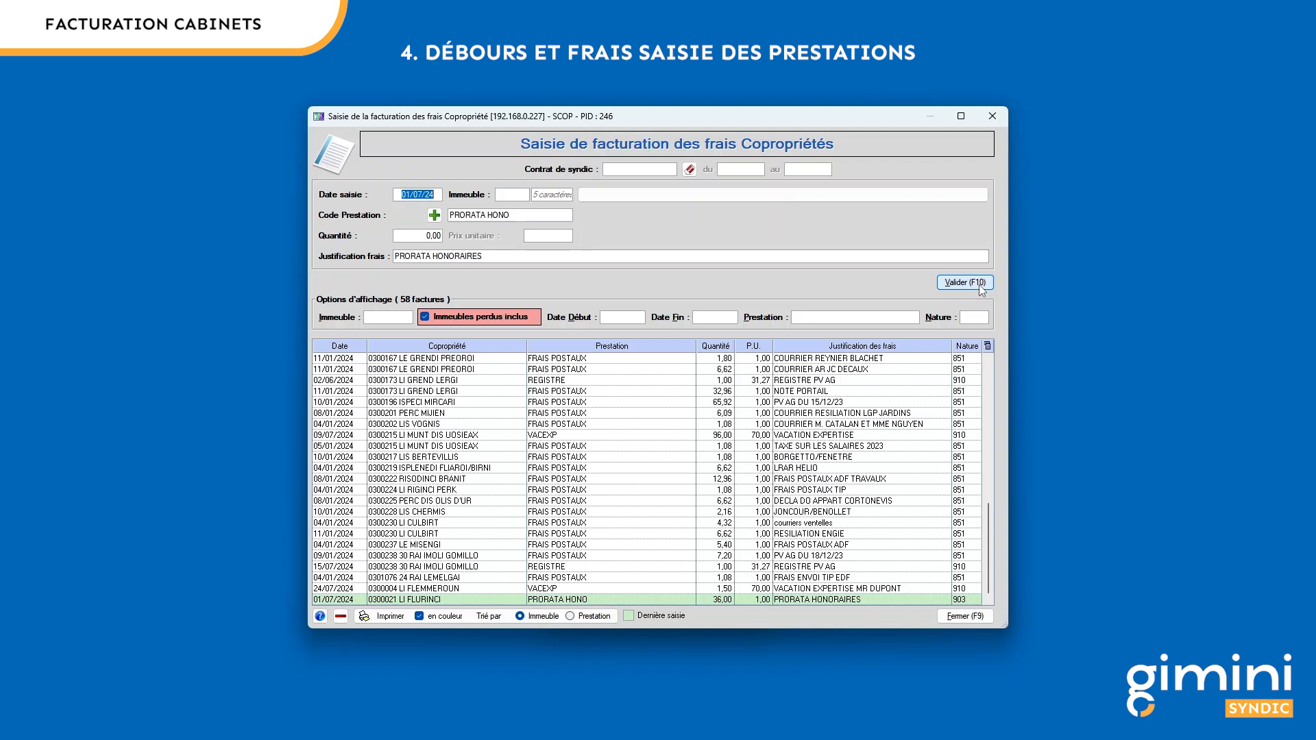
left_click(1031, 301)
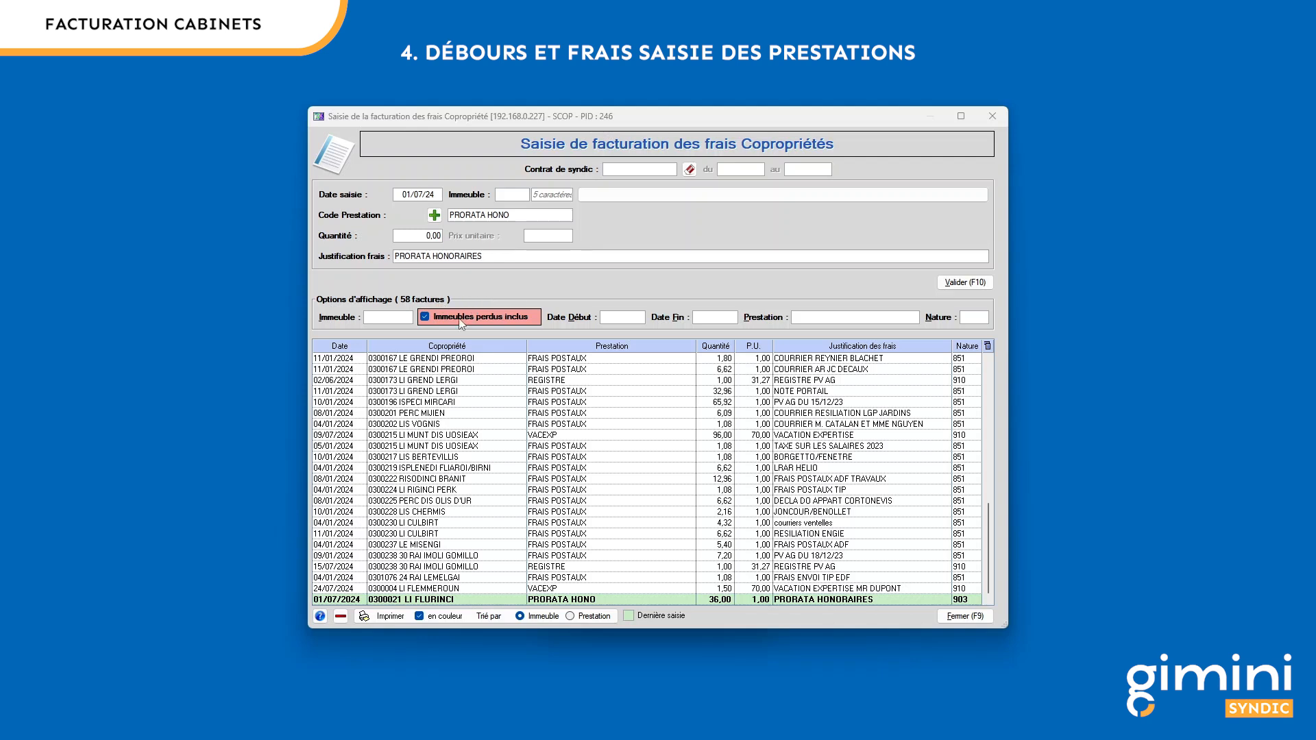
Preview the report of pending invoices by building, close it, and print it sorted by service (Prestation).
left_click(398, 316)
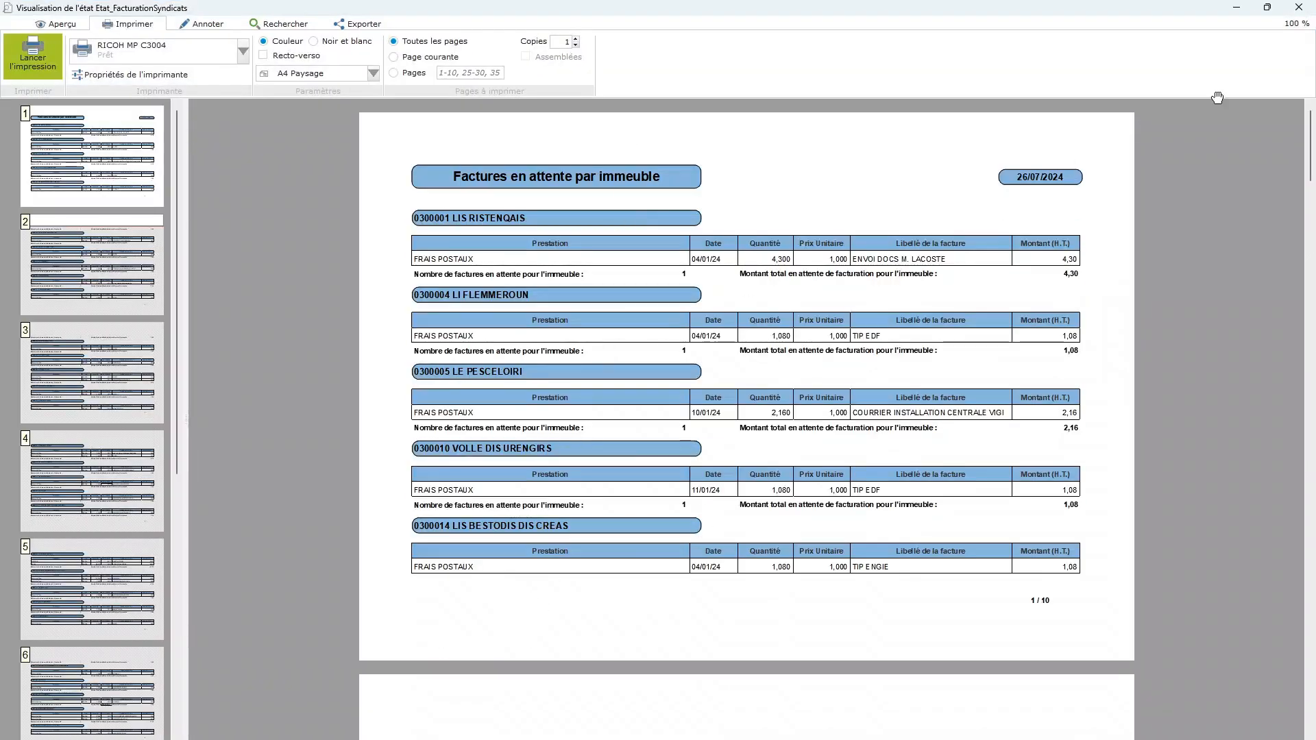
left_click(1299, 7)
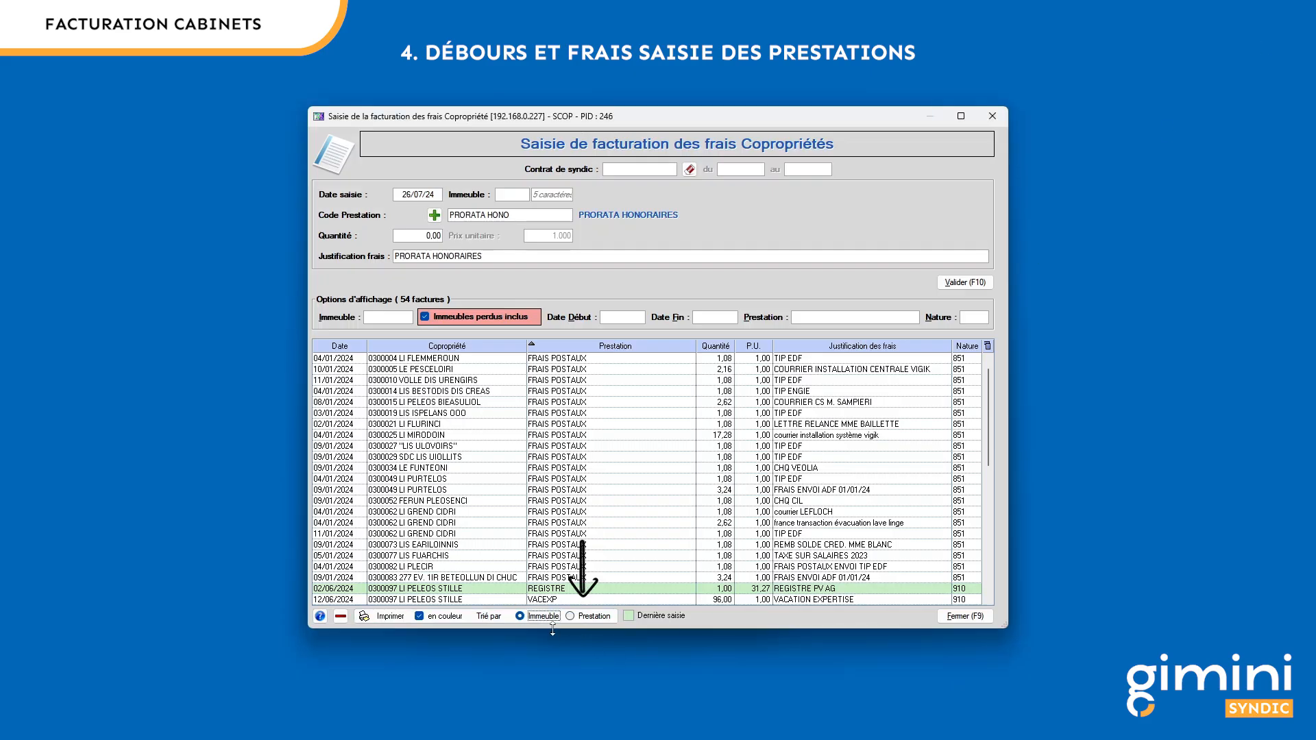
left_click(593, 617)
left_click(389, 616)
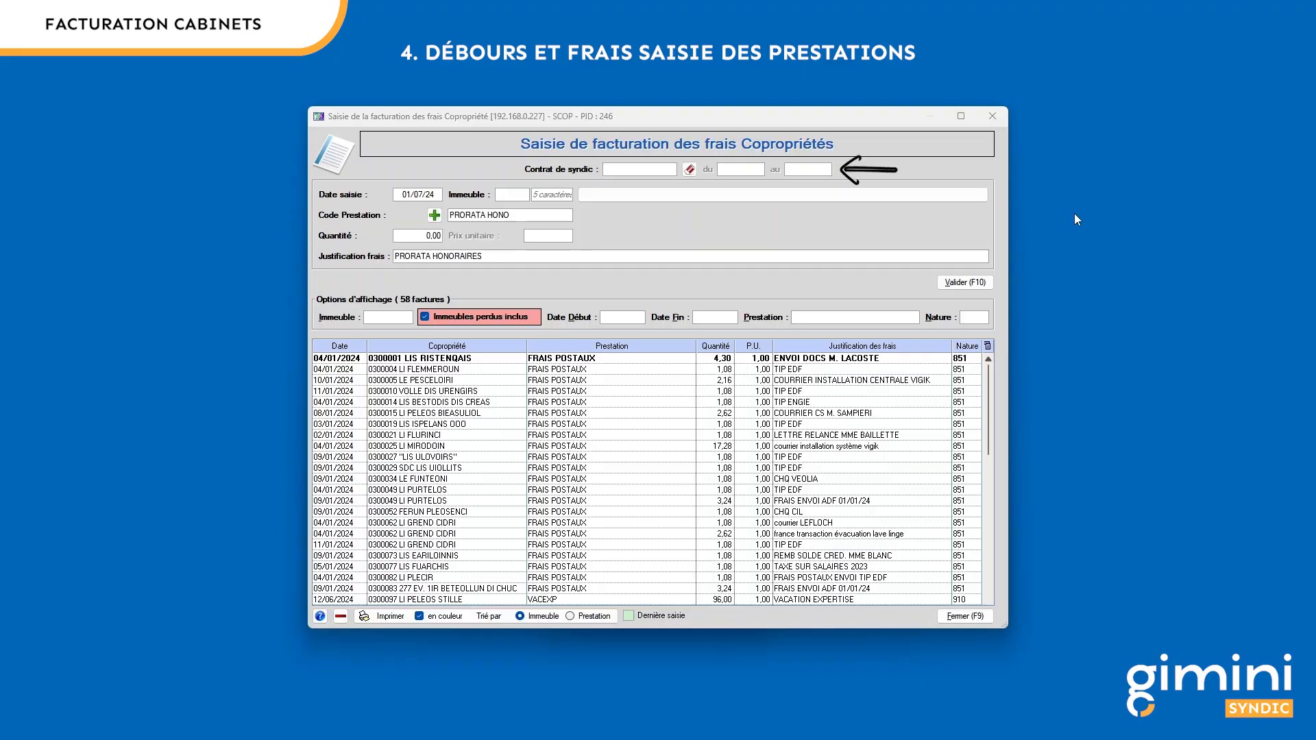
left_click(666, 170)
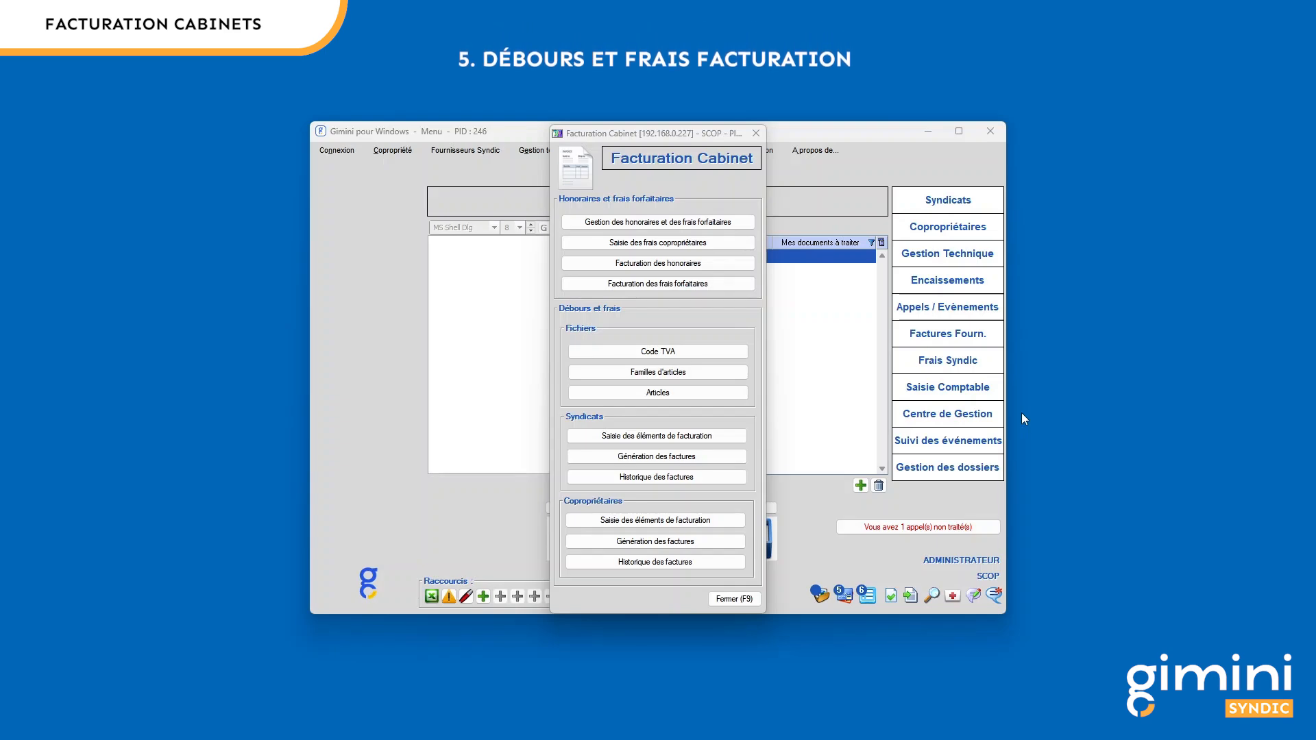
Open the syndicate invoice generation and set cabinet code 03 with the period from 01/07/24 to 31/07/24.
left_click(715, 455)
type("03")
key("Tab")
type("010724")
key("Tab")
type("31/07/24")
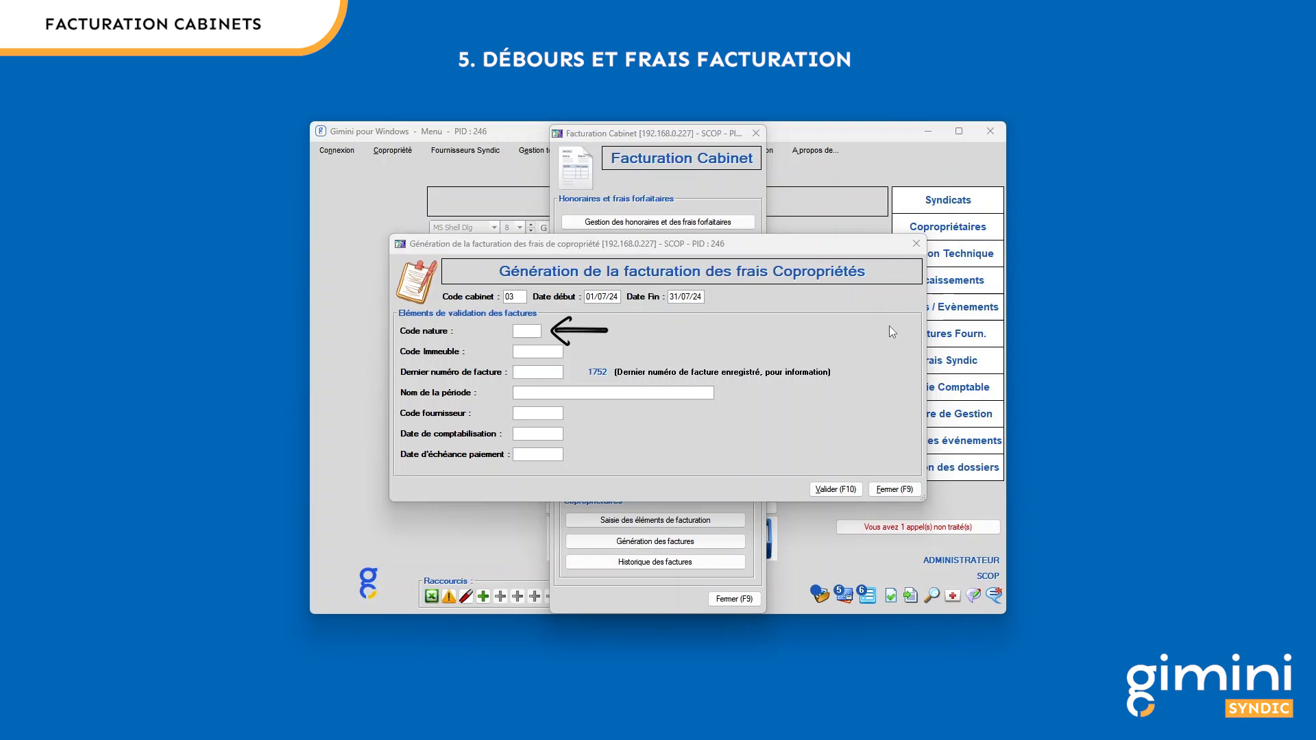
Set the nature code to 910 (HONORAIRES COMPLEMENTAIRES) from the list of natures, leaving the building code empty.
left_click(539, 331)
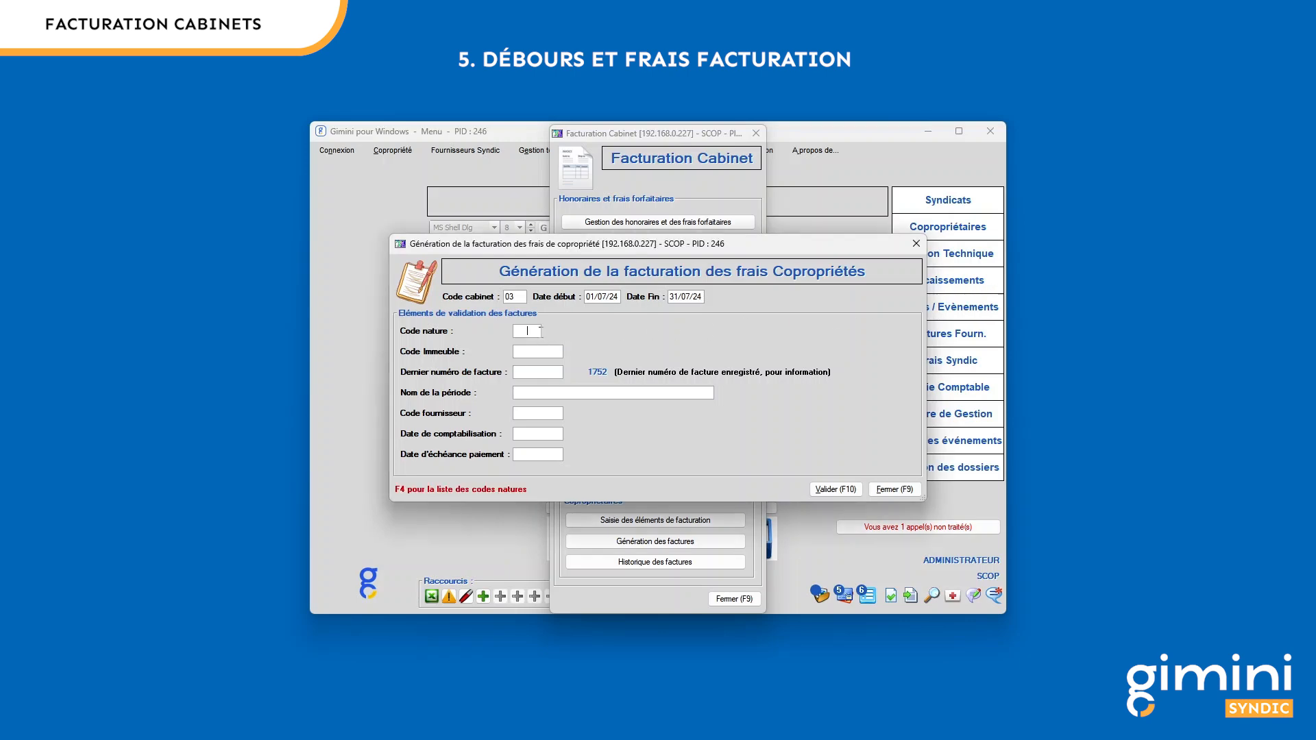
key("F4")
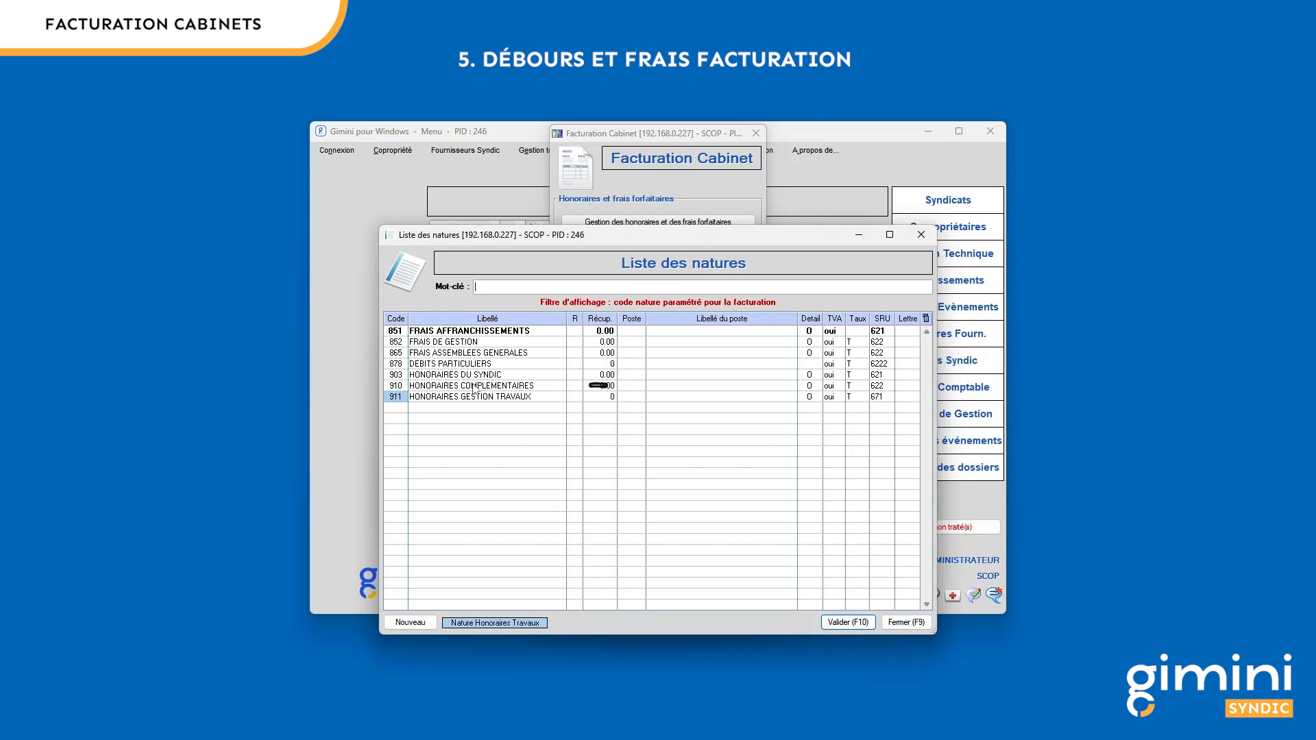
double_click(470, 386)
left_click(529, 352)
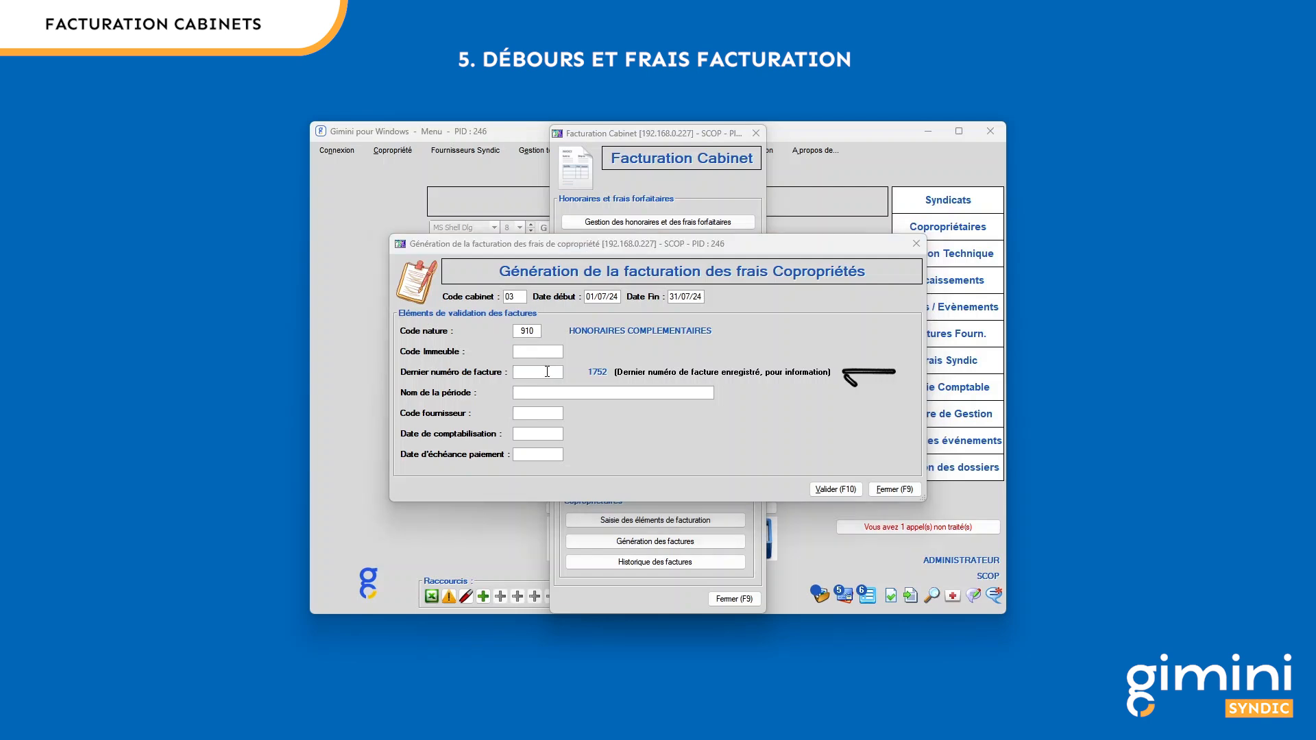
Enter 1752 as the last invoice number and JUILLET 2024 as the period name.
left_click(547, 371)
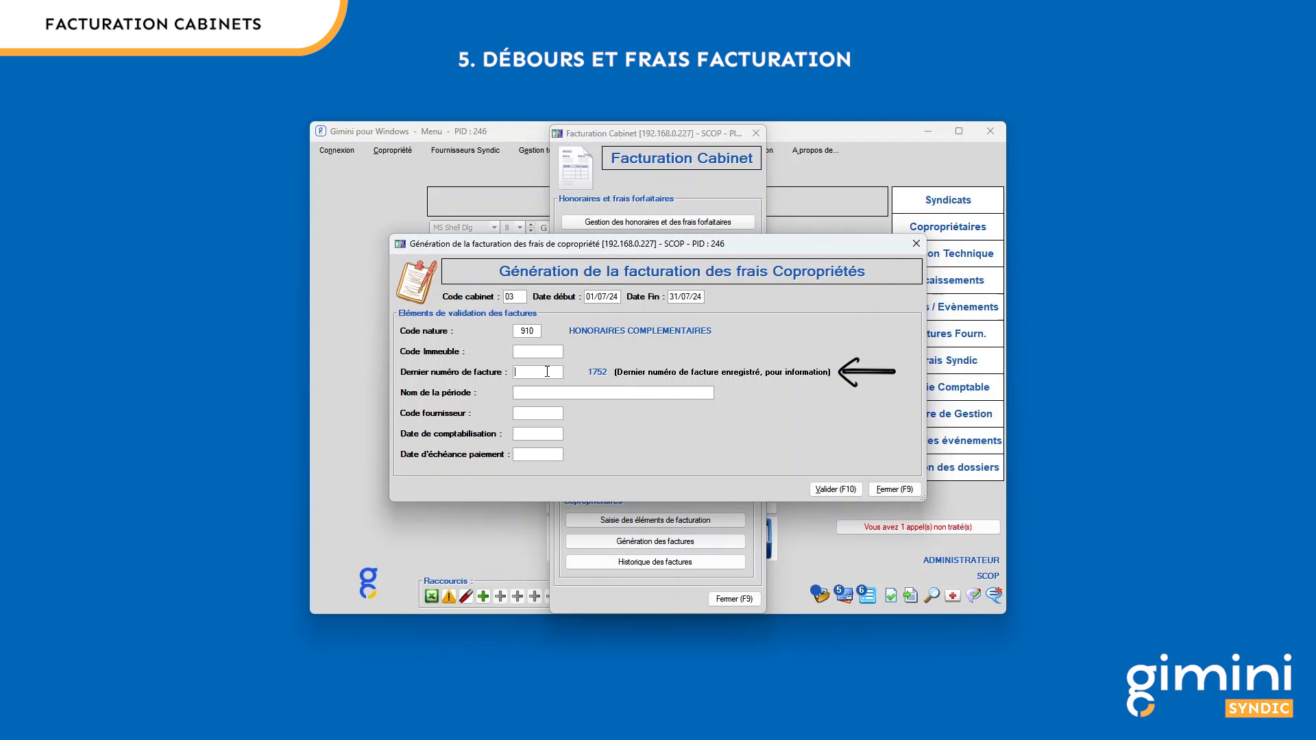
type("1752")
key("Tab")
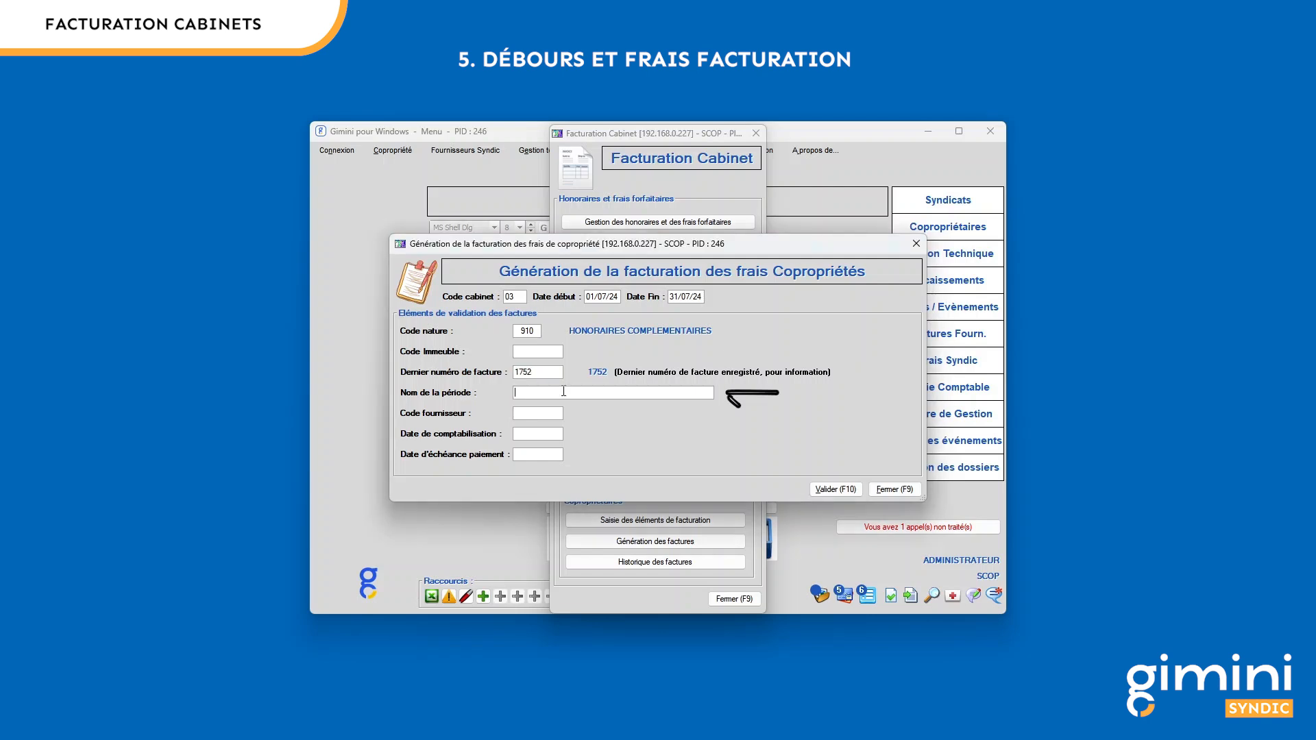
type("JUILLET 2024")
key("Tab")
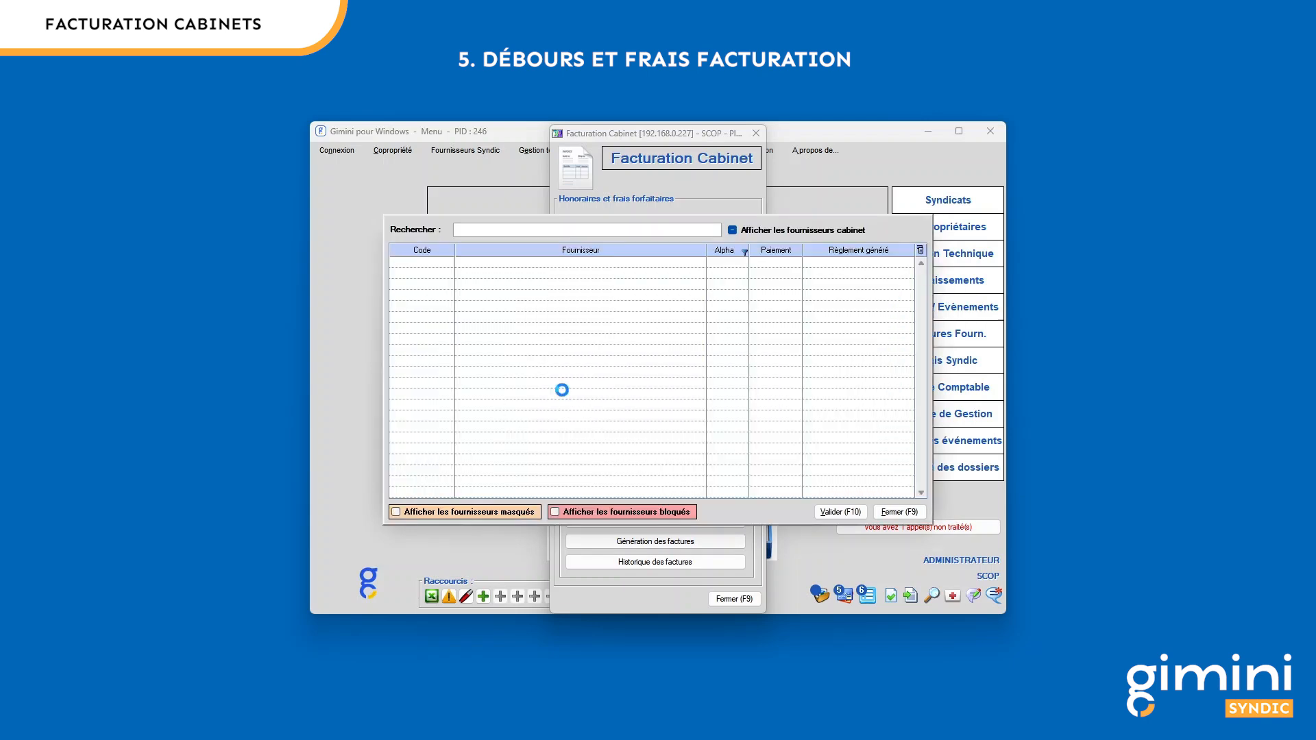
Filter the supplier list to the firm's own suppliers only and choose supplier 10102 (RUYEL VACATIONS).
left_click(737, 229)
left_click(737, 230)
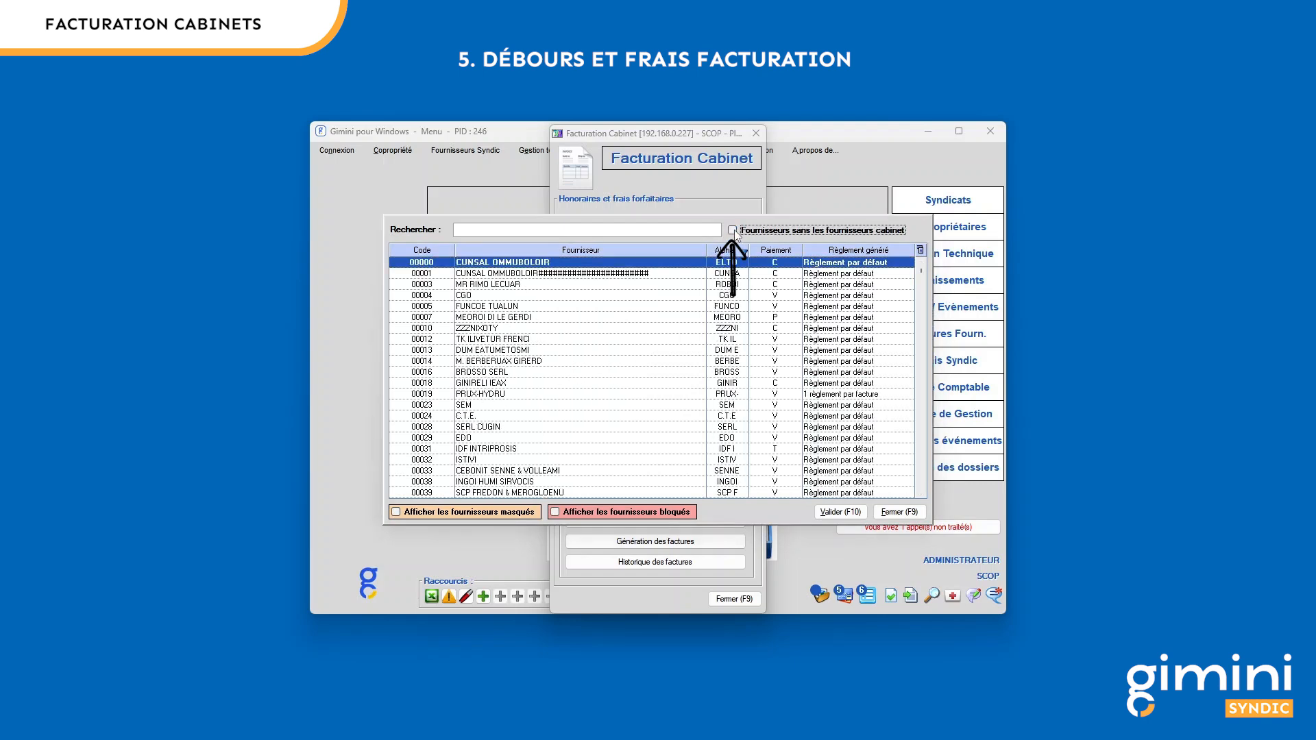
left_click(736, 229)
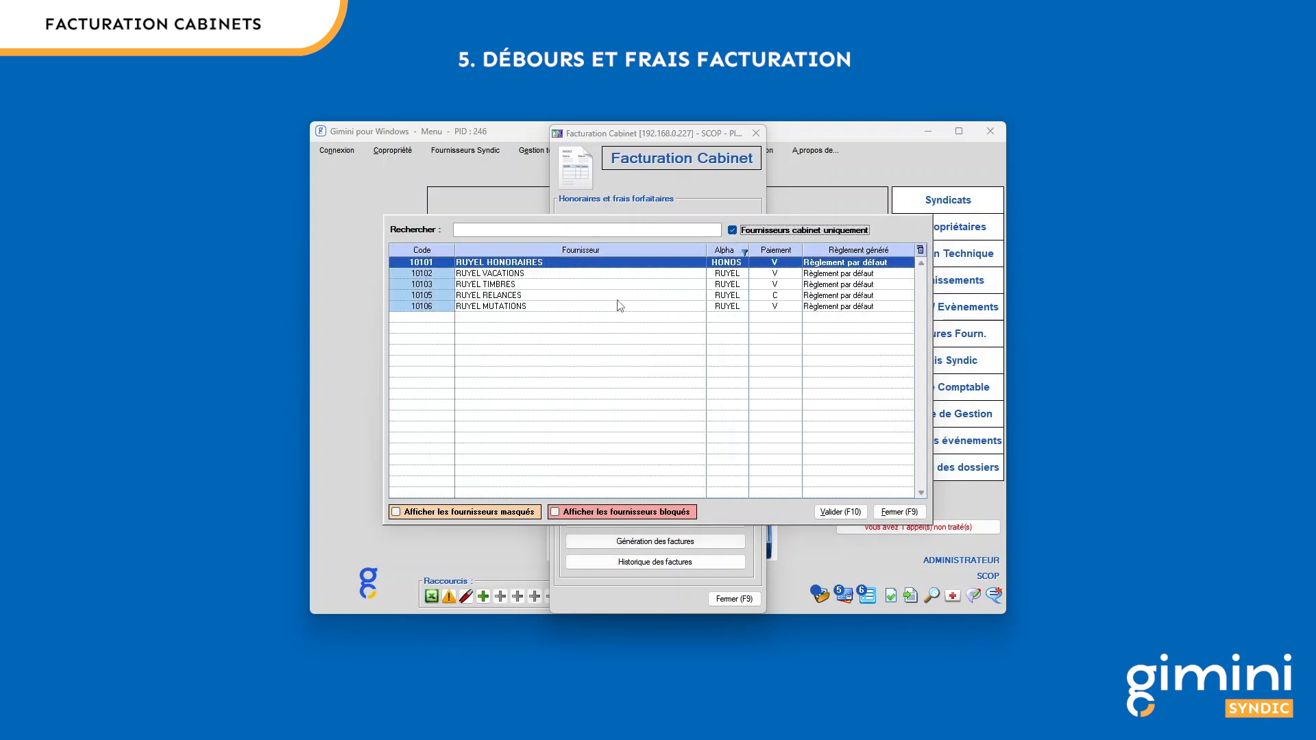
double_click(528, 276)
Set both the accounting date and the payment due date to 31/07/2024.
left_click(556, 436)
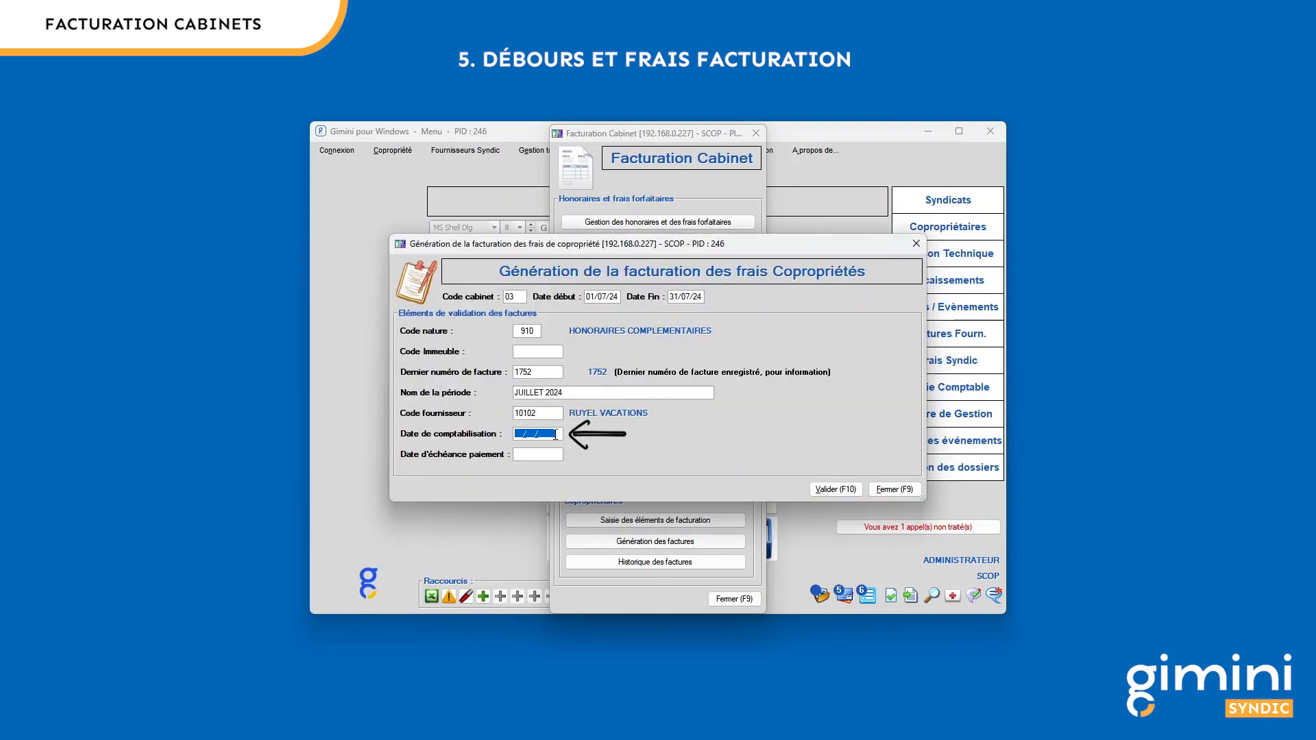
type("31072024")
key("Tab")
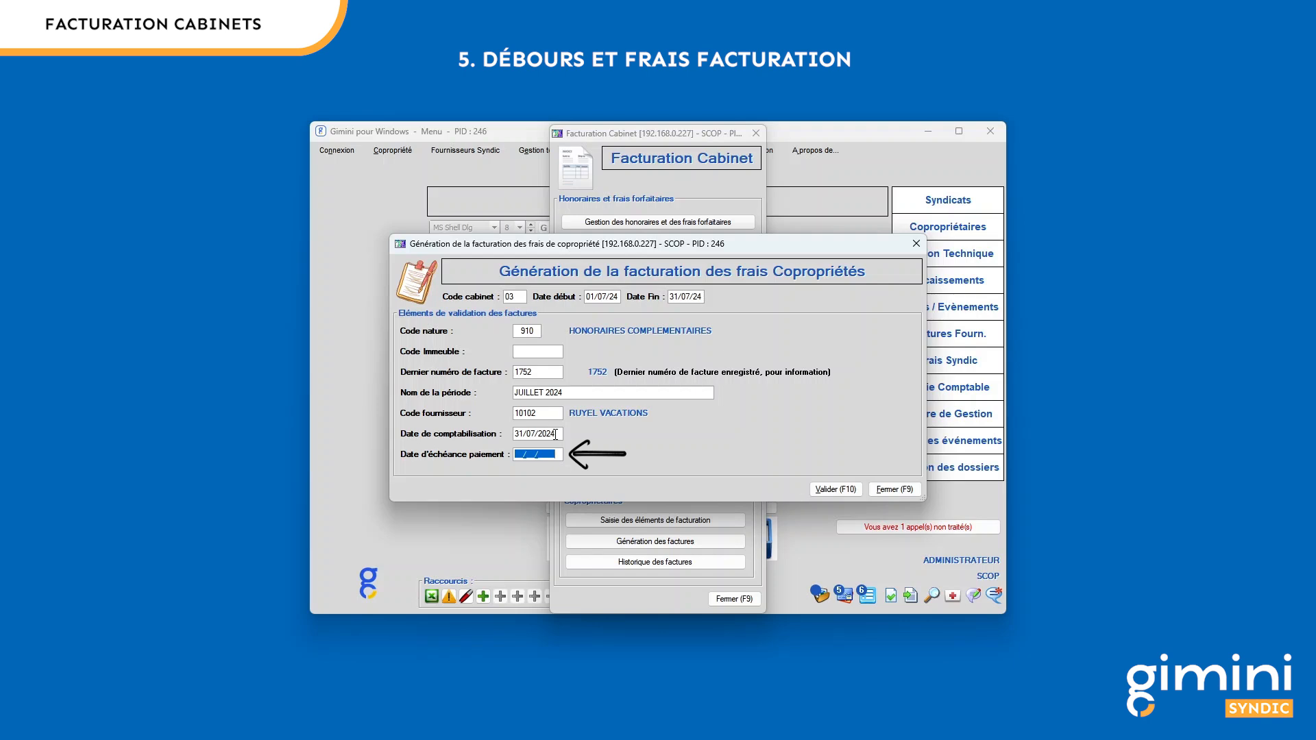
type("310724")
type("24")
Validate the generation settings and confirm generating the invoices for all buildings.
left_click(838, 489)
left_click(768, 425)
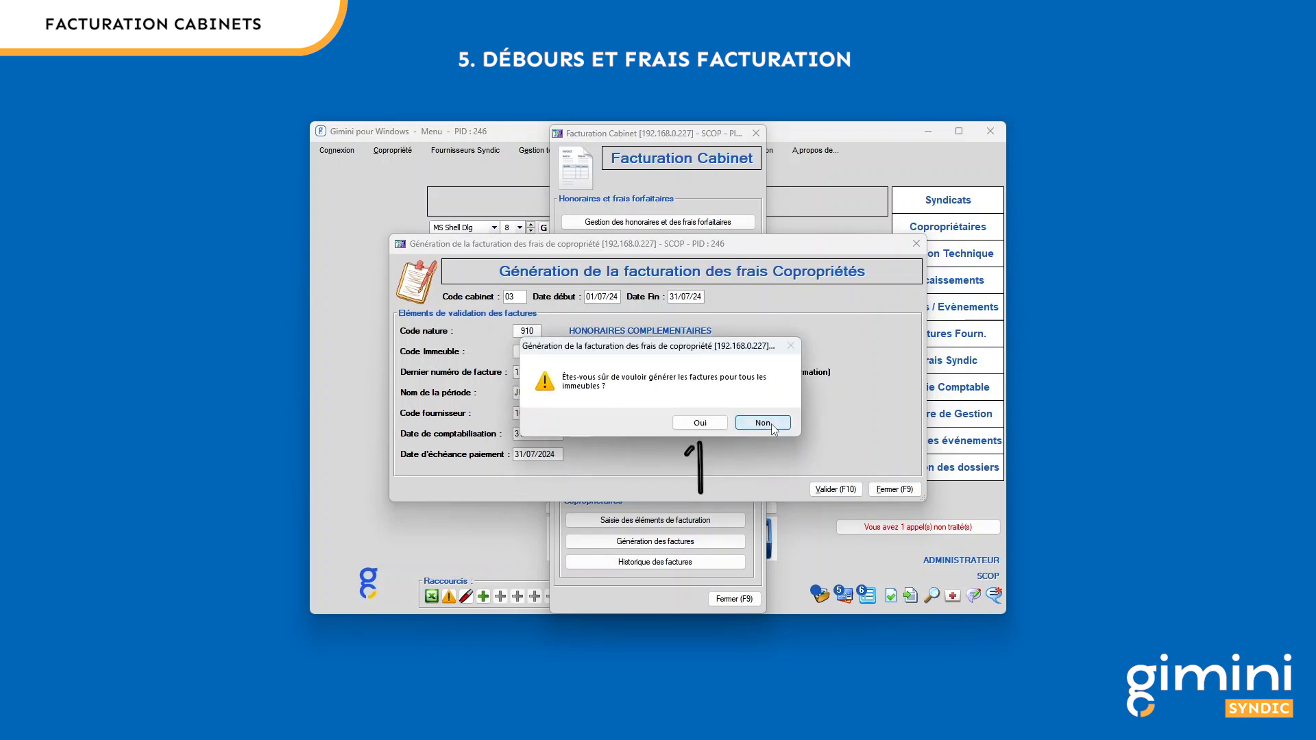
left_click(700, 424)
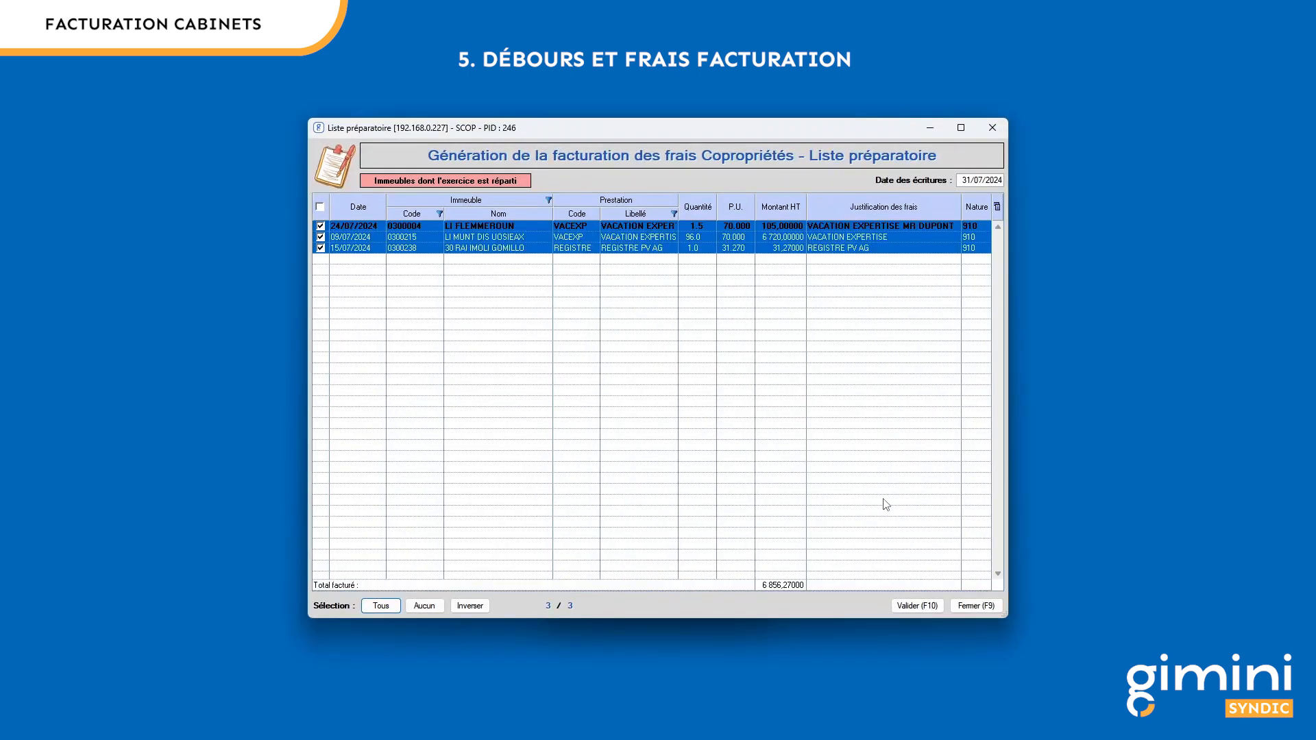
Deselect and reselect the REGISTRE PV AG line of building 0300238, and validate the preparatory list with every line selected.
left_click(320, 249)
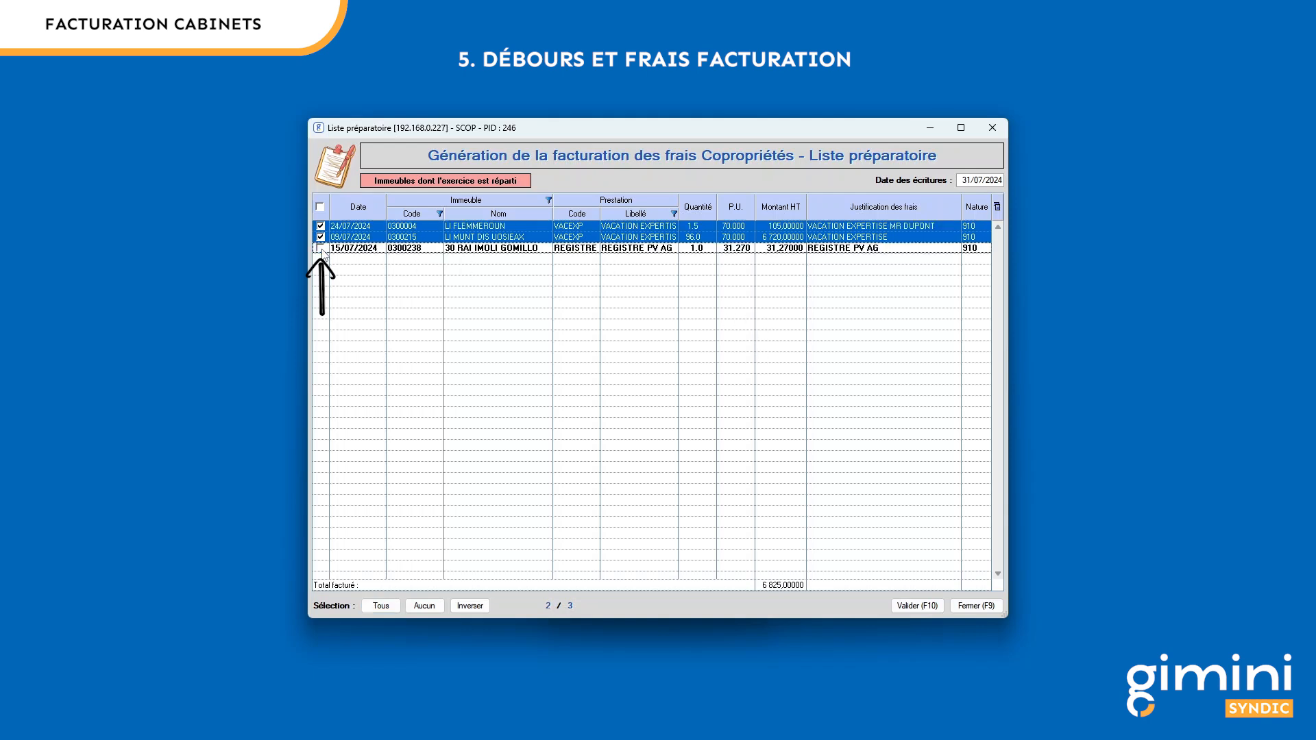
left_click(320, 248)
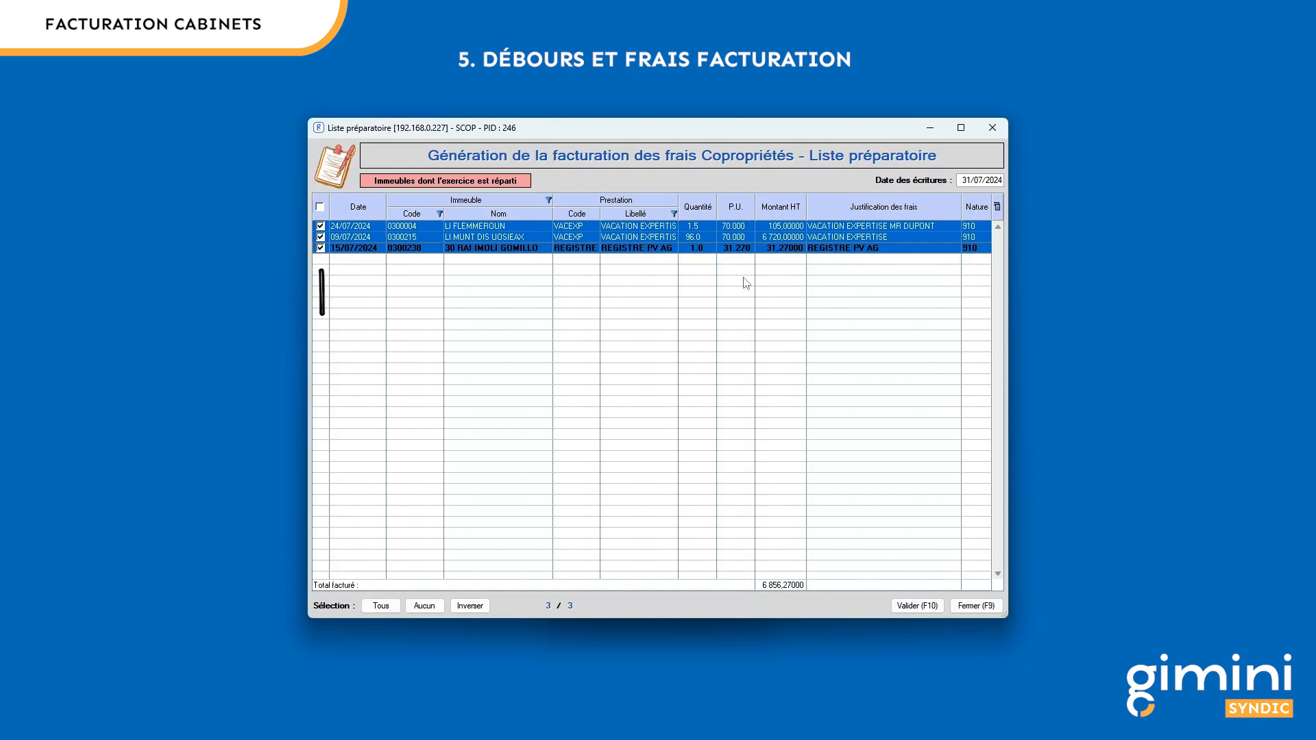
left_click(917, 606)
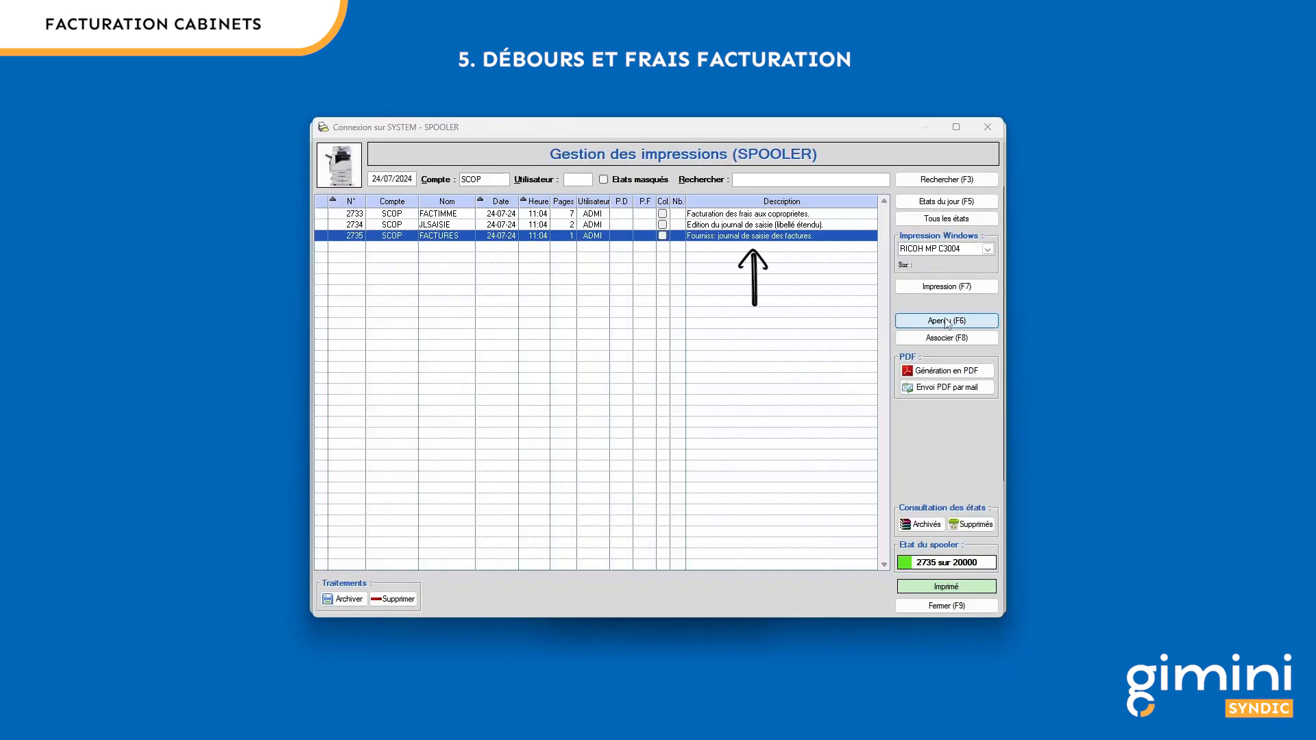
Open the report "Facturation des frais aux coproprietes" from the spooler and examine the LI FLEMMEROUN invoice and its detail page.
left_click(808, 214)
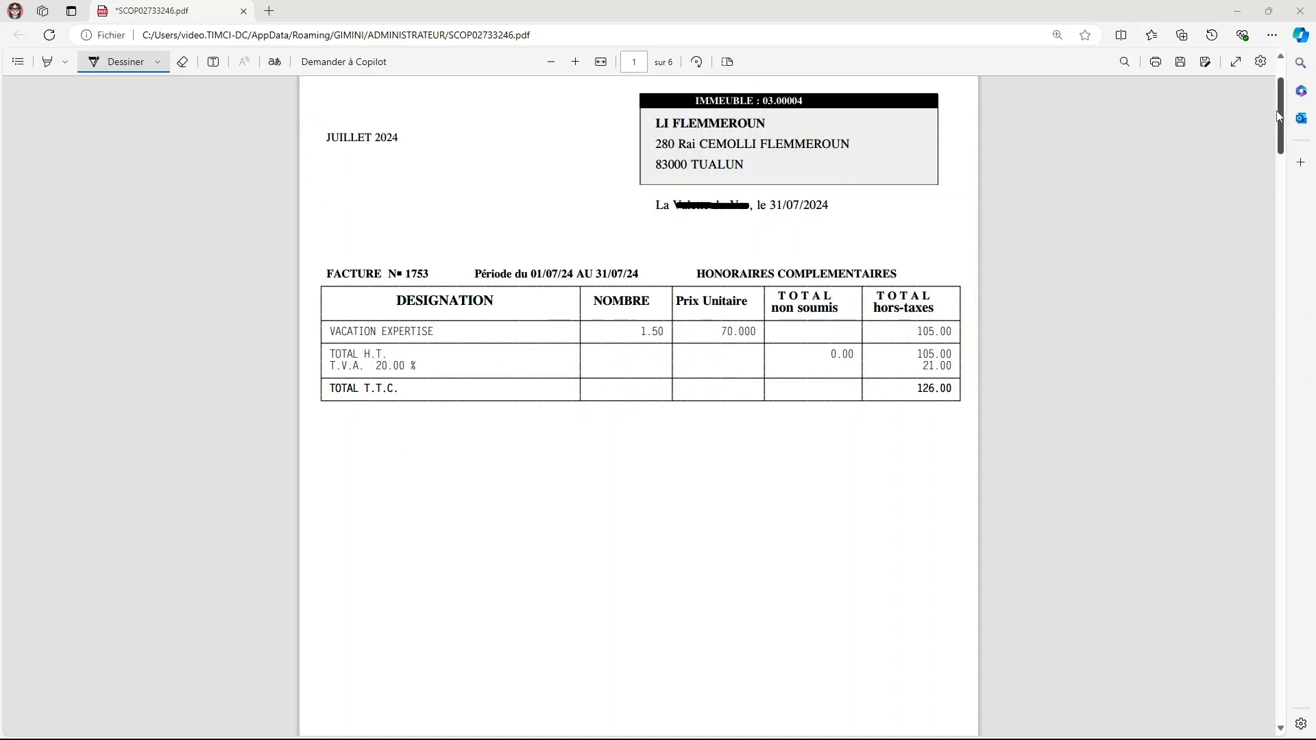
left_click_drag(1280, 124, 1280, 218)
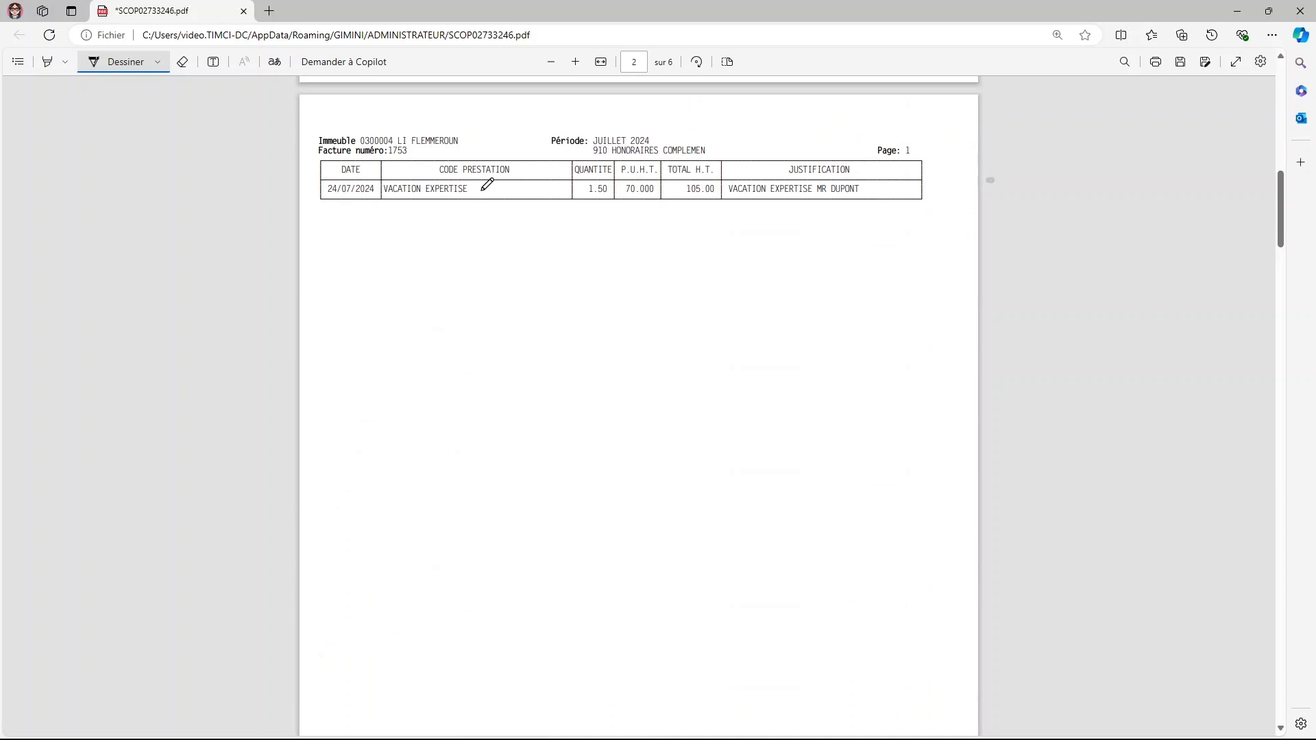
scroll(1116, 430, "down", 1)
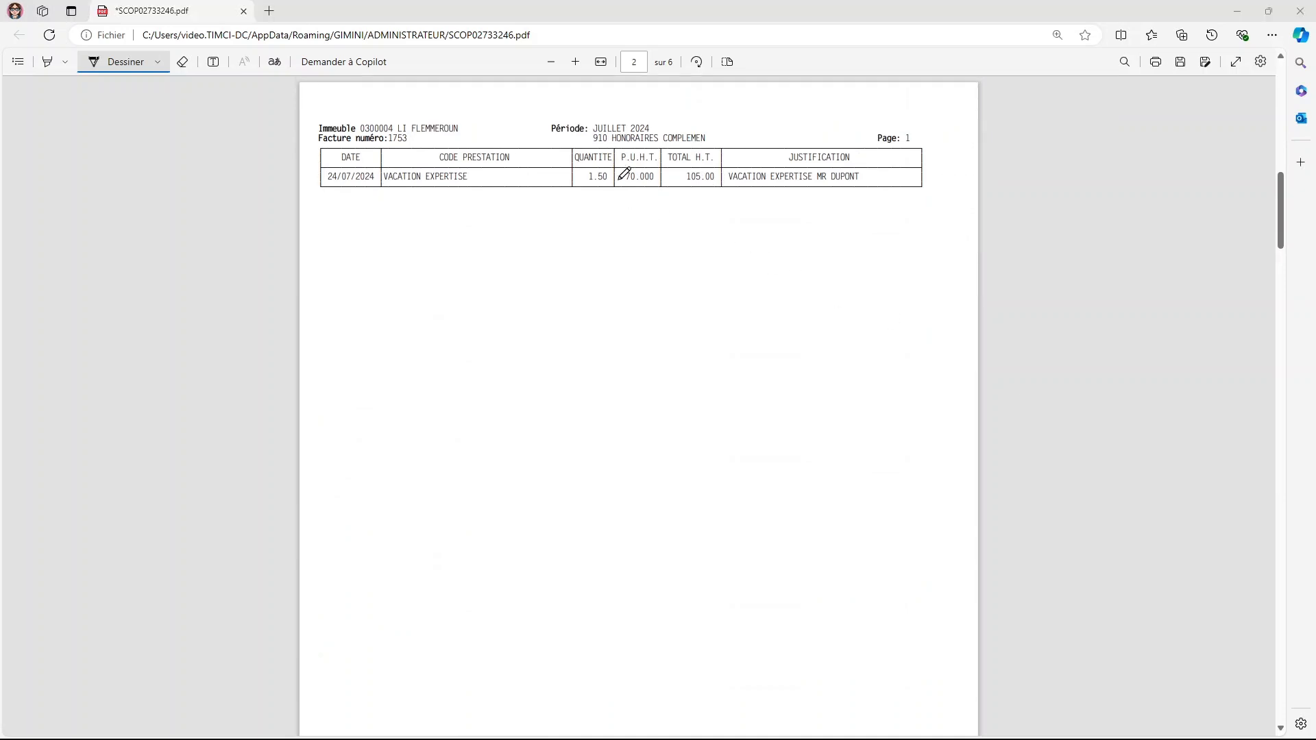
left_click_drag(1282, 237, 1282, 155)
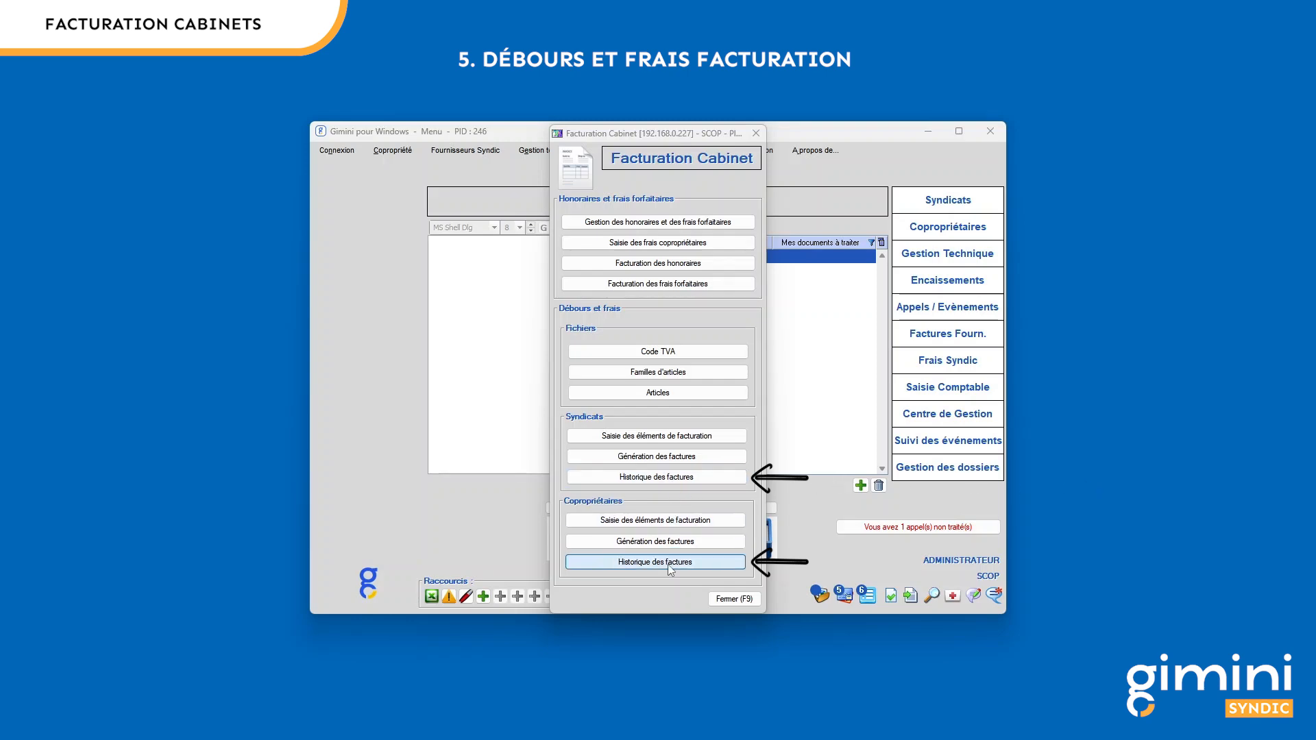
Open the syndicate invoice history and set its date filter from 01/12/2023 to 31/12/2023, leaving the building filter empty.
left_click(715, 477)
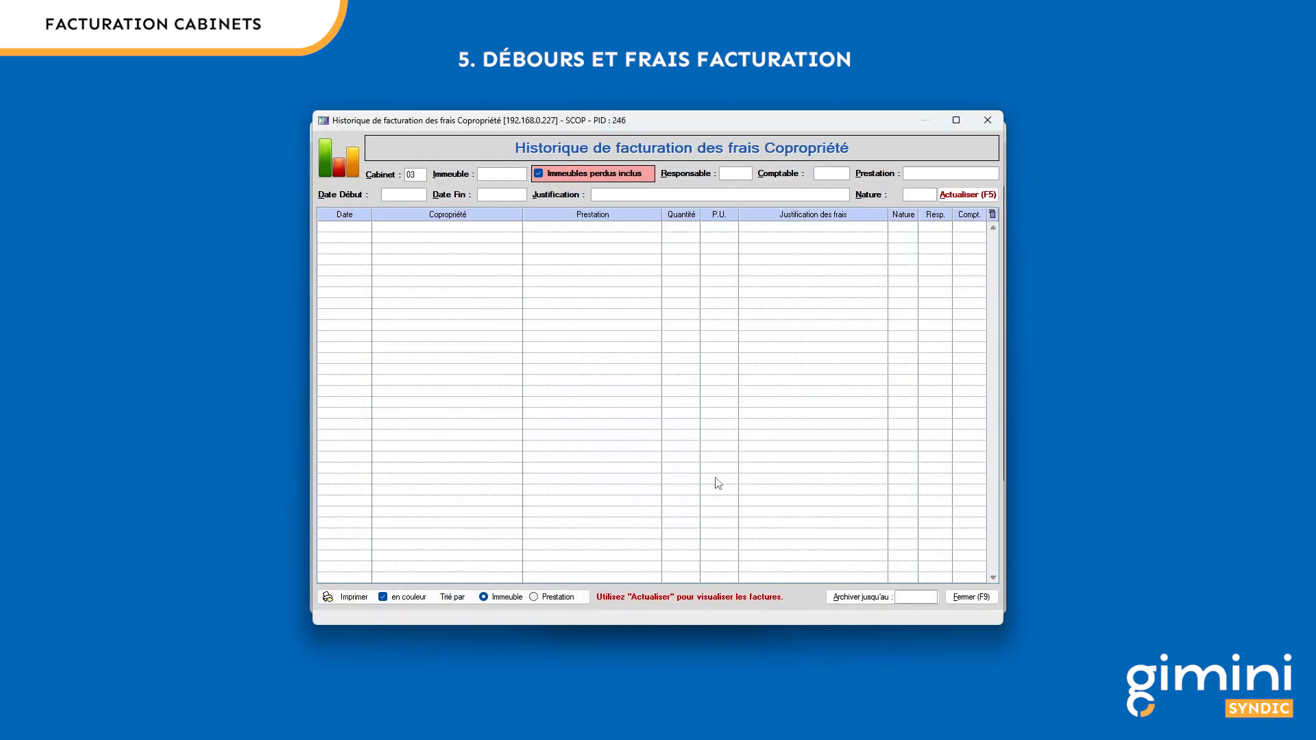
left_click(515, 172)
left_click(408, 196)
type("01122023")
key("Tab")
type("31122023")
key("Tab")
left_click(928, 193)
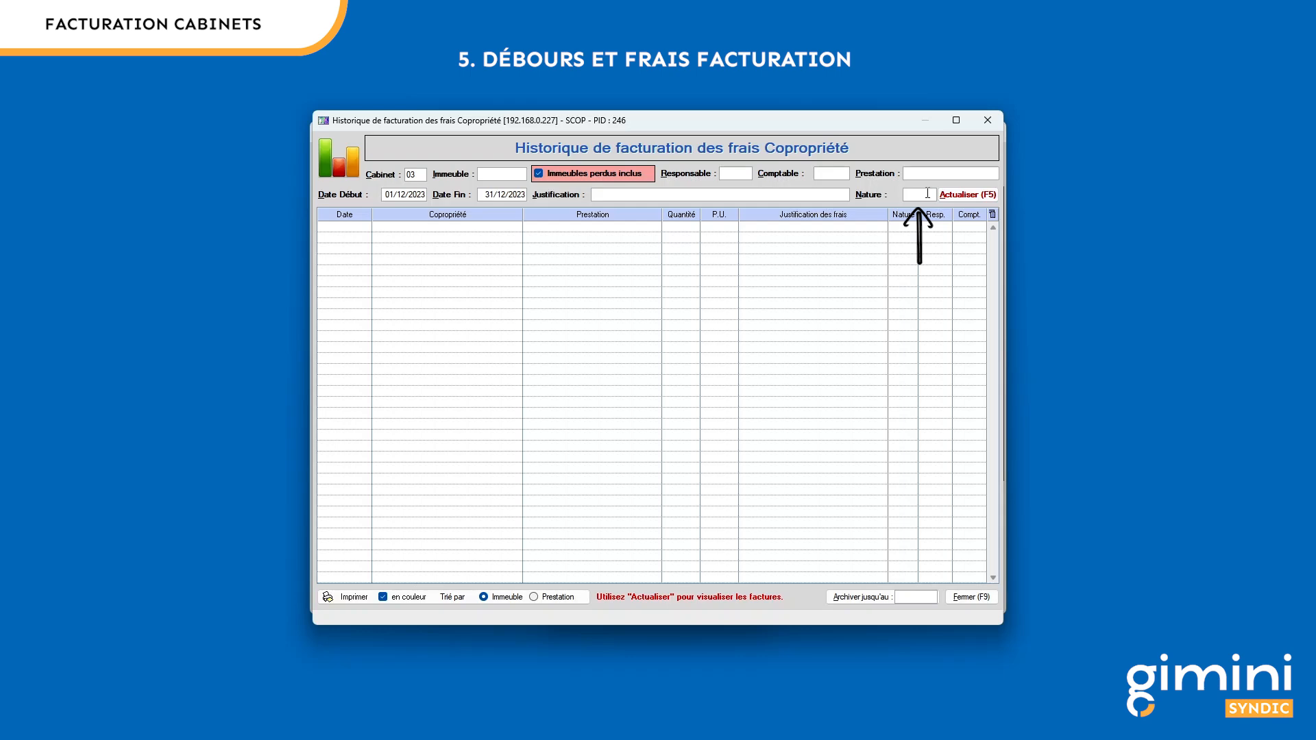